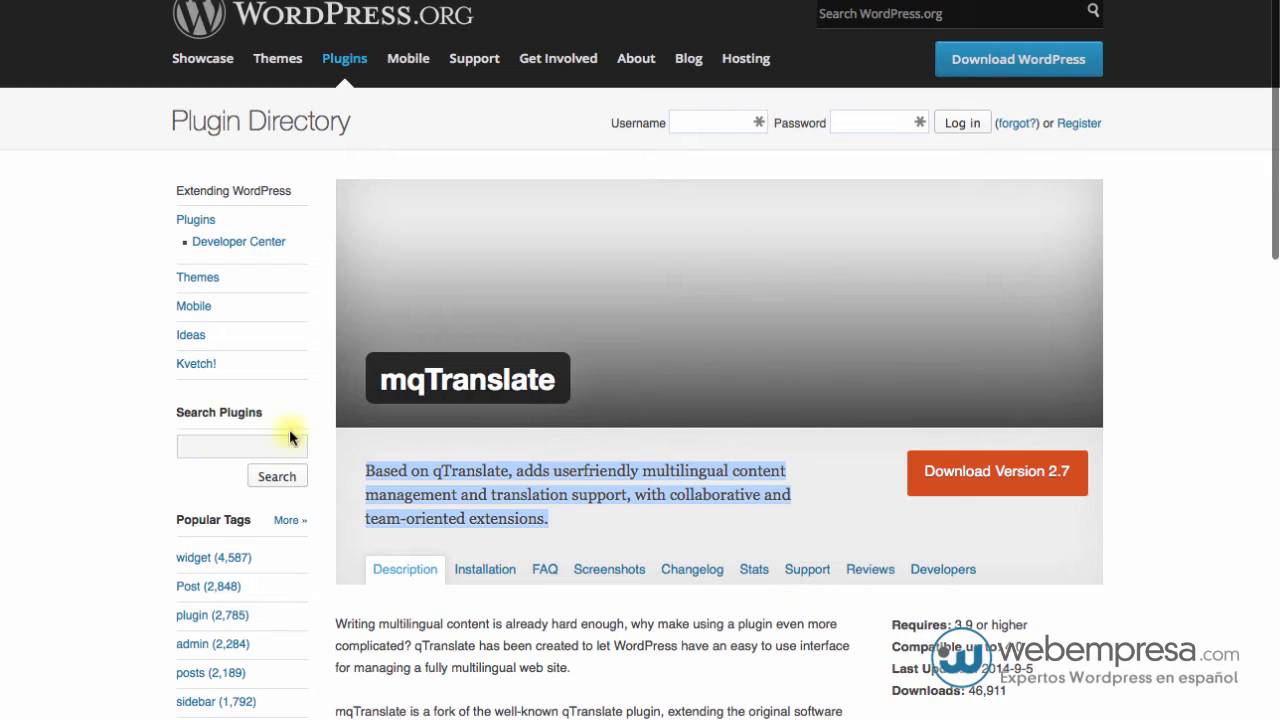
Copy the plugin name mqTranslate from its WordPress.org plugin directory page
click(86, 423)
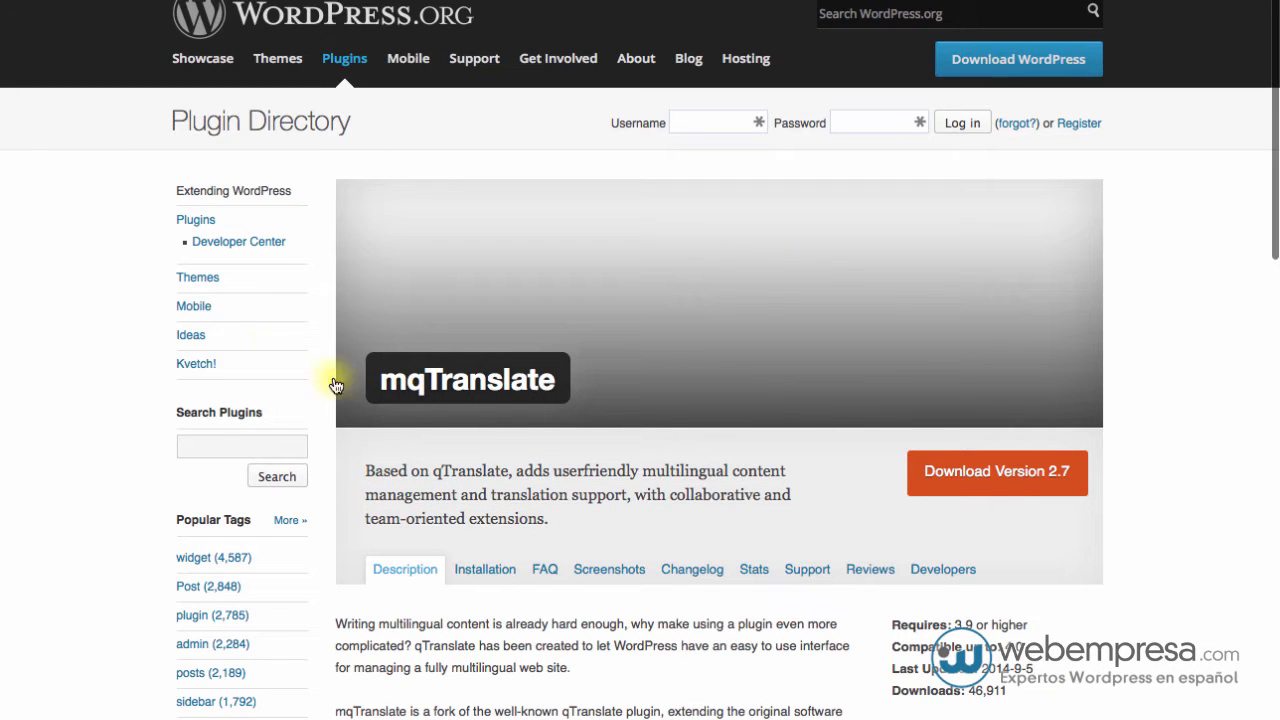
mouse_move(481, 116)
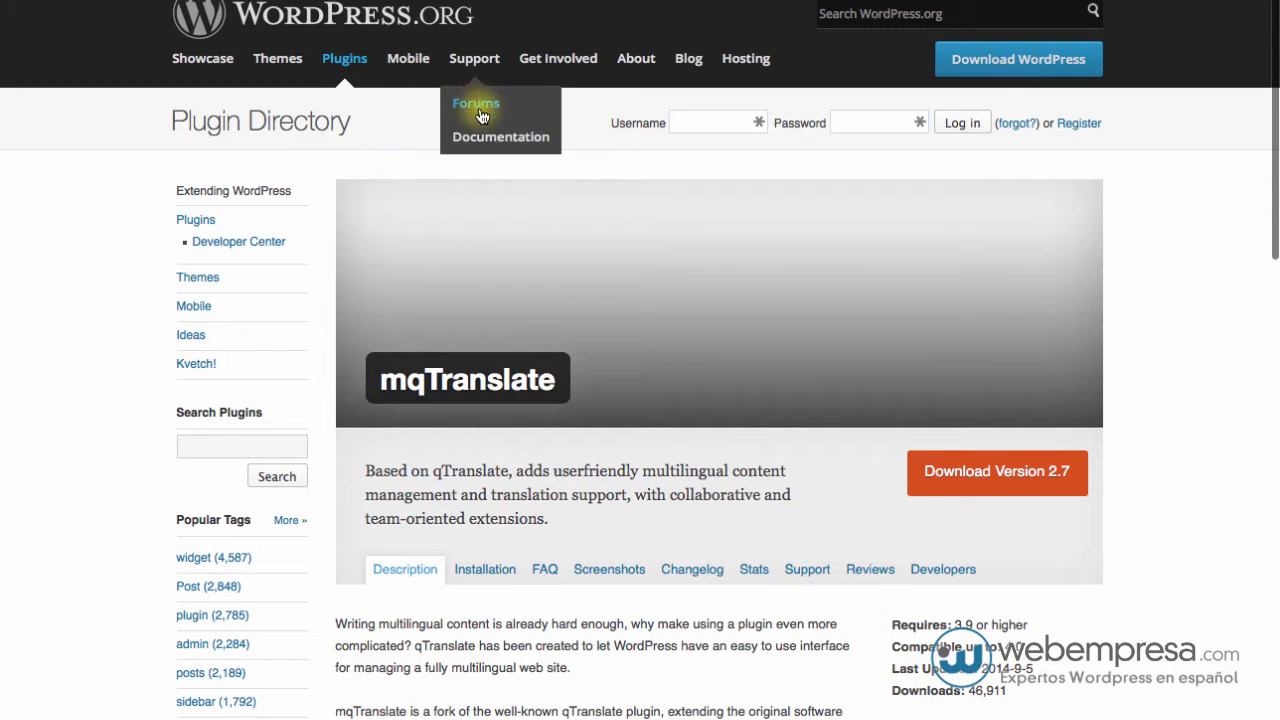
double_click(497, 384)
key(ctrl+c)
scroll(497, 384, down, 1)
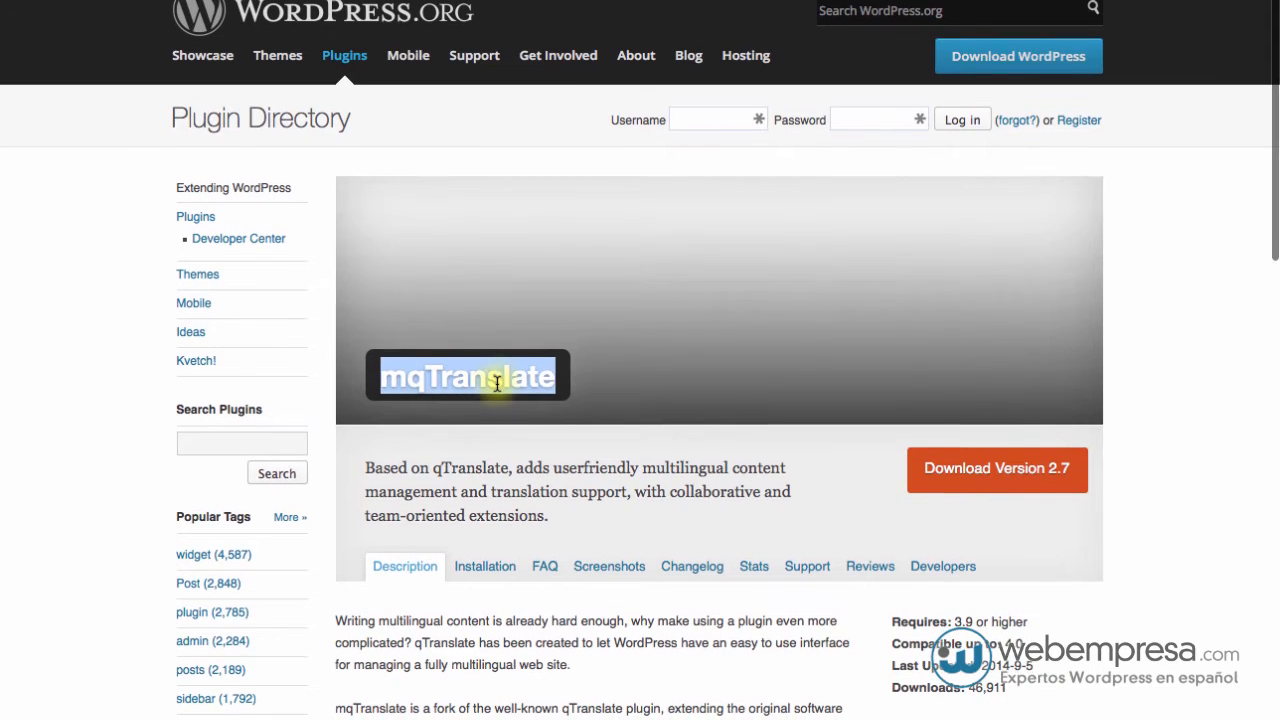
click(1125, 314)
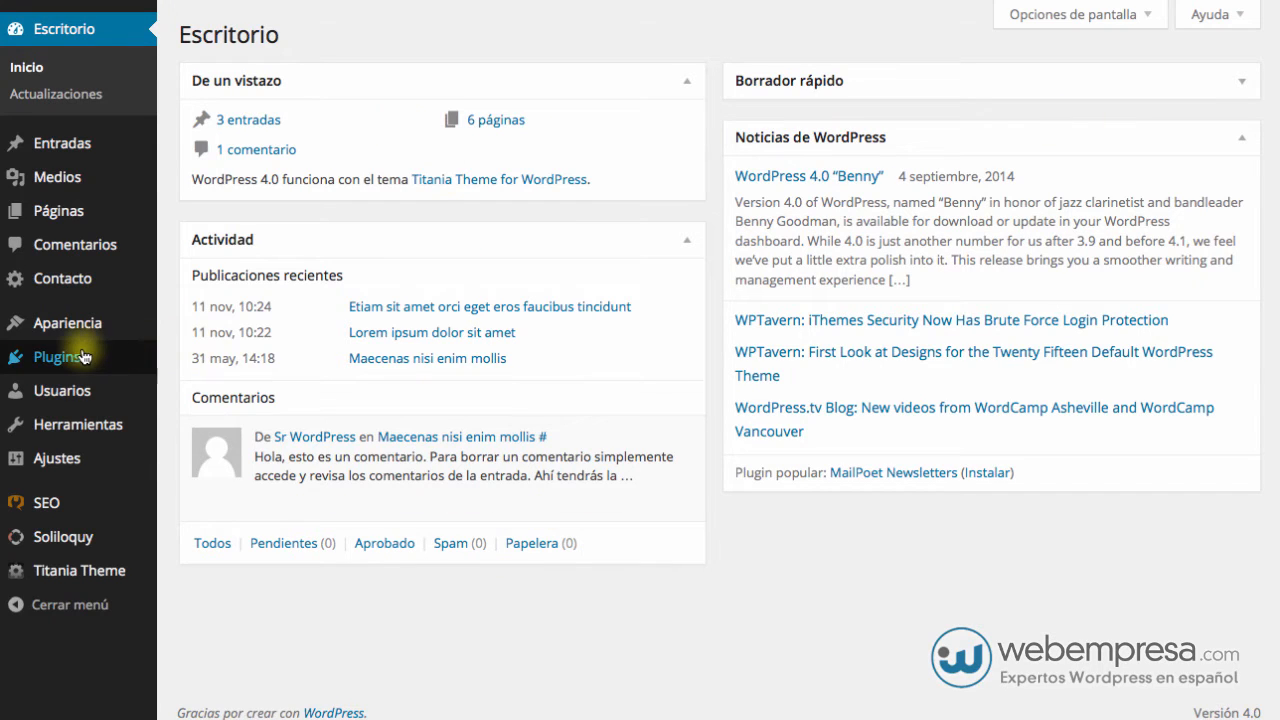
Open the page for adding new plugins in the WordPress admin and search for mqTranslate
mouse_move(50, 357)
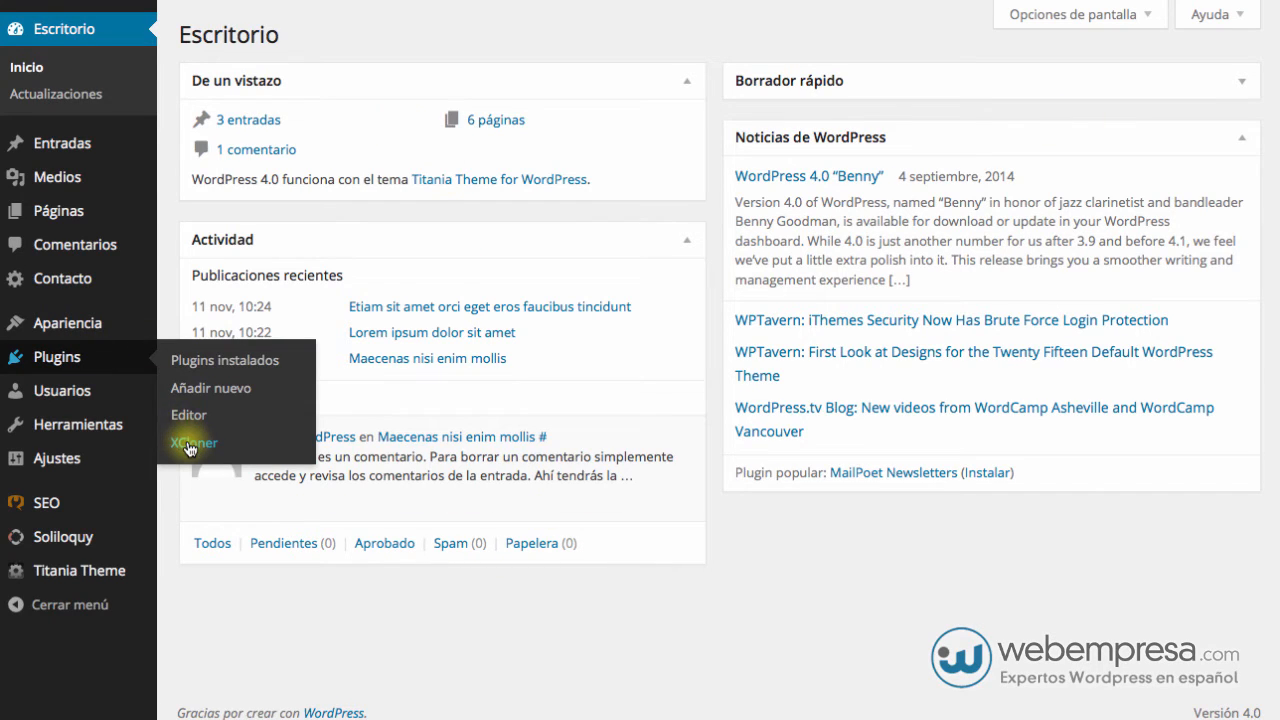
mouse_move(103, 355)
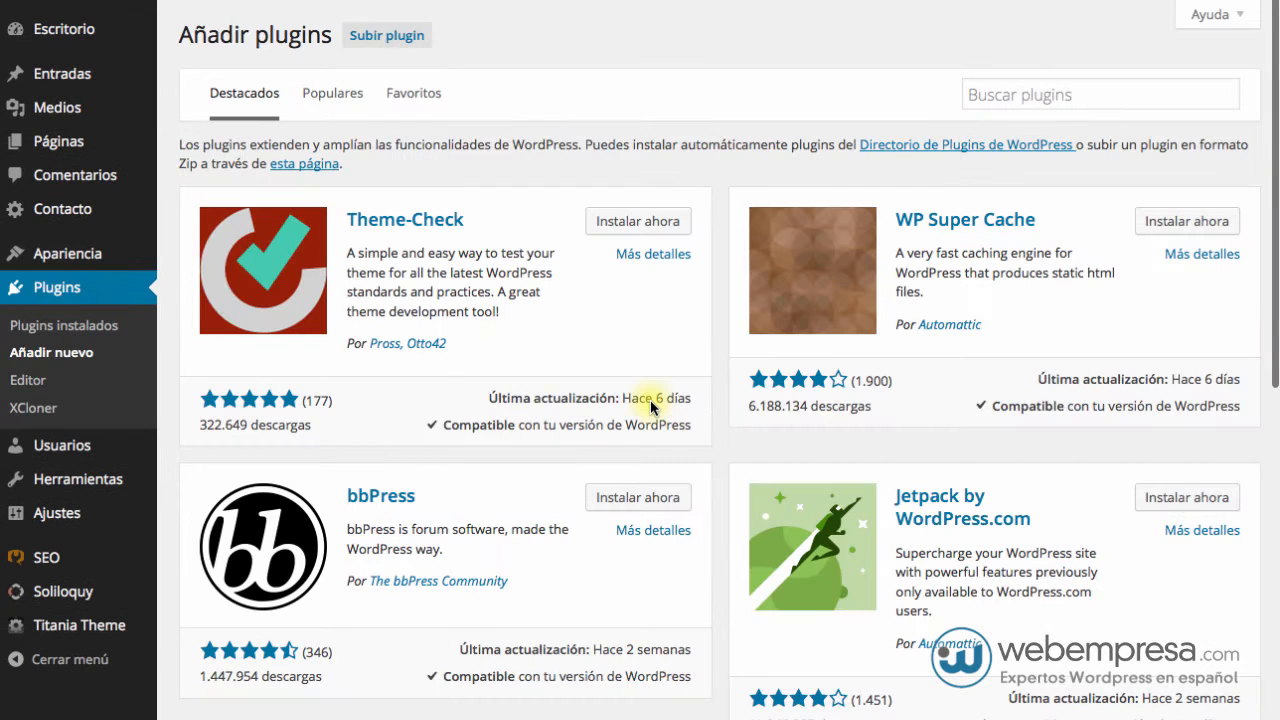
click(1025, 94)
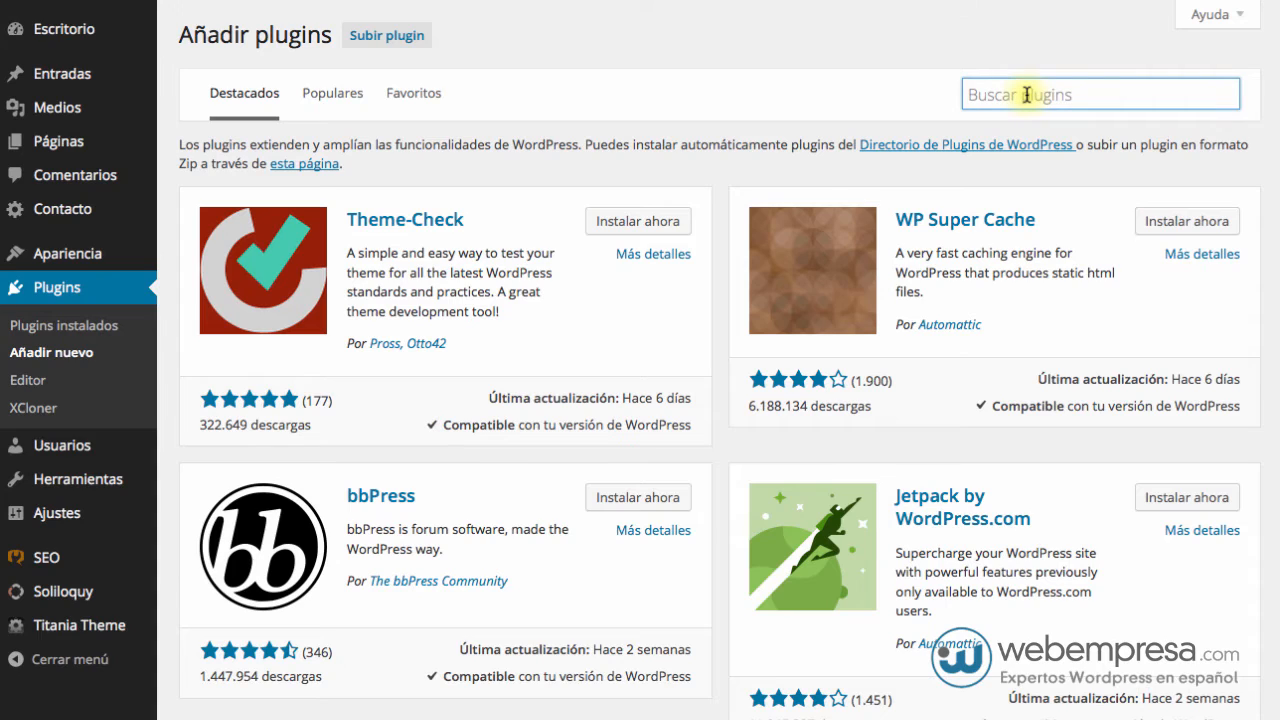
key(ctrl+v)
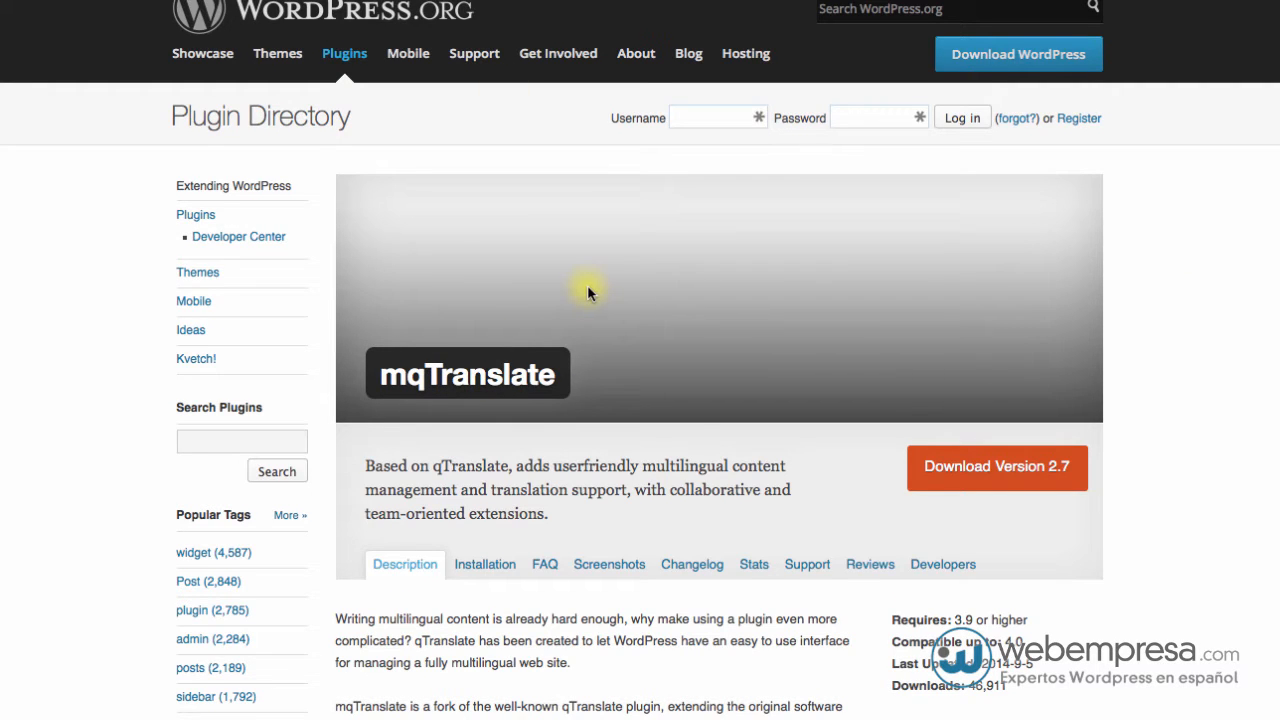
scroll(550, 291, down, 1)
scroll(550, 291, down, 1)
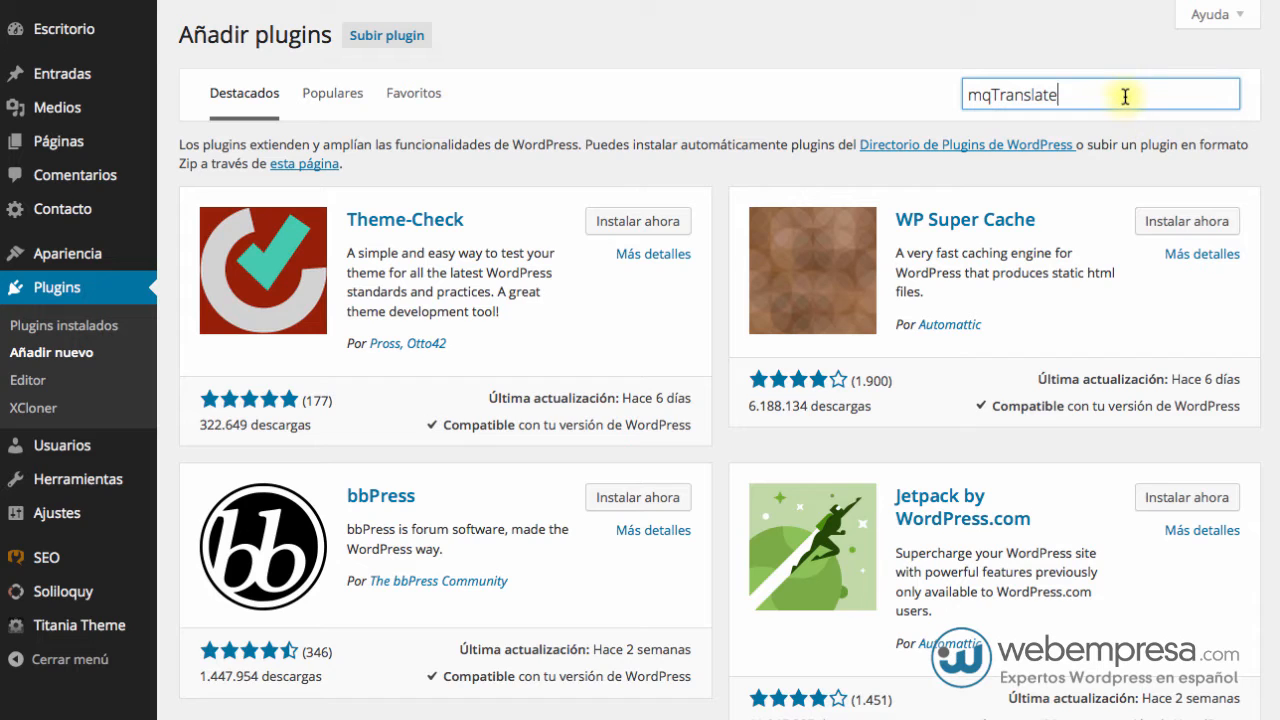
key(Return)
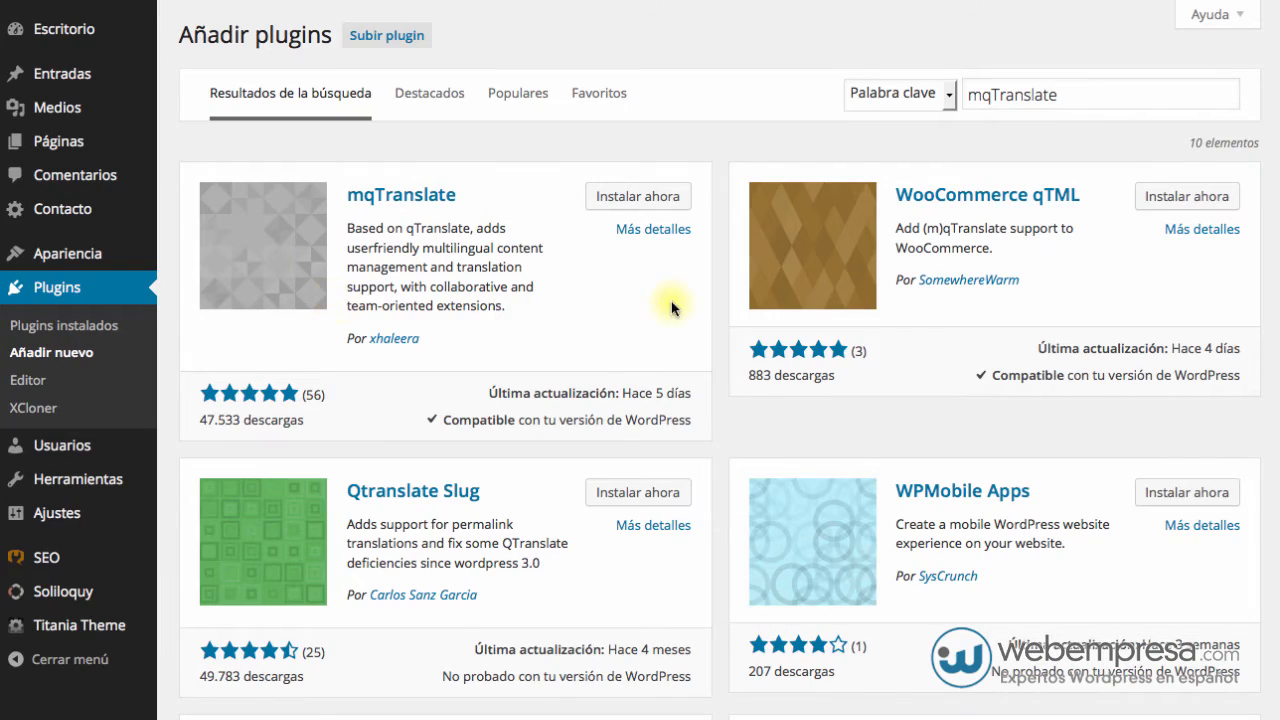
Look through the plugin search results for mqTranslate and related add-ons
scroll(674, 306, down, 3)
scroll(671, 301, down, 5)
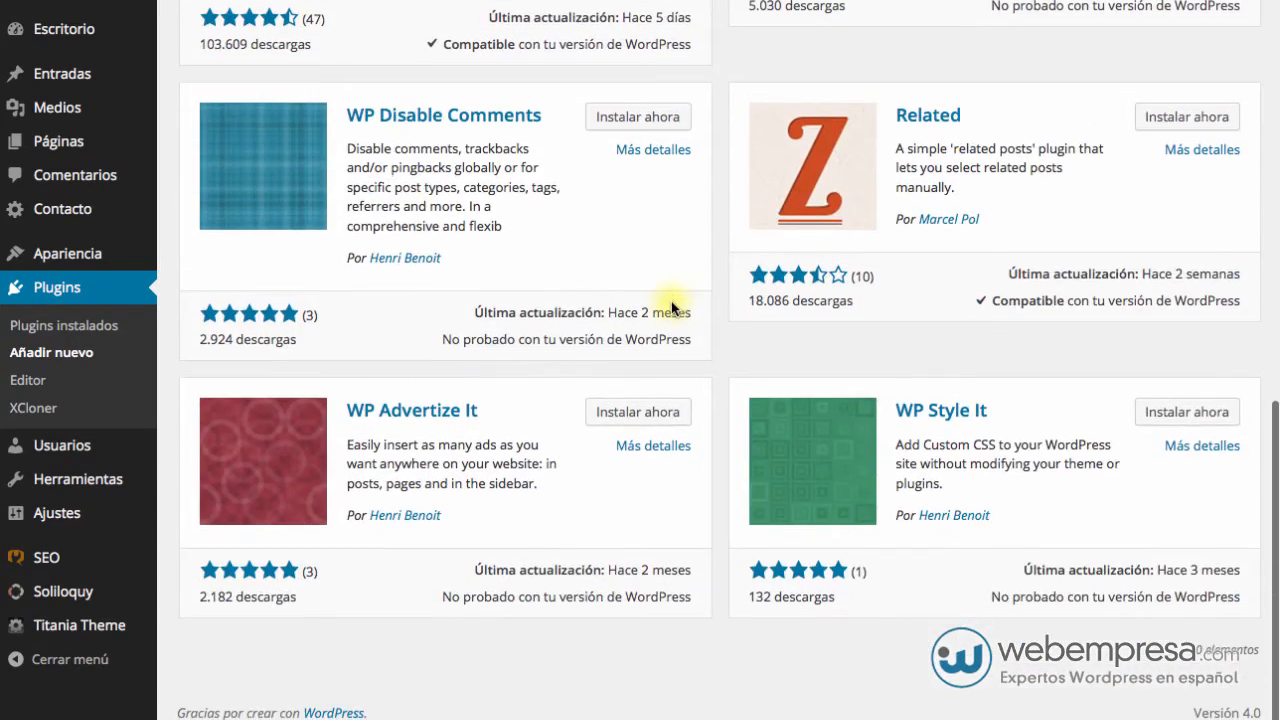
scroll(673, 306, up, 7)
scroll(671, 307, up, 2)
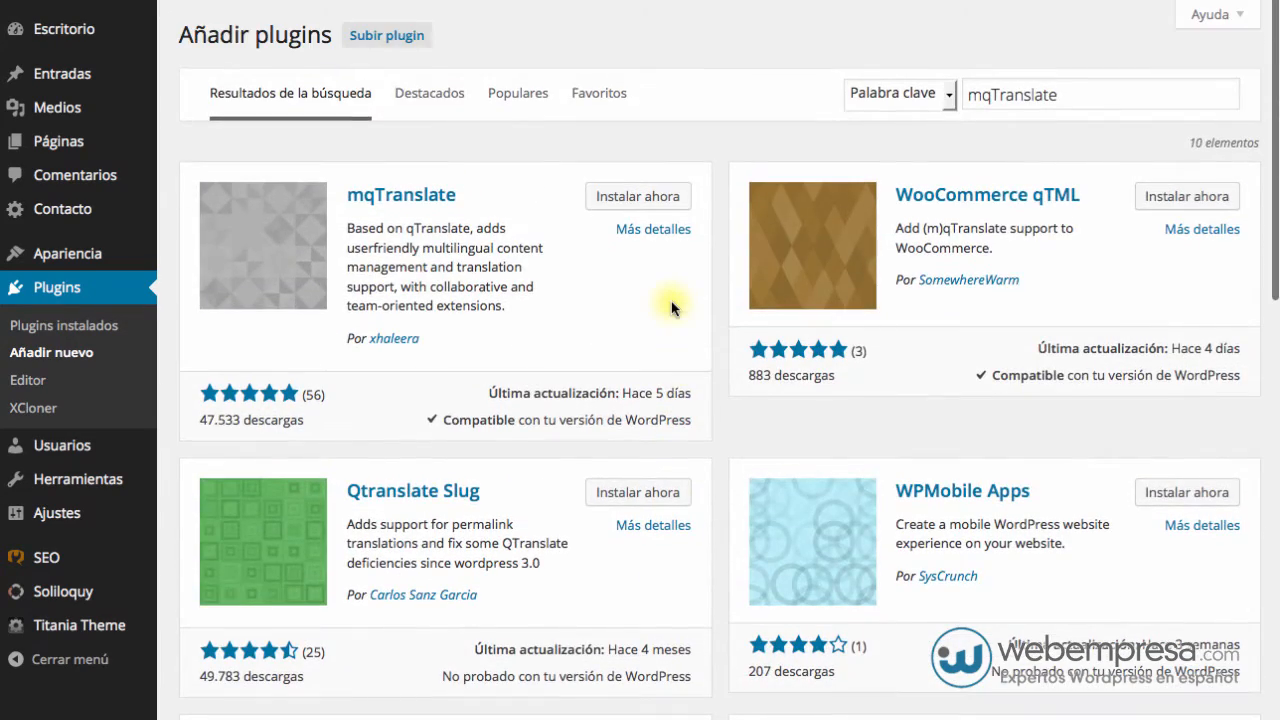
scroll(671, 307, down, 8)
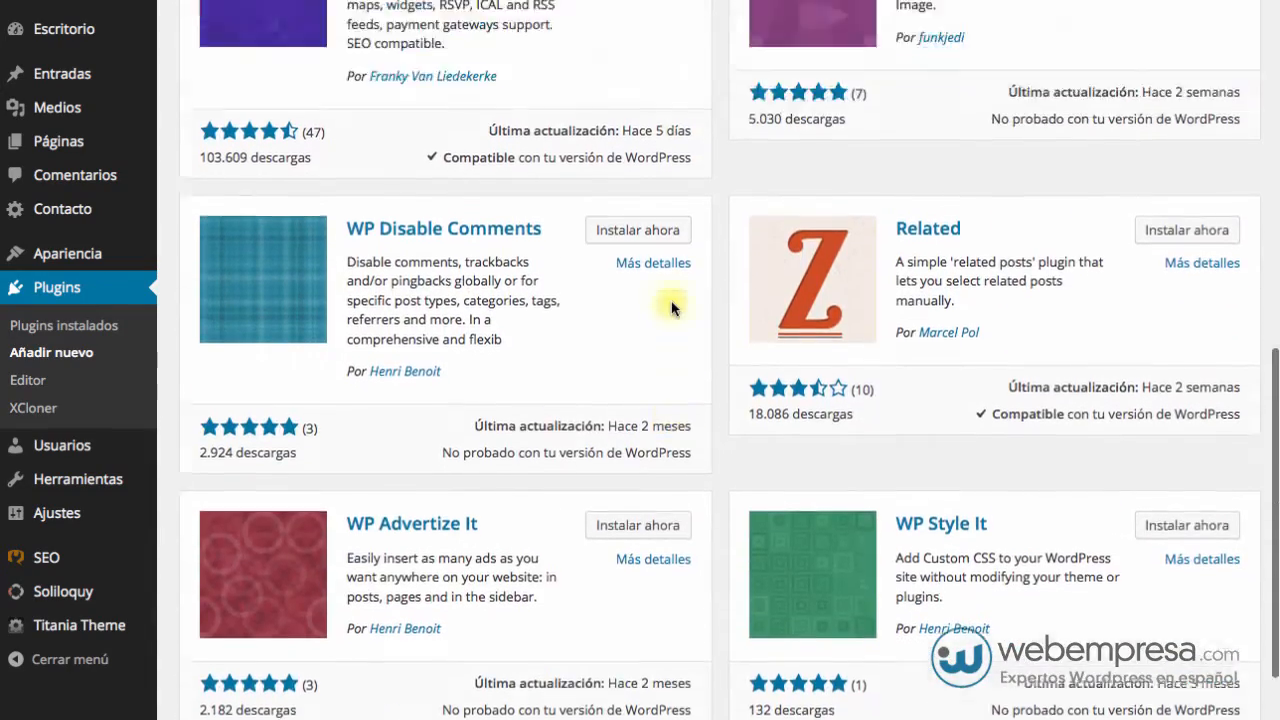
scroll(671, 307, up, 8)
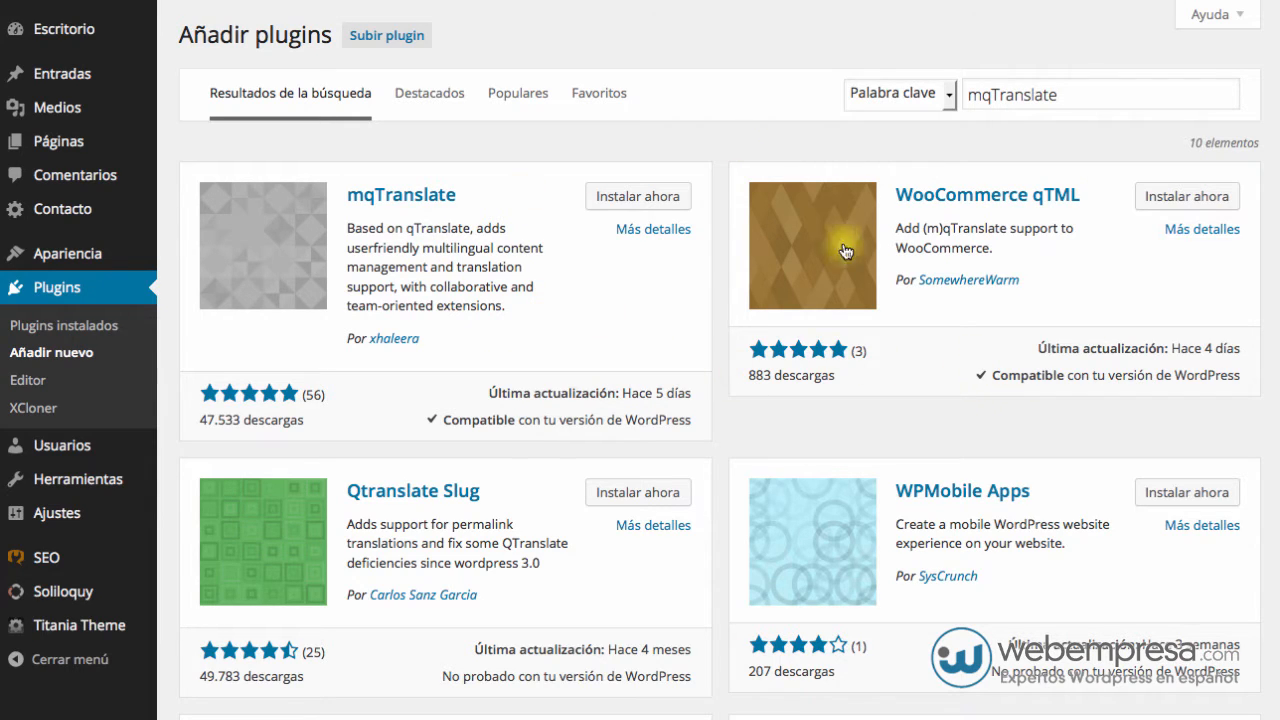
scroll(700, 457, down, 2)
scroll(686, 443, up, 2)
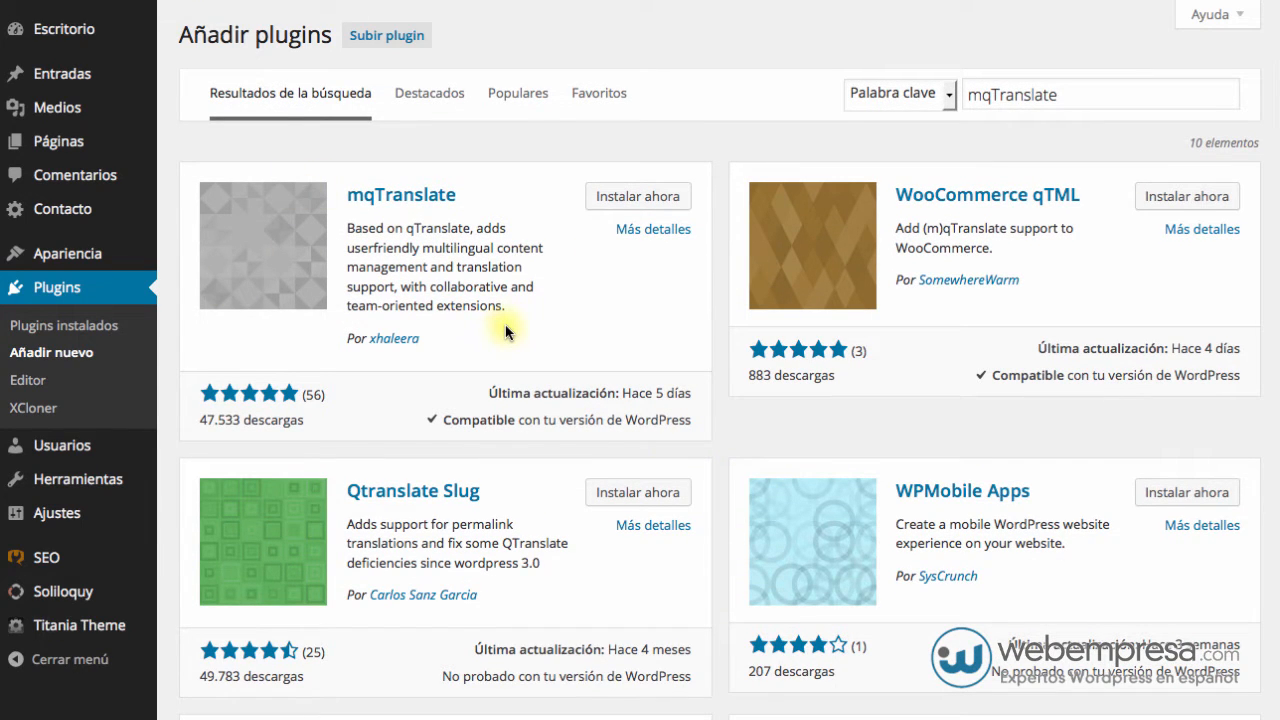
Install the mqTranslate plugin from the search results, confirm the installation and activate it
click(627, 203)
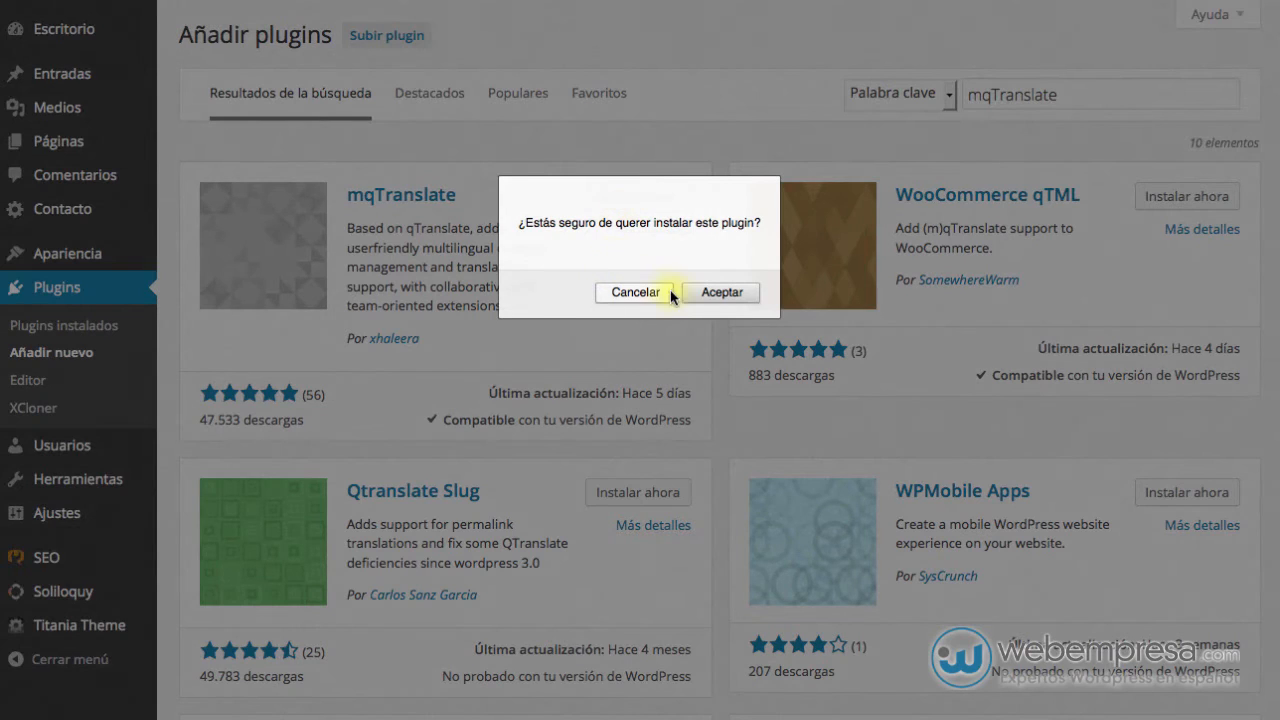
click(708, 293)
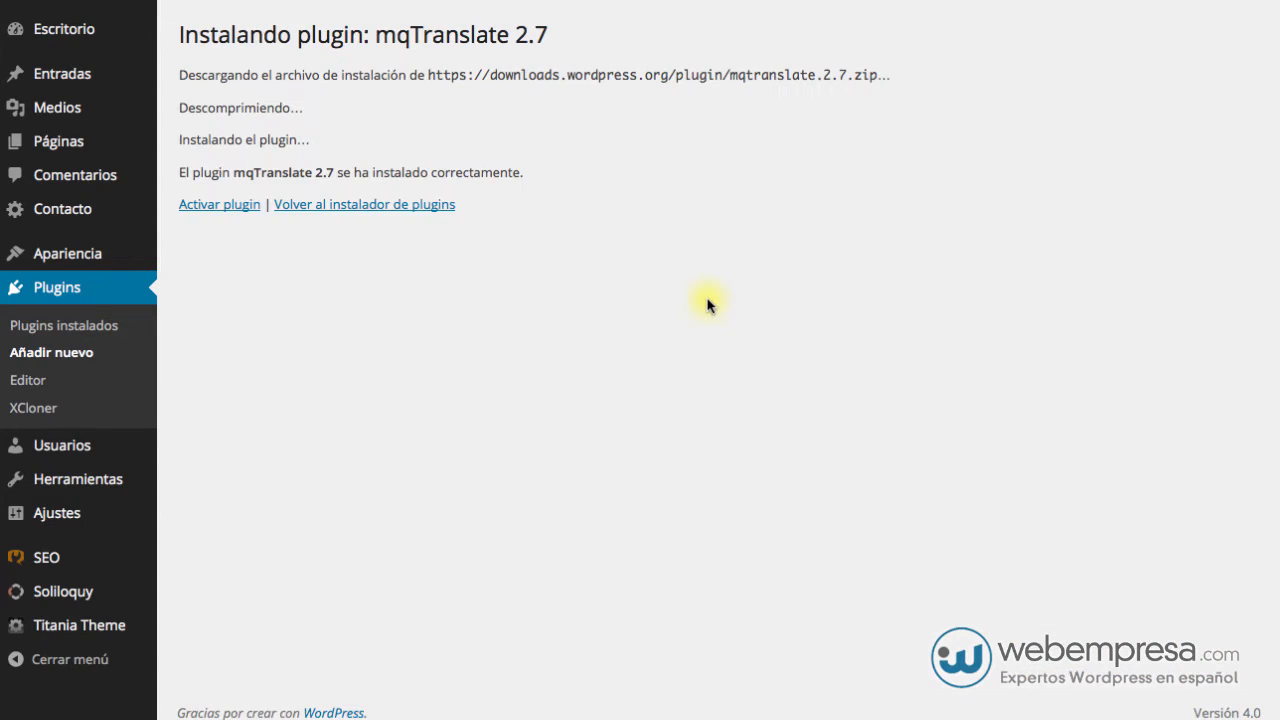
click(200, 209)
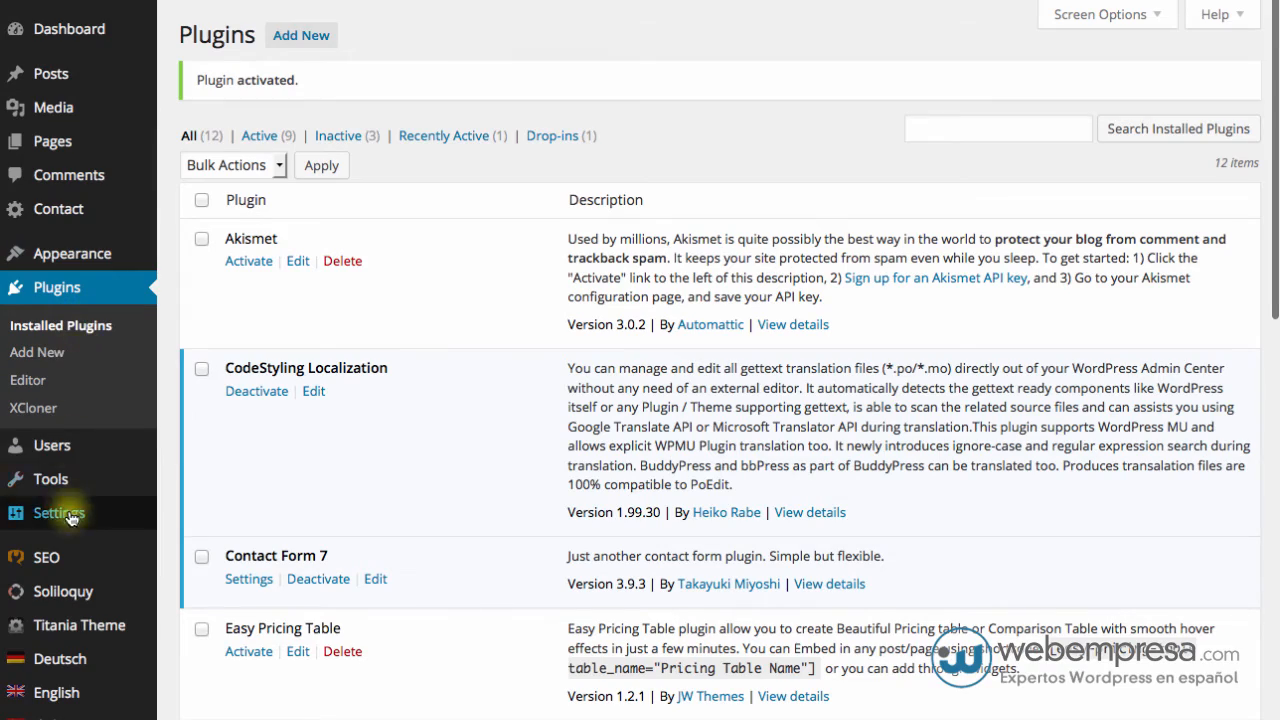
Check the language entries in the admin menu and open the Languages settings page of mqTranslate
scroll(80, 508, down, 2)
scroll(82, 508, down, 2)
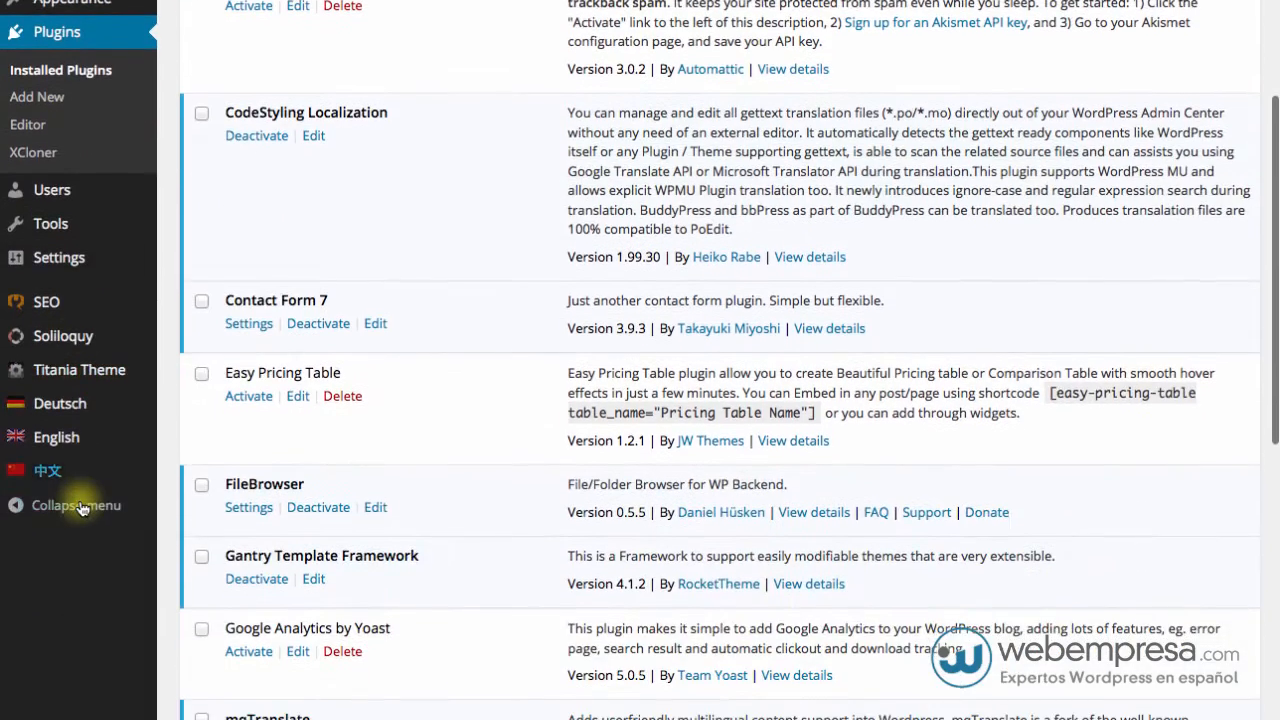
scroll(80, 450, up, 4)
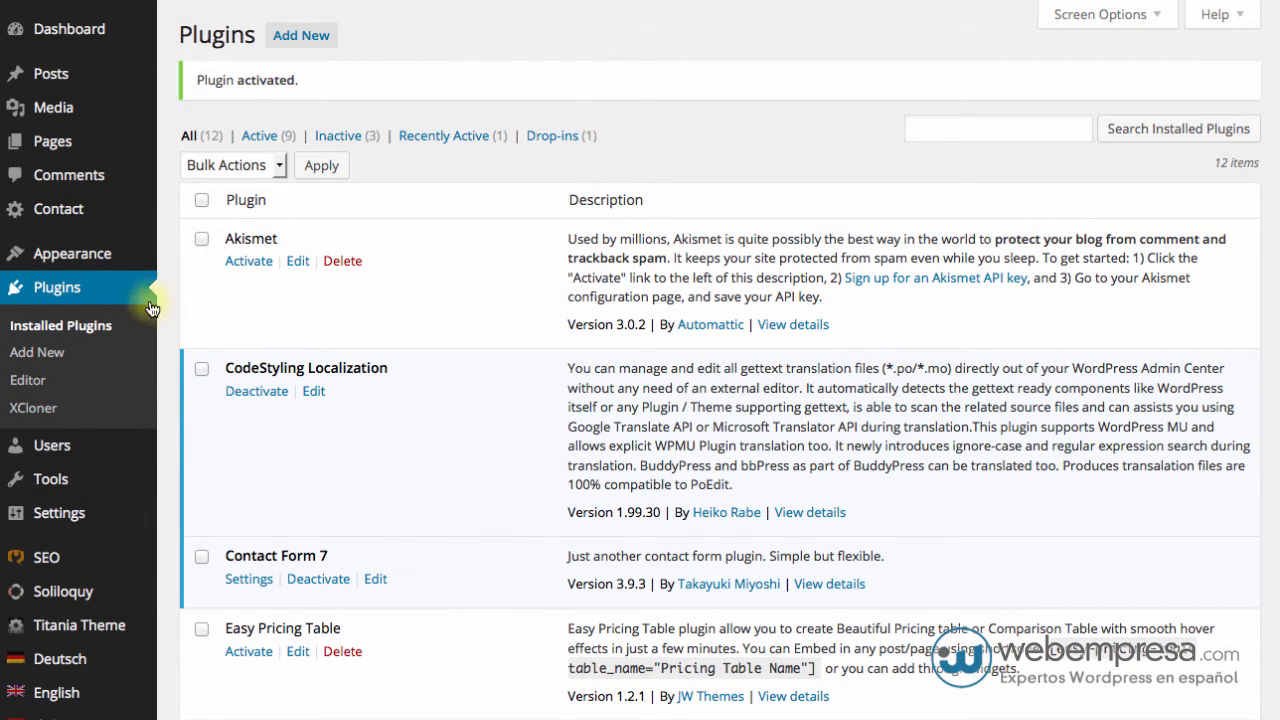
scroll(133, 356, down, 2)
scroll(130, 350, down, 5)
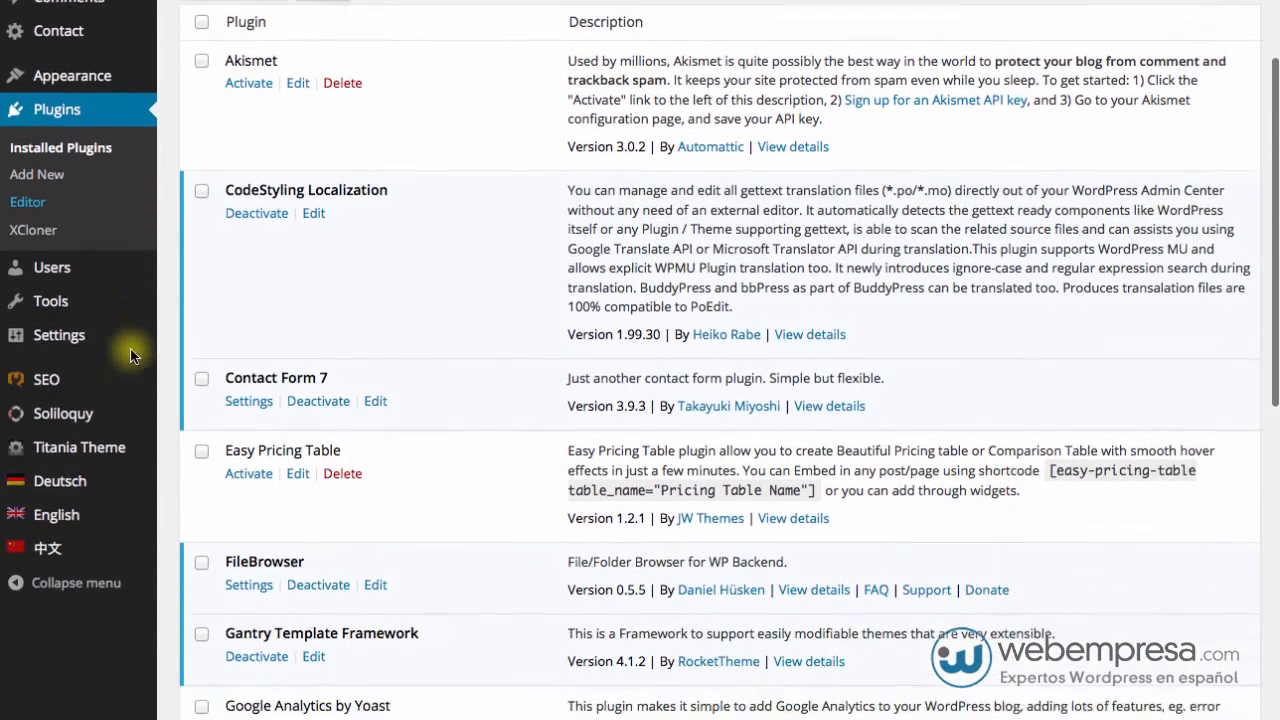
mouse_move(150, 340)
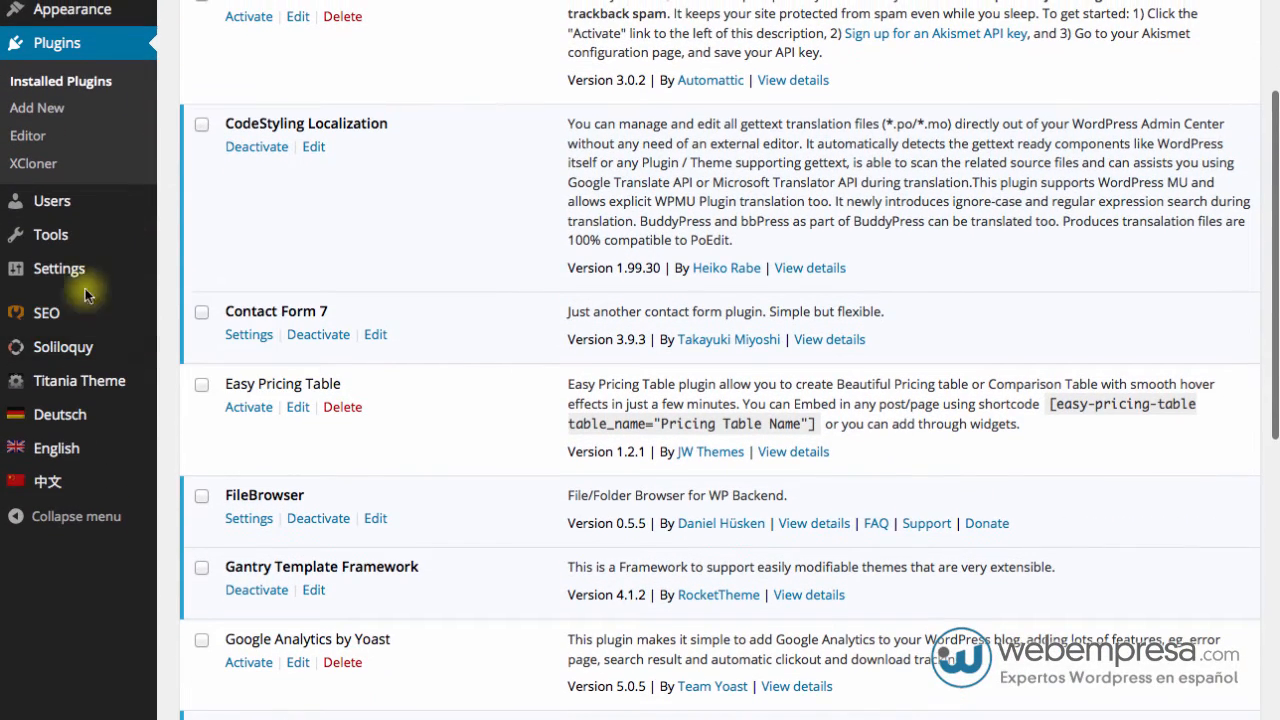
mouse_move(70, 198)
scroll(72, 205, up, 1)
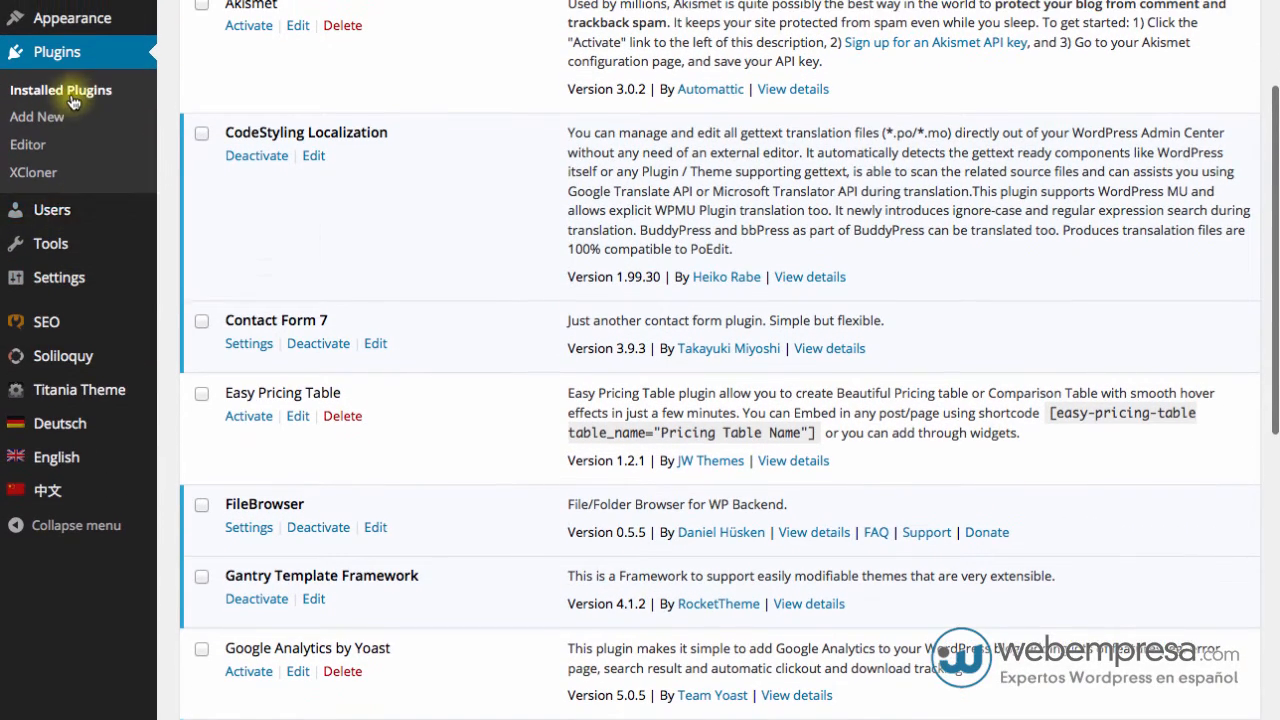
mouse_move(72, 277)
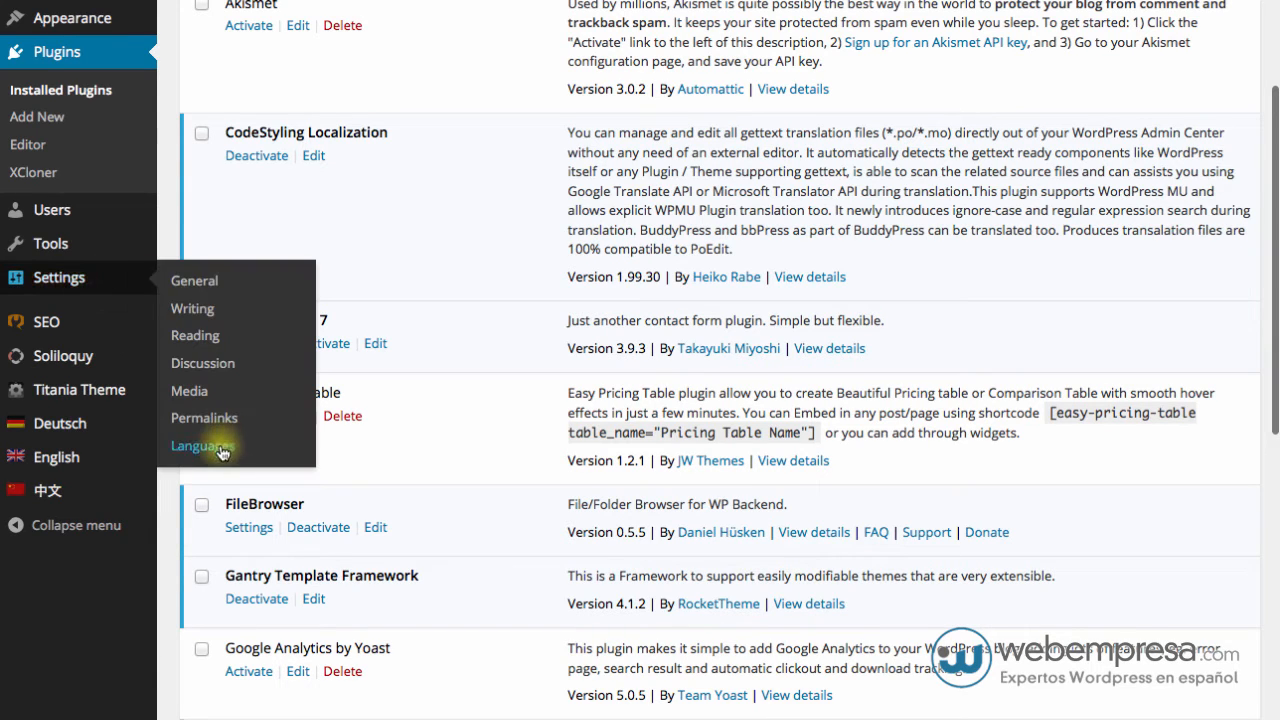
scroll(425, 434, up, 1)
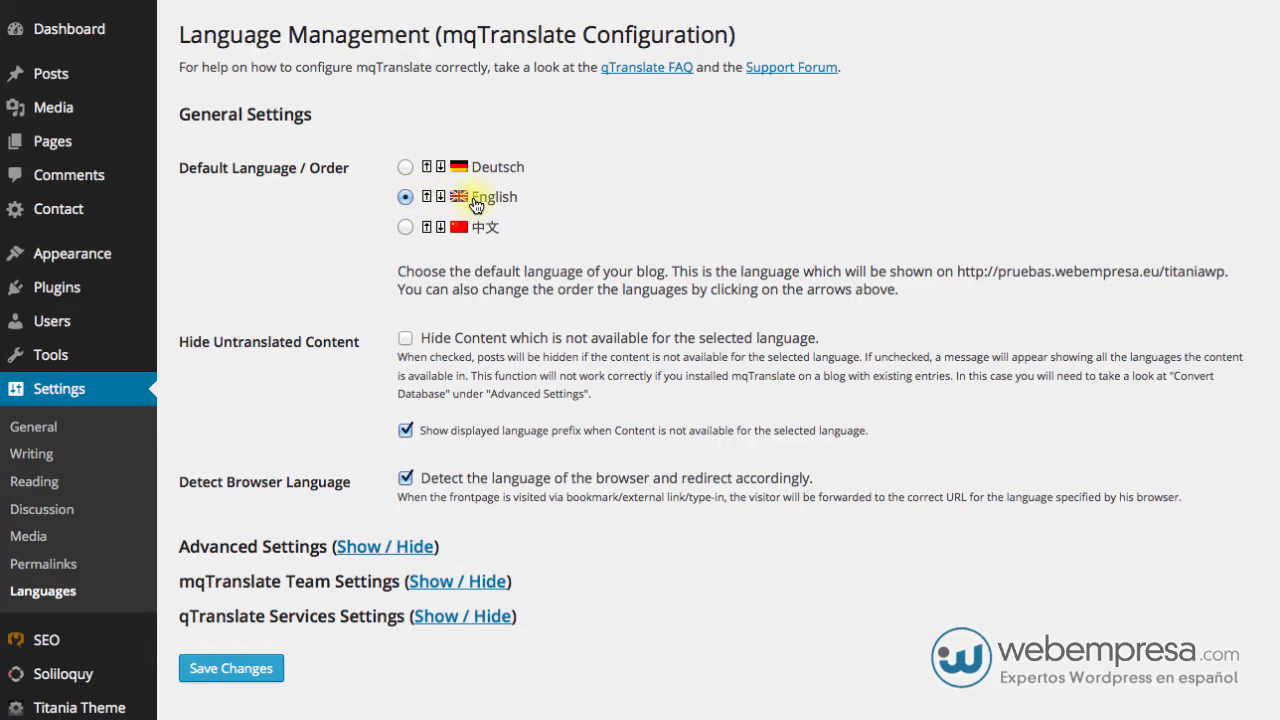
Review the general settings, default language options and list of available languages in the mqTranslate configuration
scroll(55, 115, down, 8)
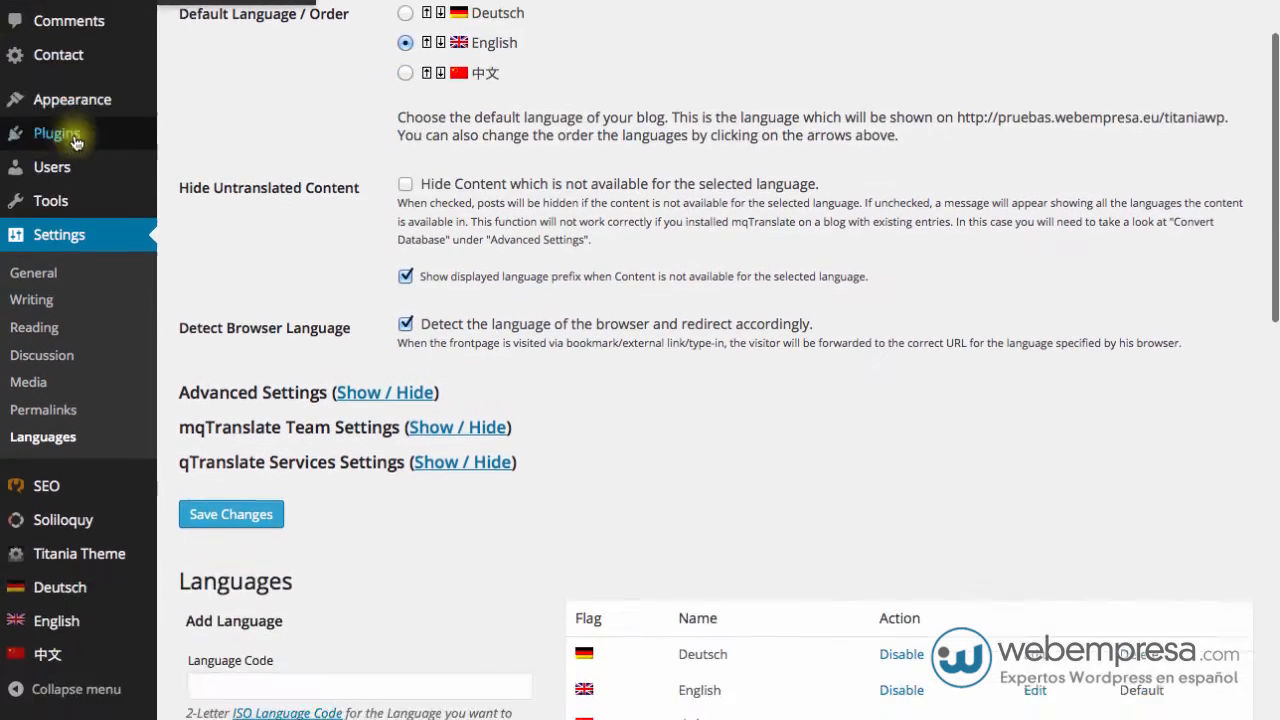
scroll(53, 460, up, 10)
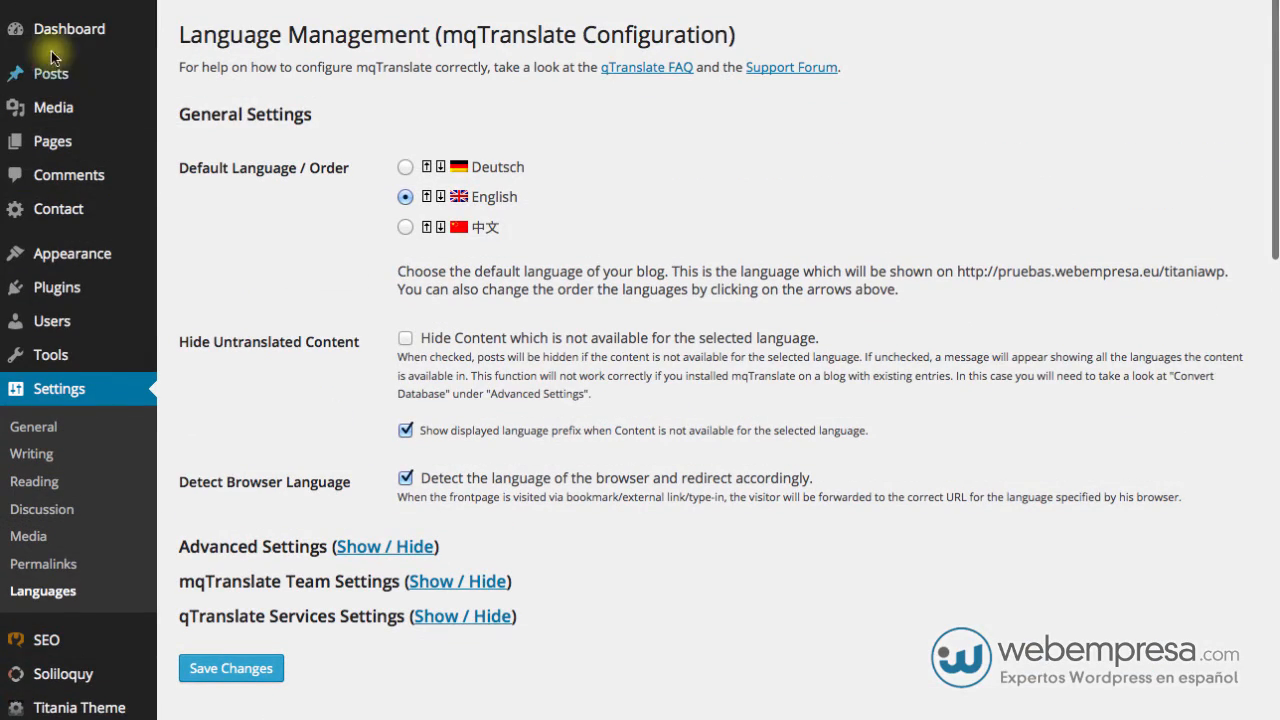
scroll(68, 630, down, 3)
scroll(70, 632, down, 1)
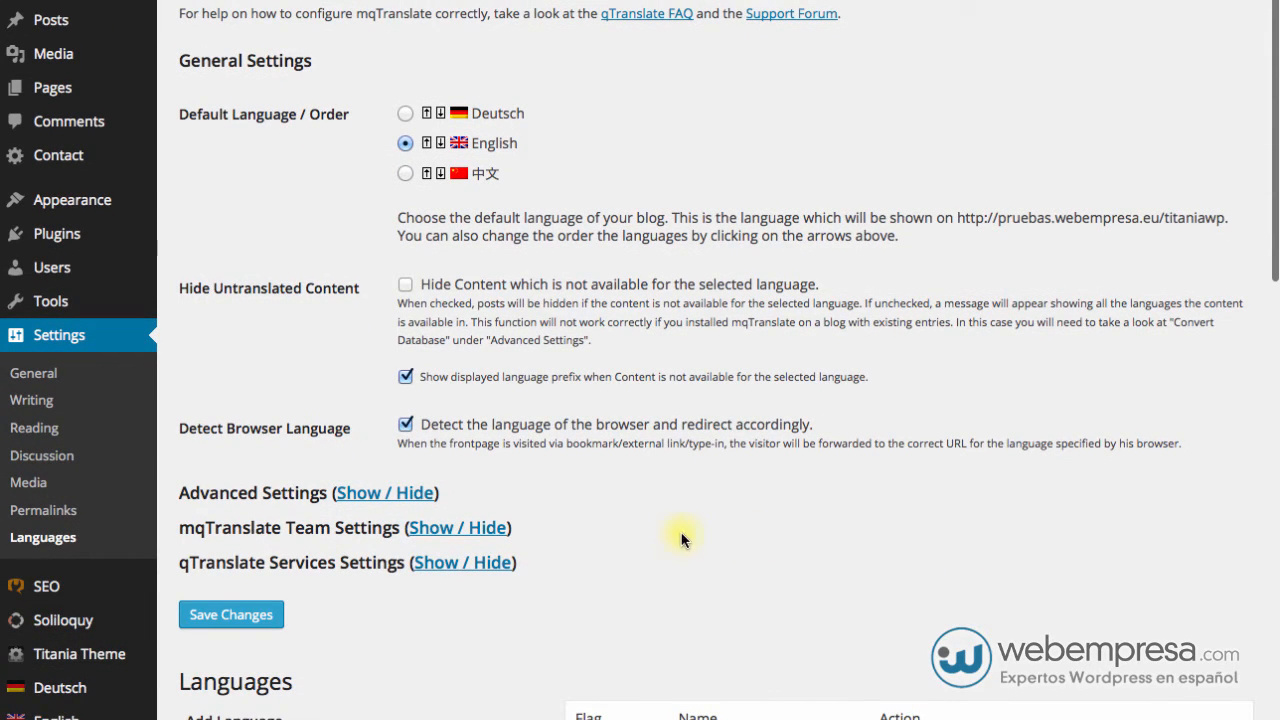
scroll(662, 522, down, 5)
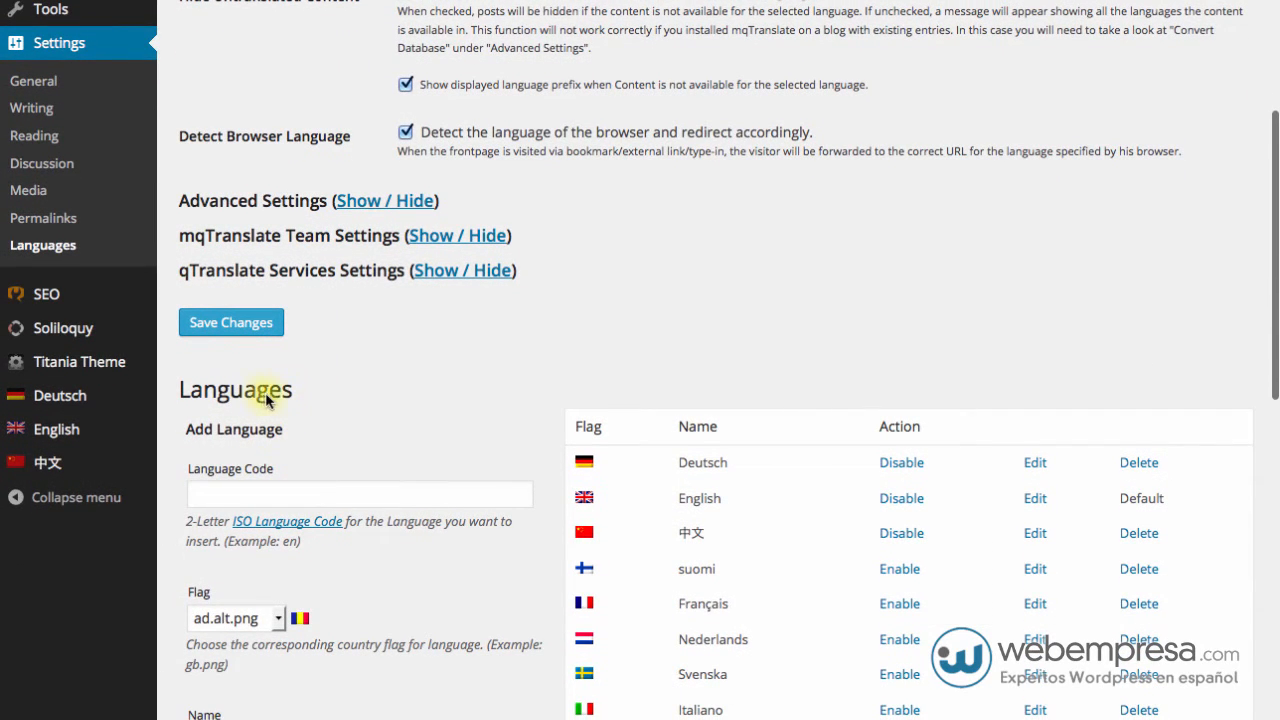
scroll(330, 400, down, 4)
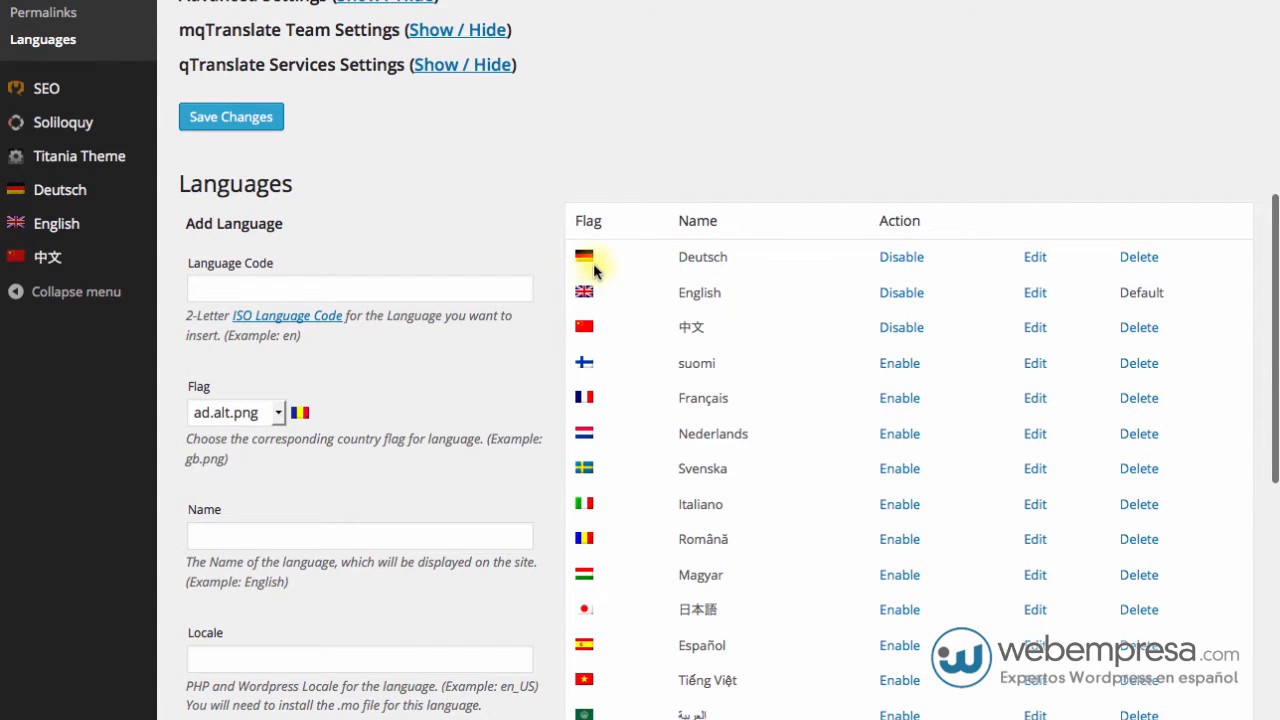
scroll(780, 337, up, 6)
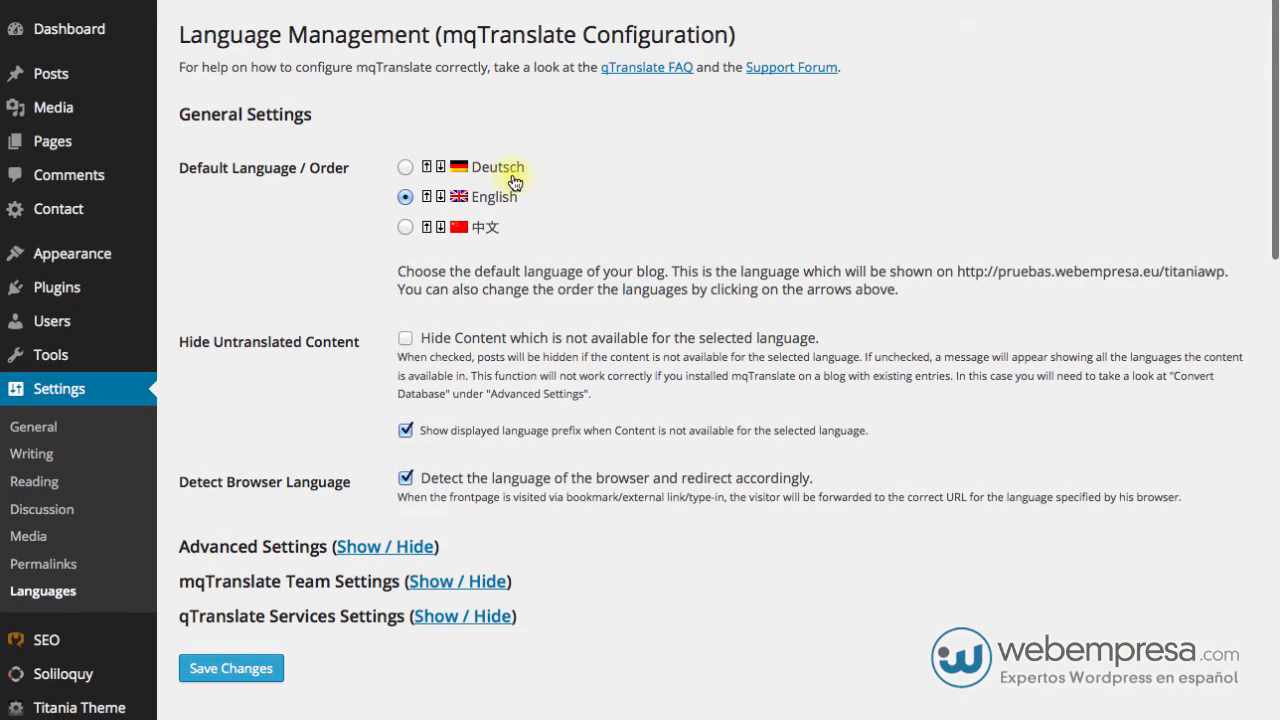
Disable Deutsch in the list of languages and return to that list
scroll(686, 337, down, 6)
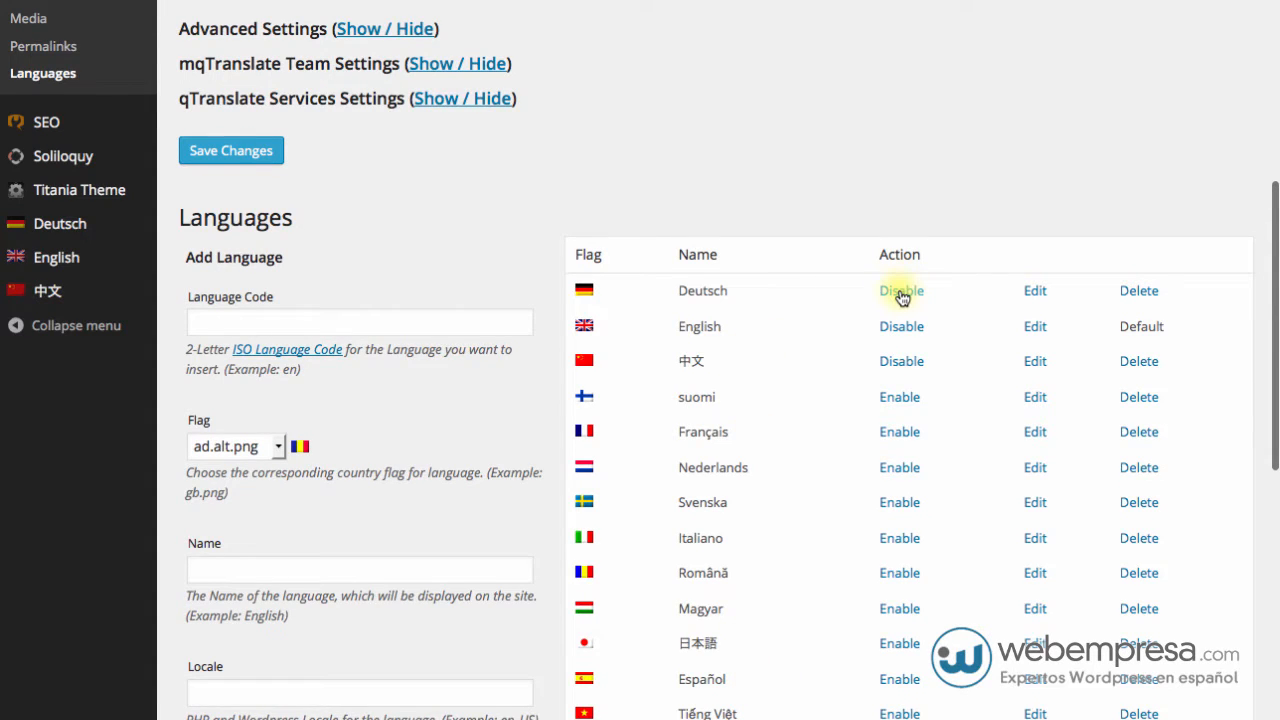
scroll(904, 297, down, 1)
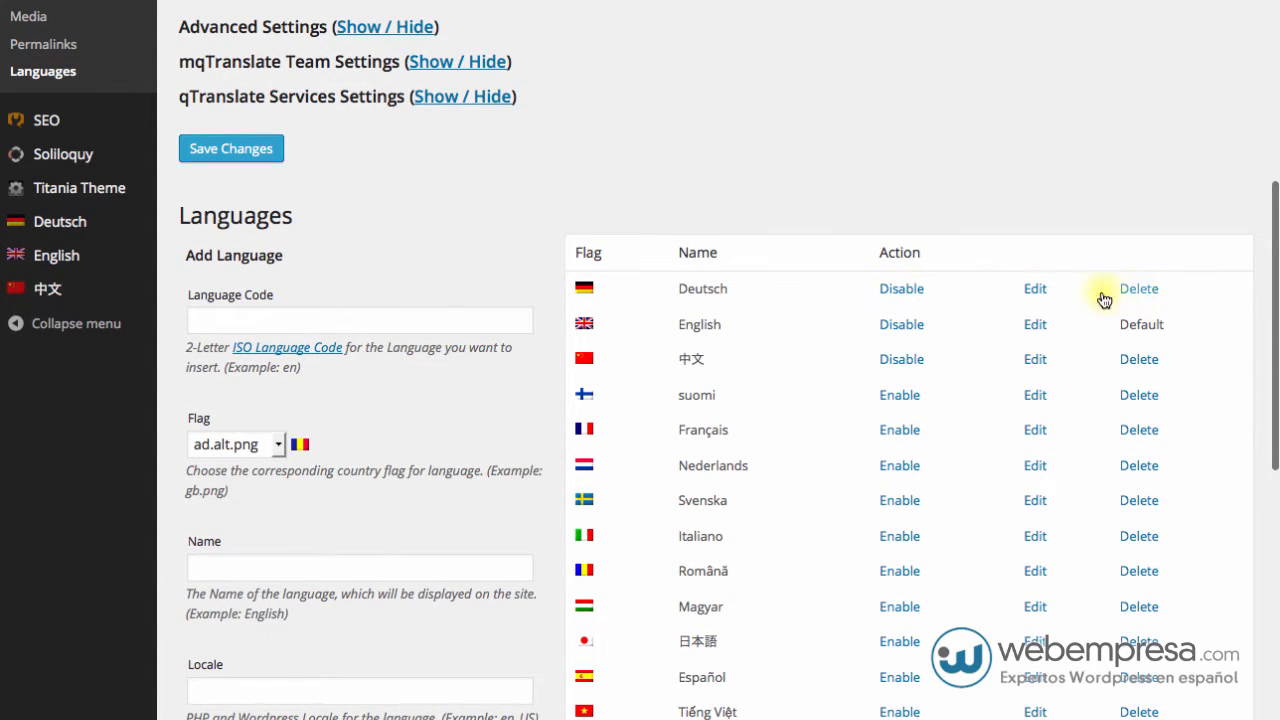
click(903, 289)
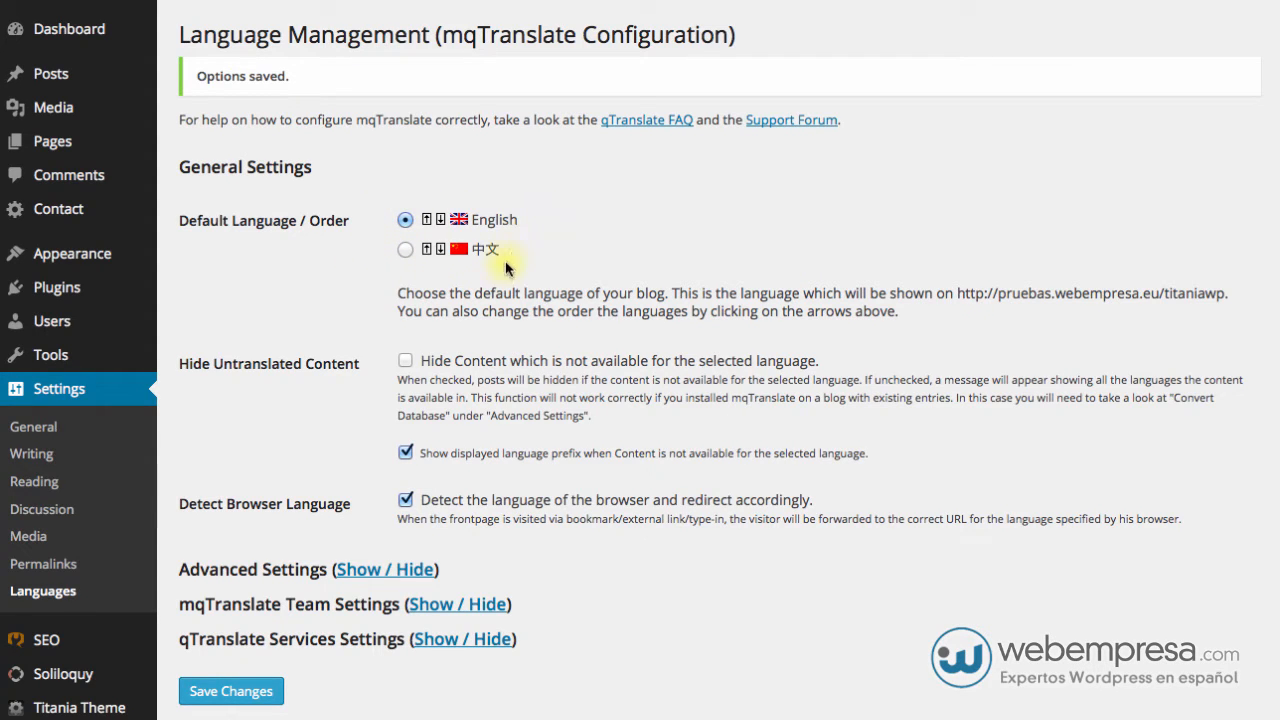
scroll(498, 261, down, 10)
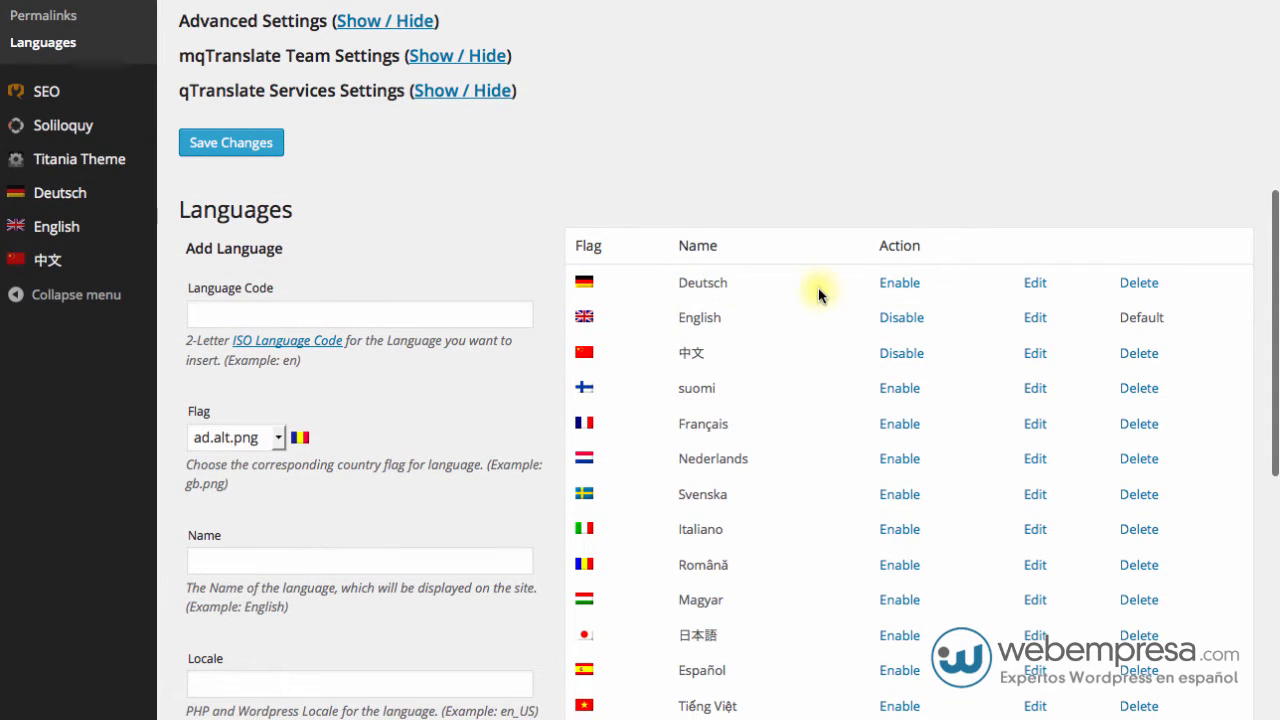
Disable Chinese (中文) in the list of available languages
scroll(940, 291, up, 1)
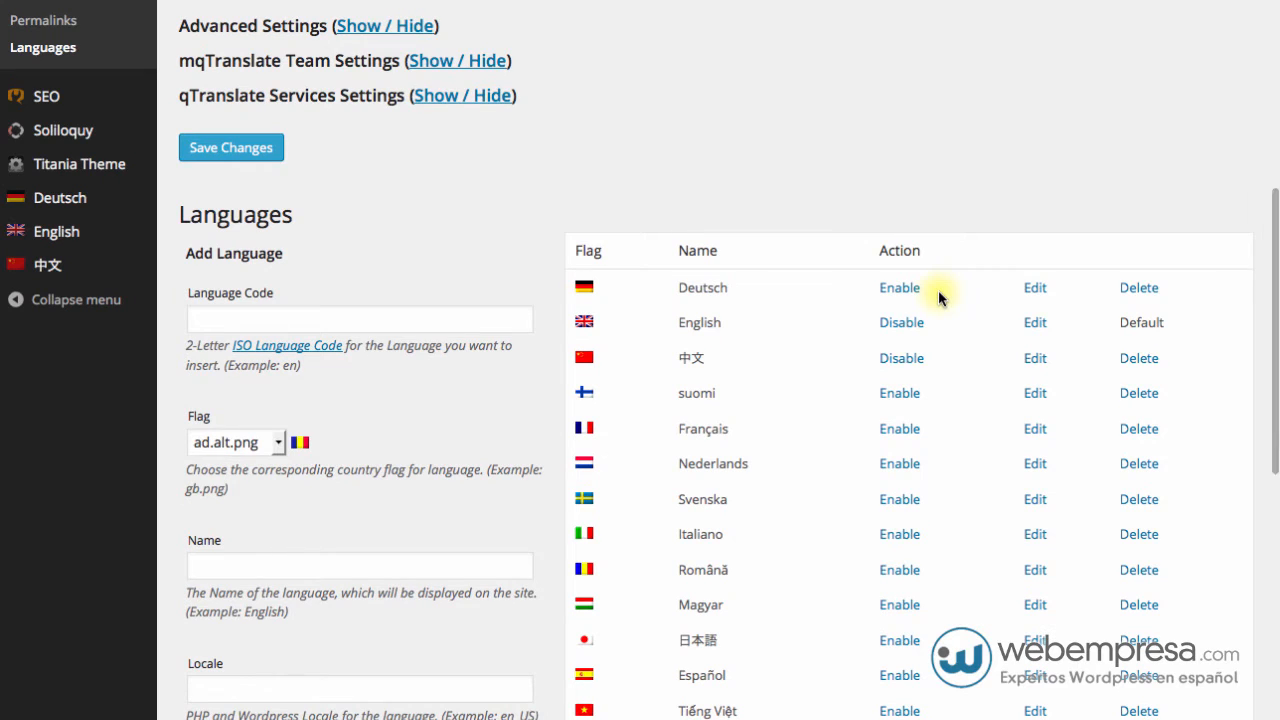
scroll(933, 293, down, 1)
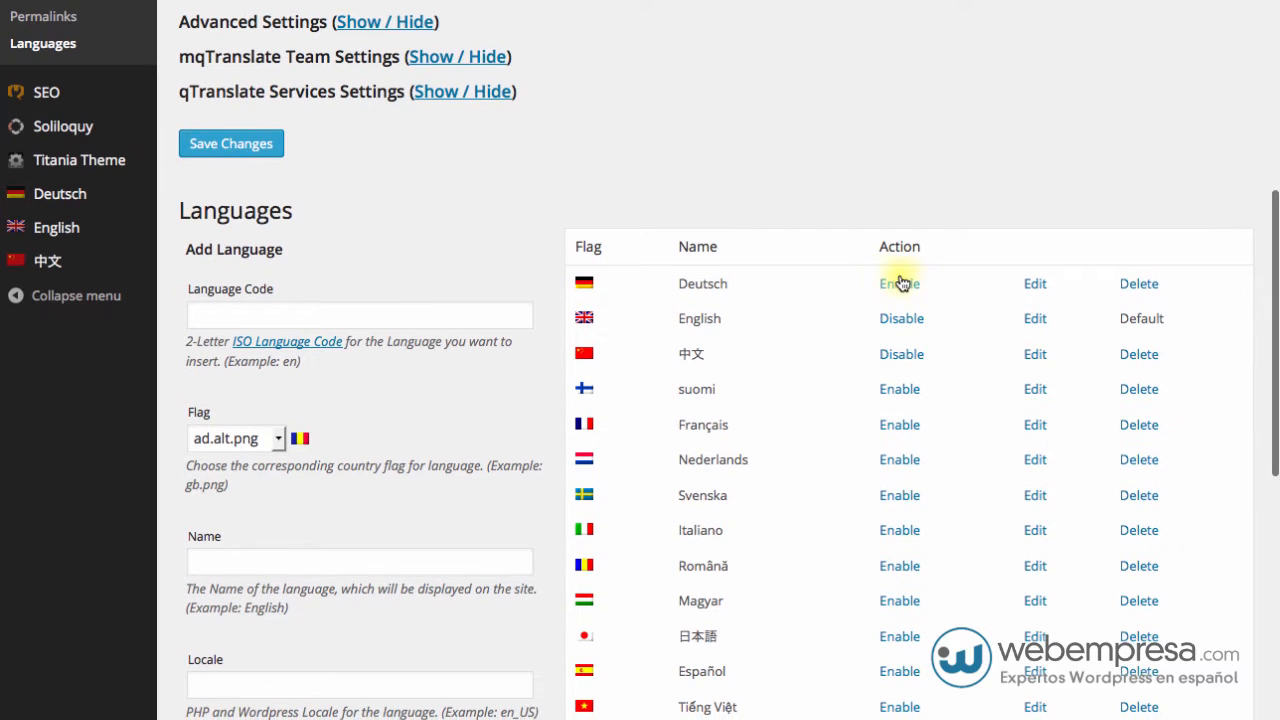
scroll(906, 284, up, 1)
scroll(906, 284, up, 1)
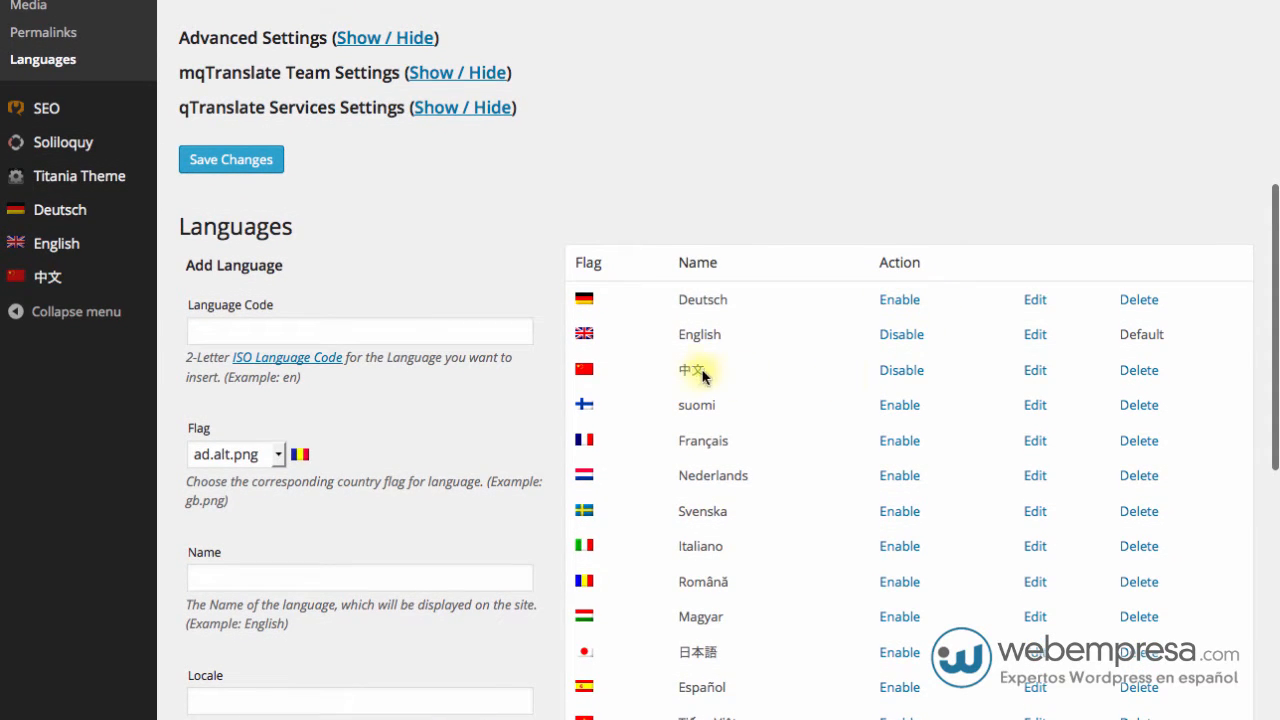
scroll(833, 327, up, 1)
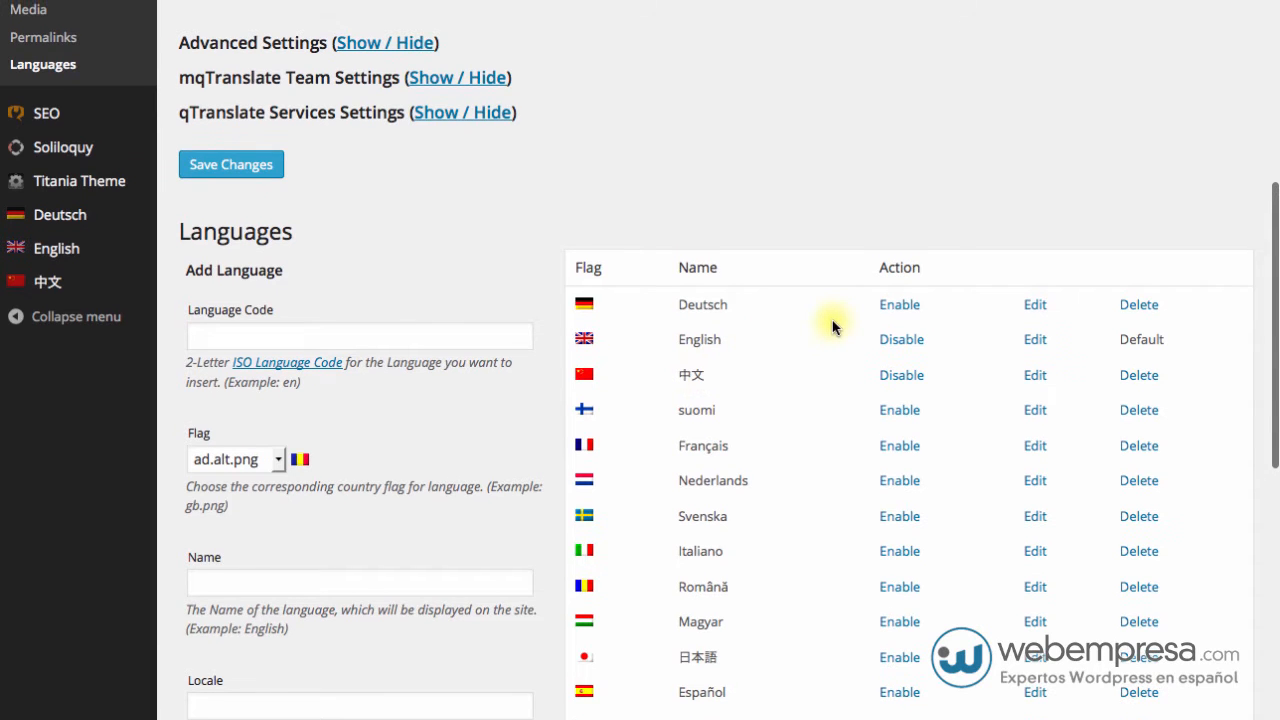
click(901, 377)
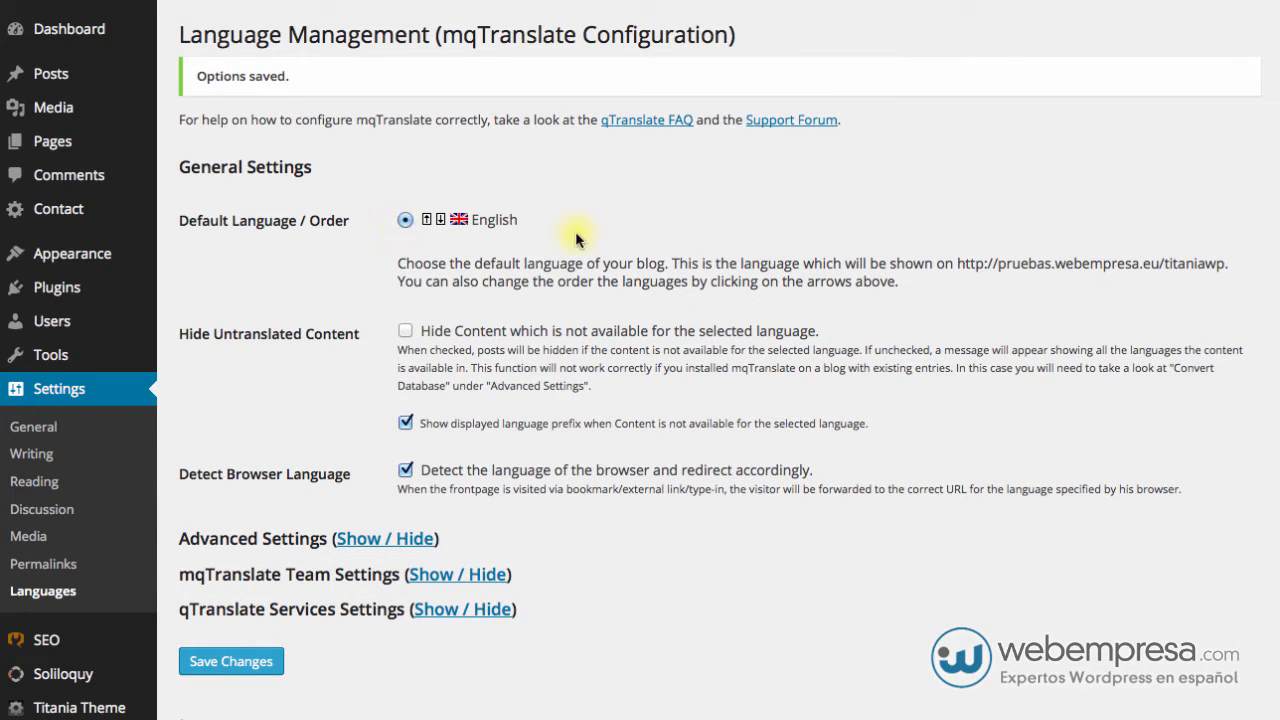
Enable Español in the list of available languages
scroll(727, 250, down, 6)
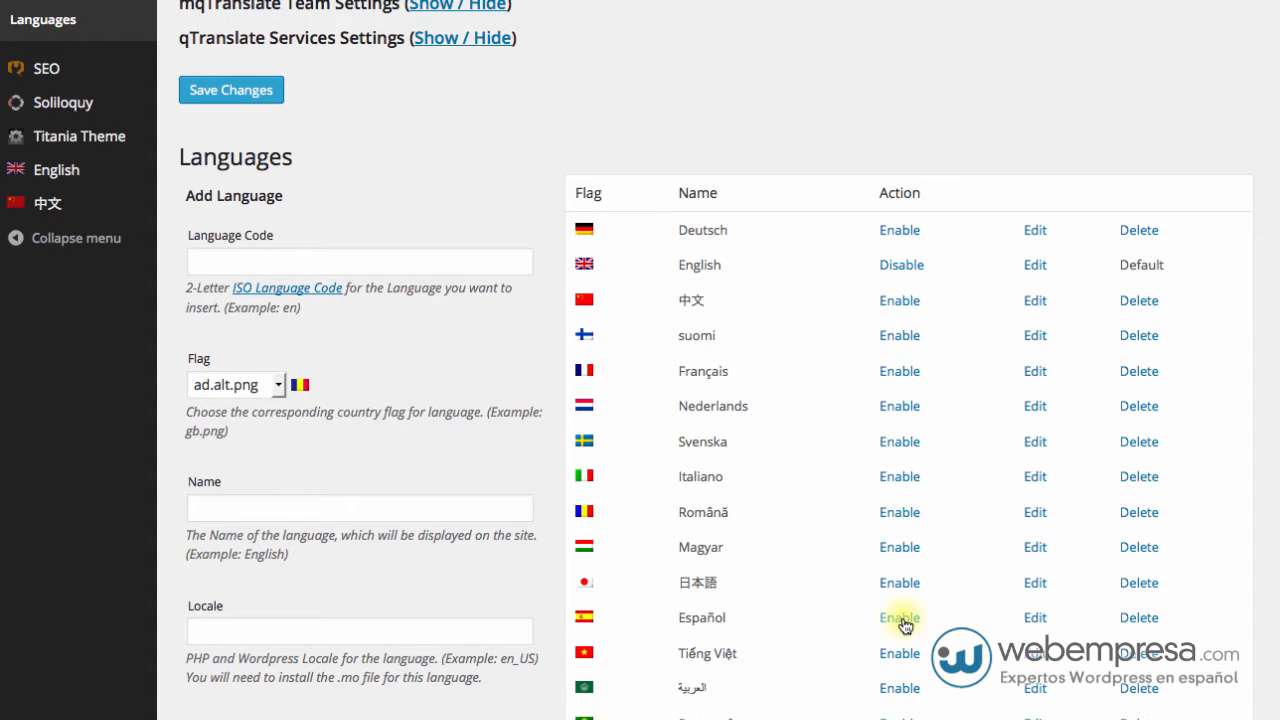
click(901, 618)
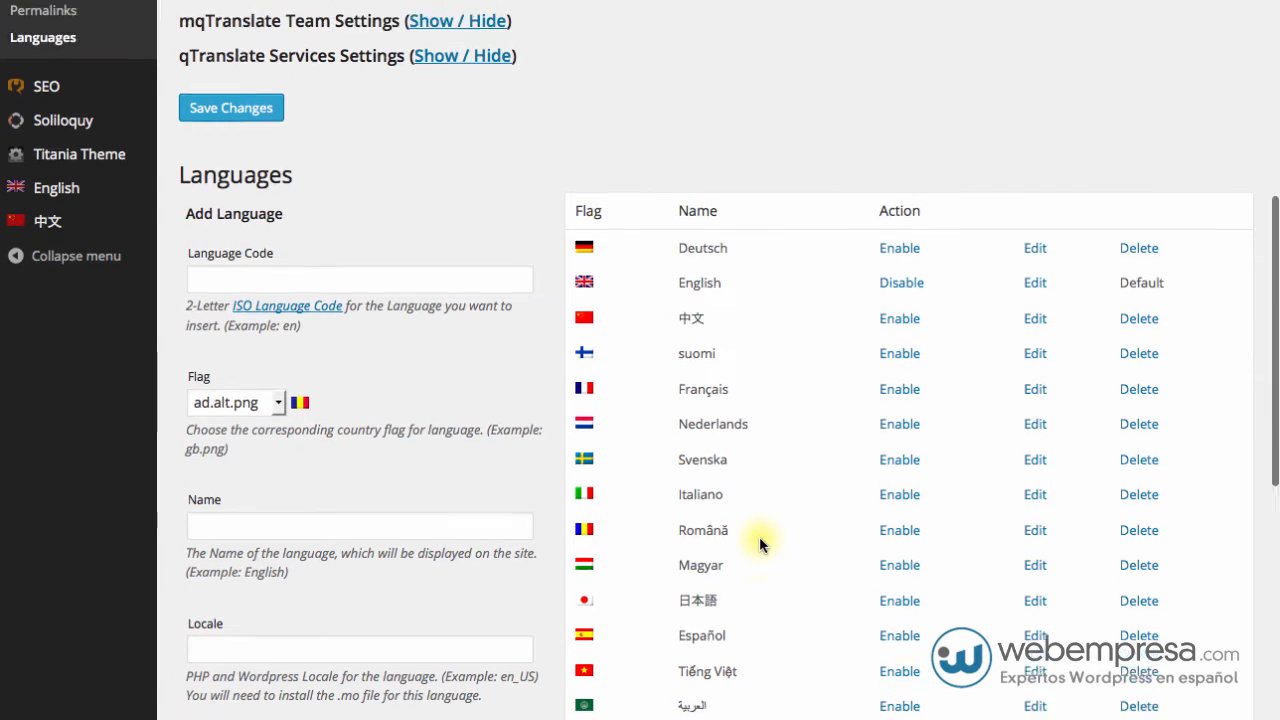
scroll(759, 536, down, 5)
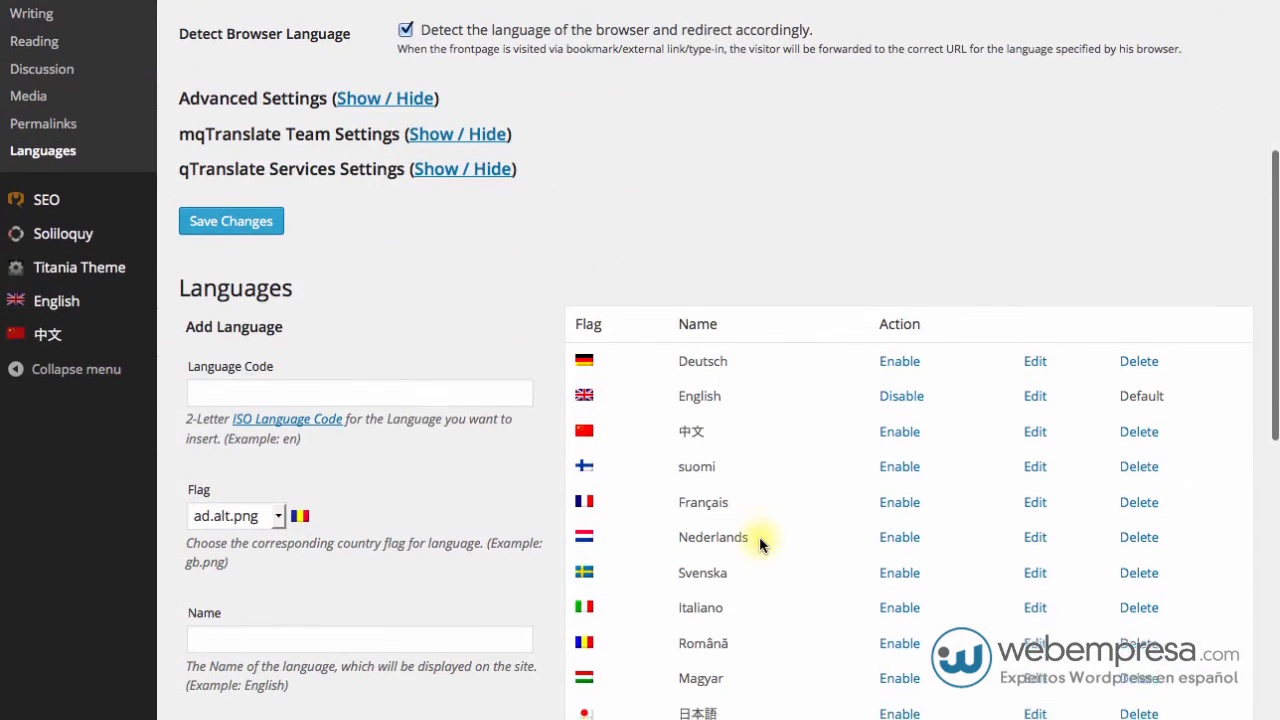
scroll(808, 523, down, 2)
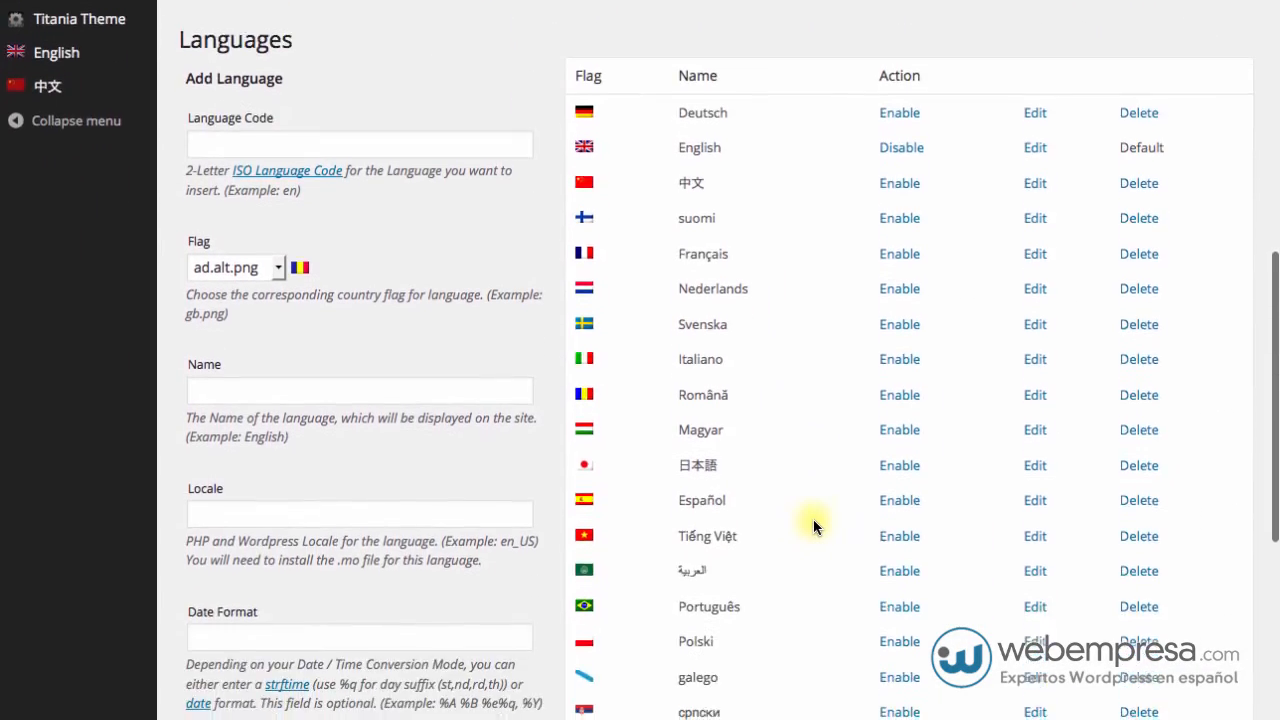
click(905, 486)
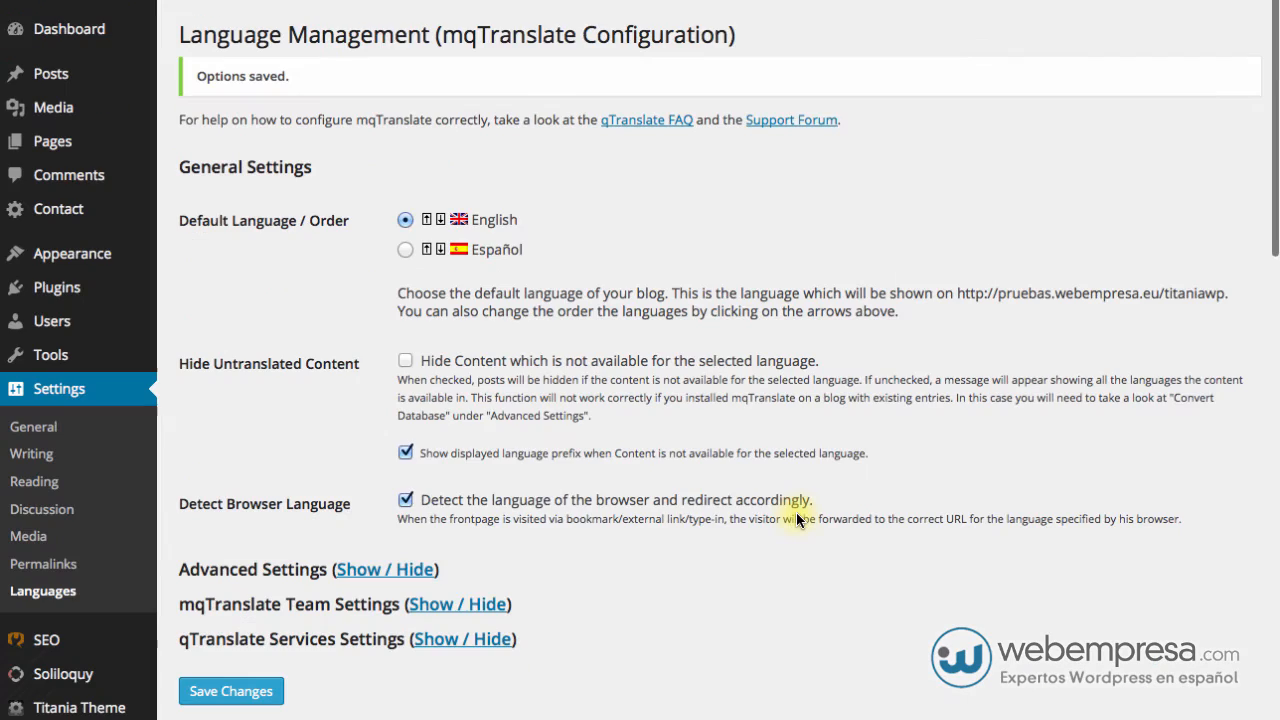
Enable galego and Português in the list of available languages
scroll(768, 380, down, 10)
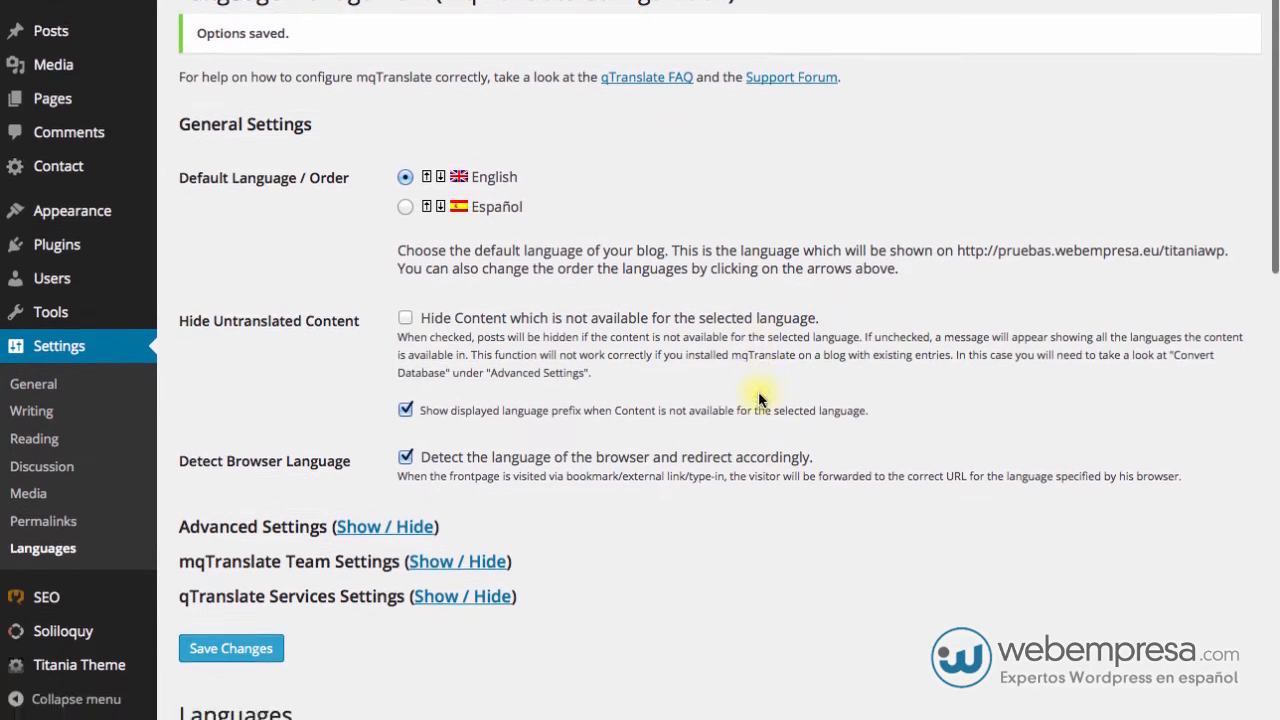
scroll(910, 486, up, 5)
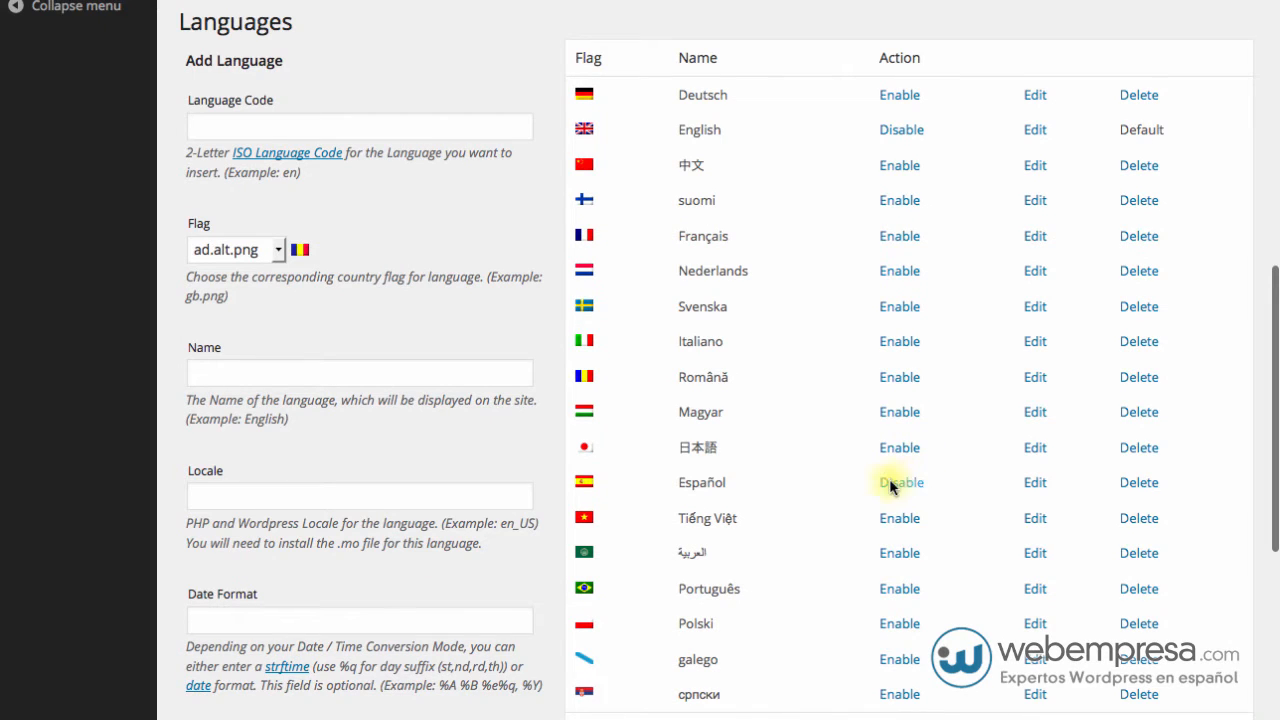
scroll(944, 497, down, 1)
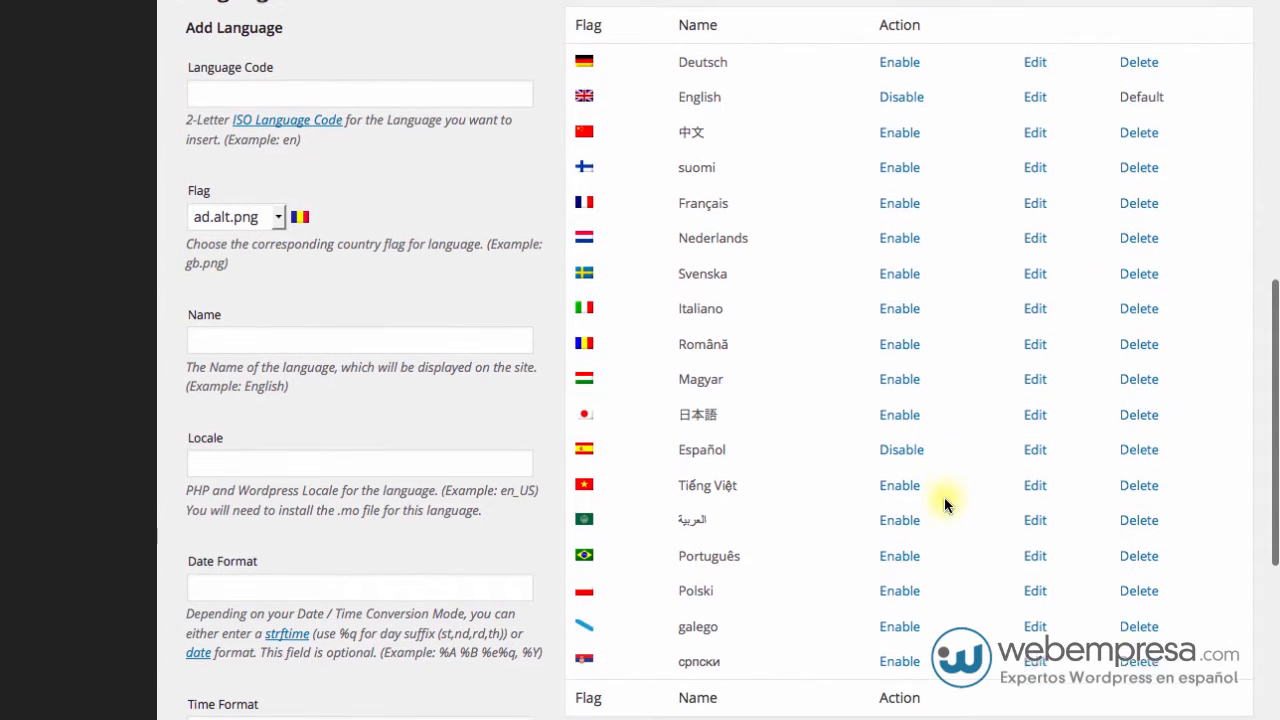
click(897, 624)
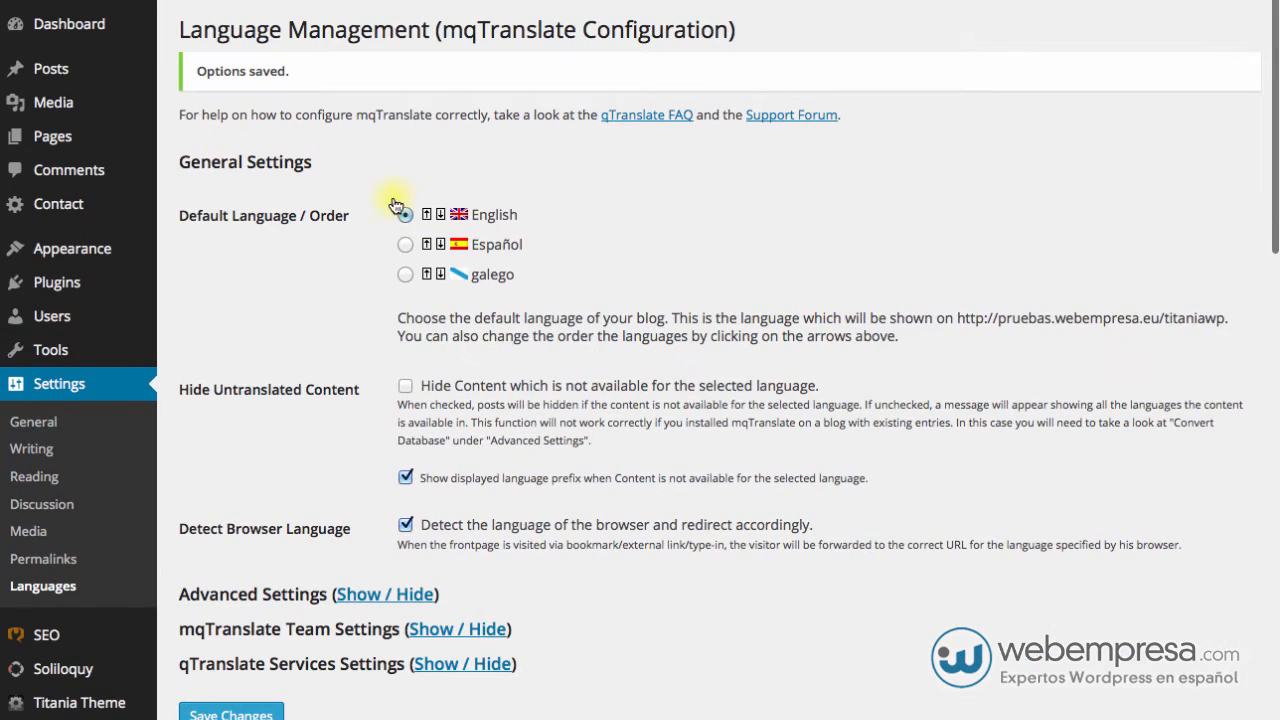
scroll(714, 303, down, 12)
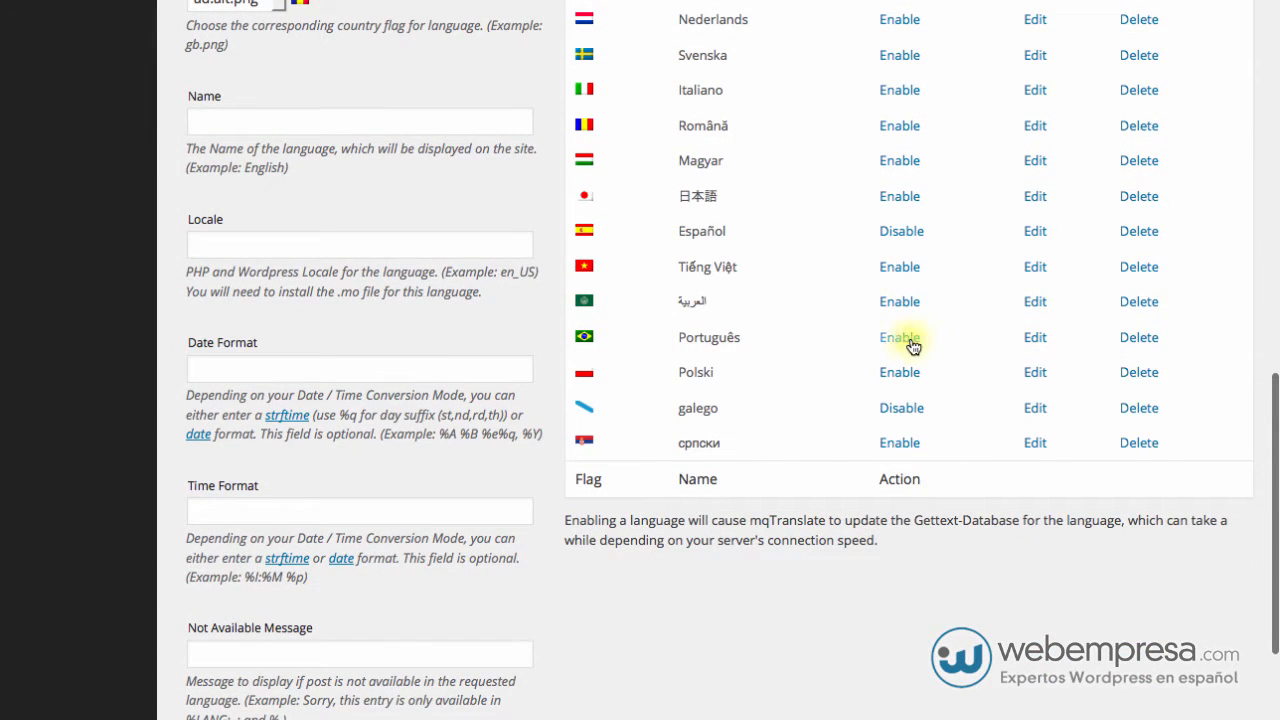
click(903, 338)
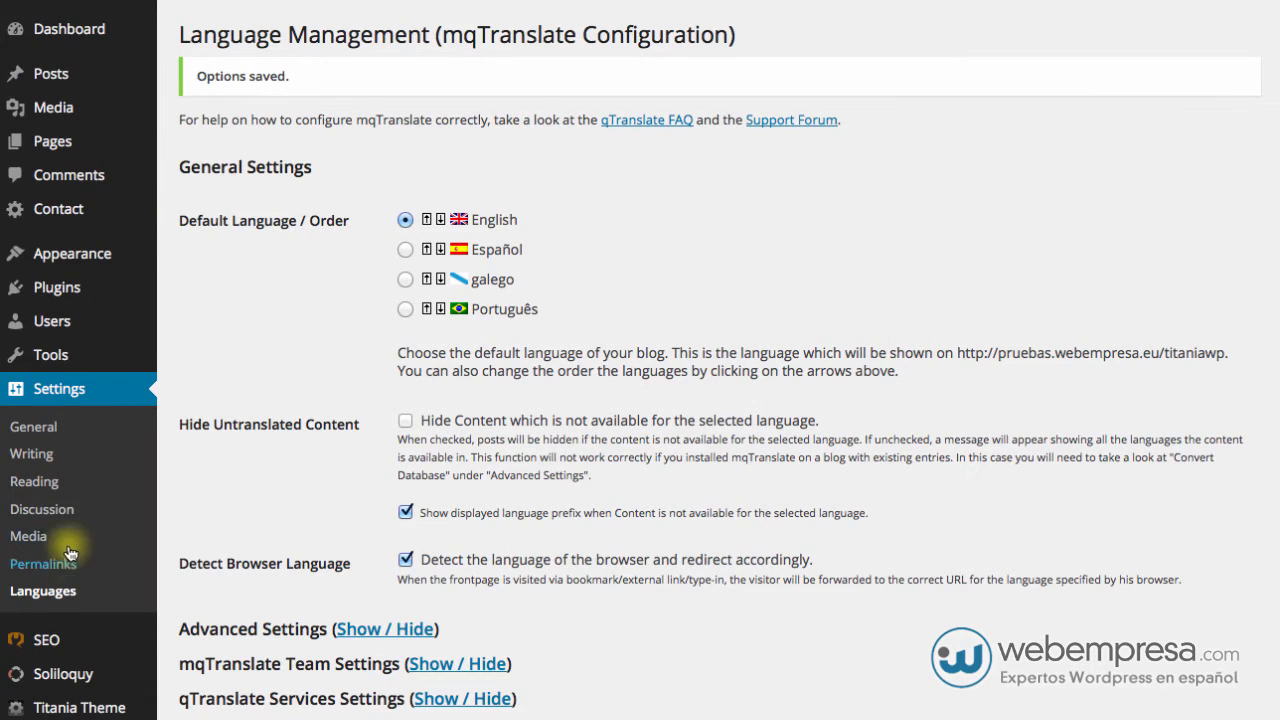
Set Español as the default language of the blog and save the changes
scroll(62, 558, down, 4)
scroll(68, 562, up, 1)
scroll(70, 565, up, 4)
scroll(500, 345, down, 3)
scroll(500, 345, down, 1)
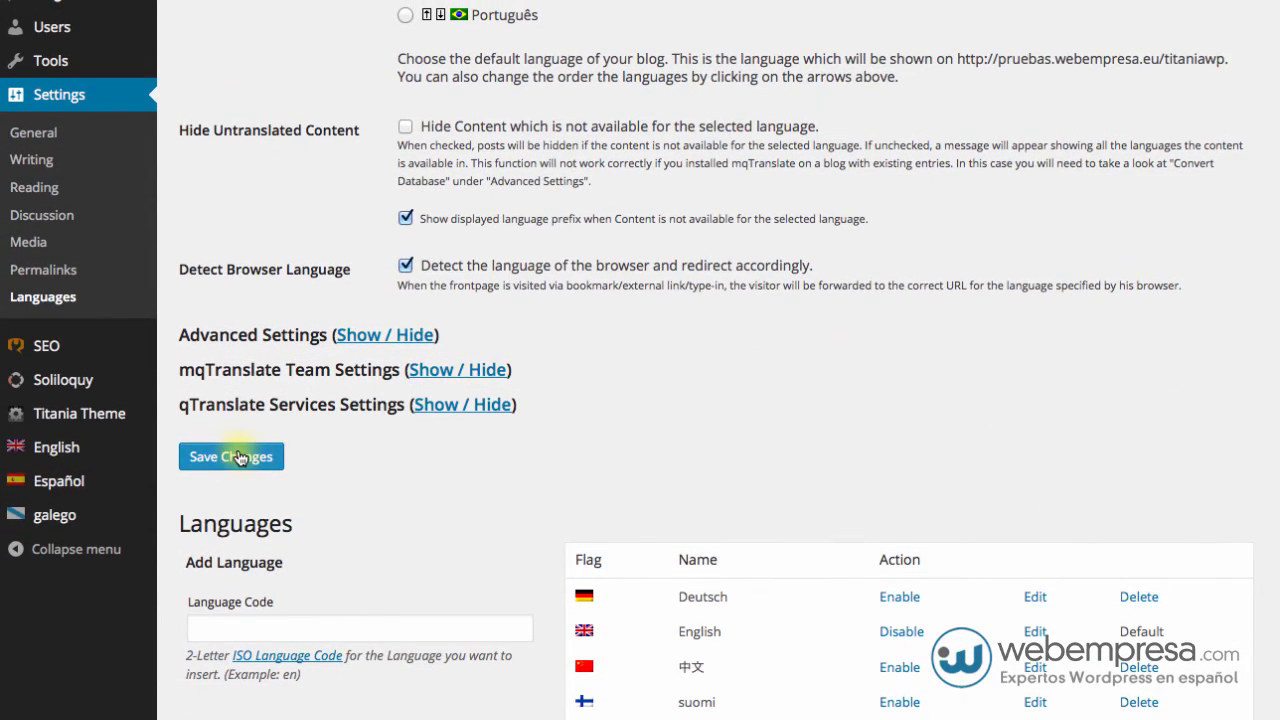
click(240, 458)
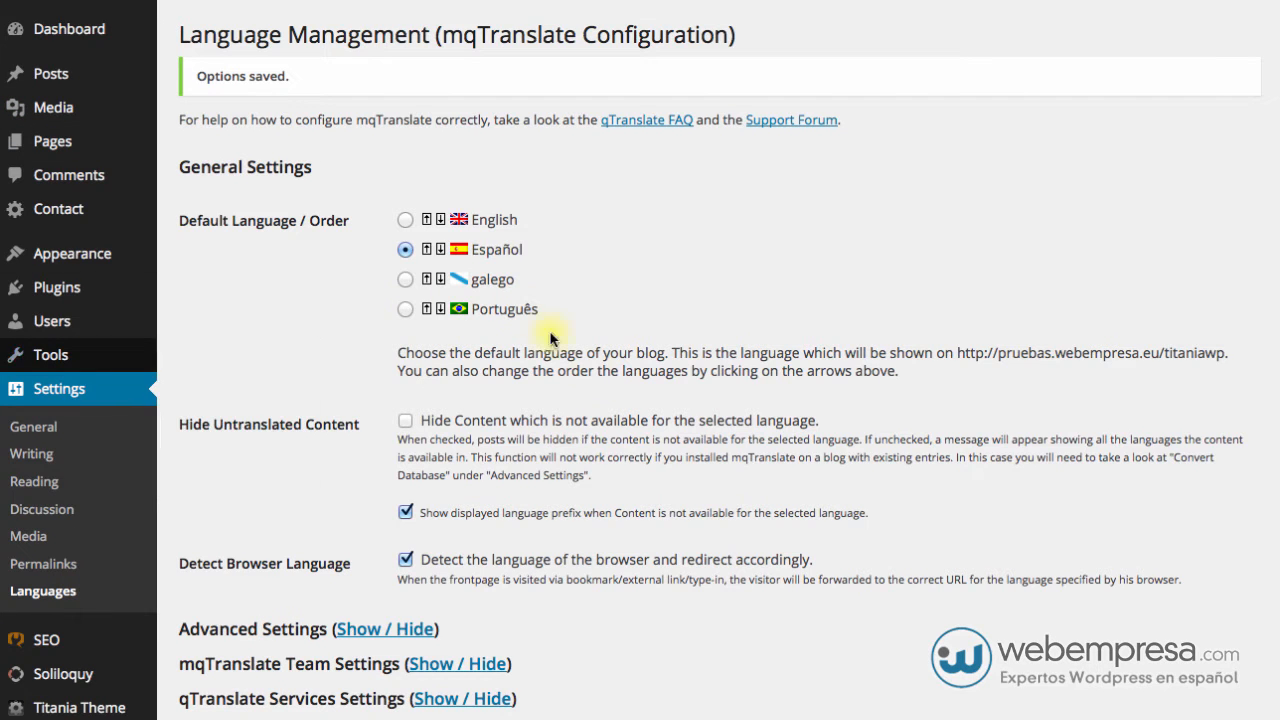
Review the language list and the Add Language form, from the language code and flag fields through to the Not Available Message
scroll(595, 384, down, 4)
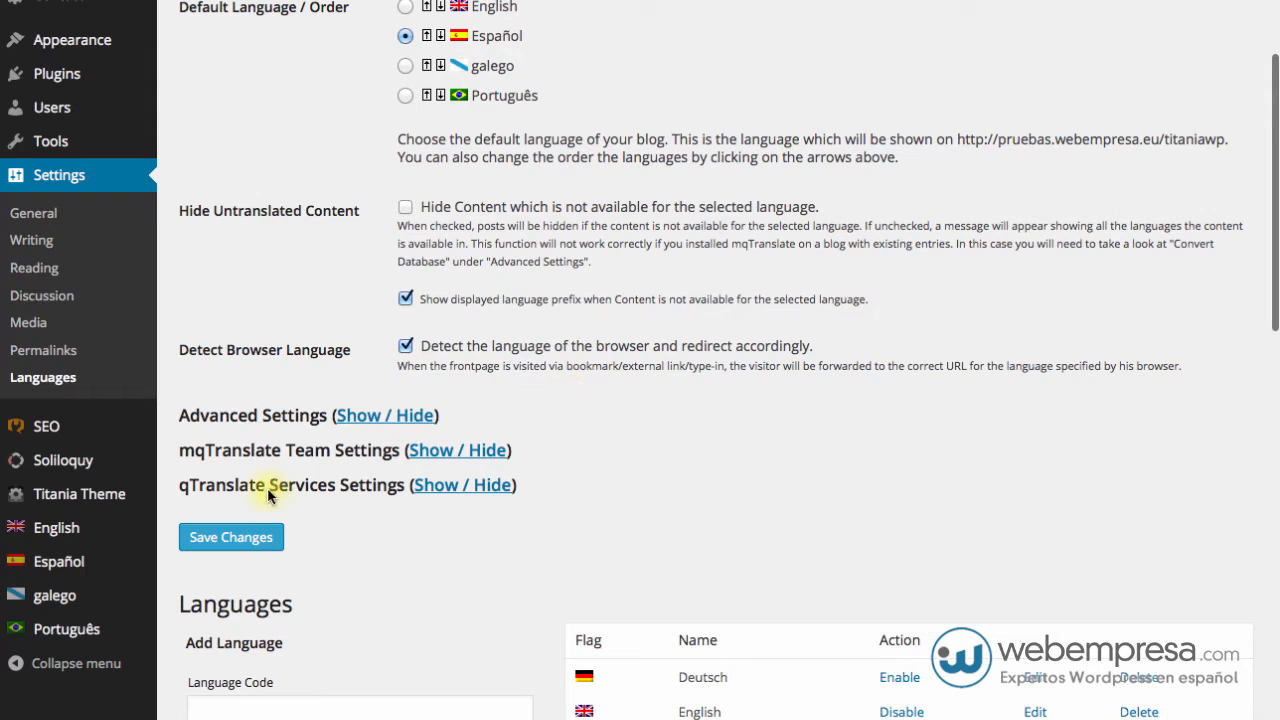
scroll(535, 490, down, 2)
scroll(535, 490, up, 6)
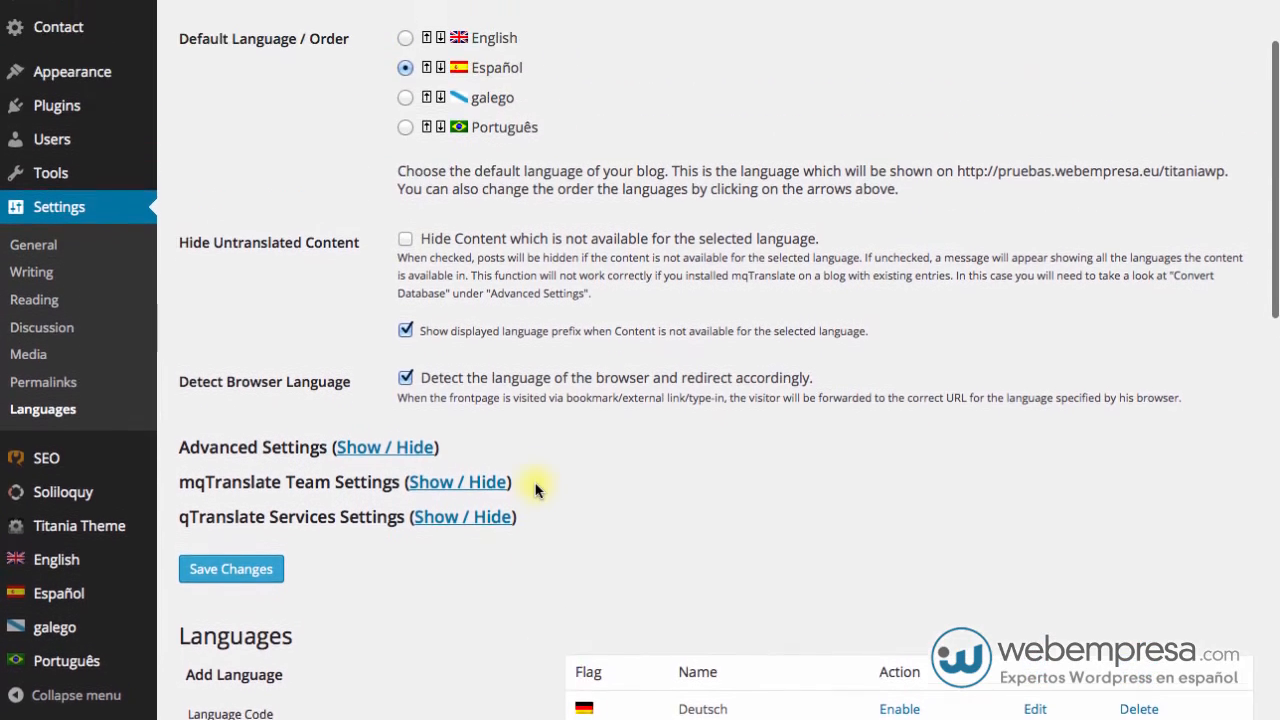
scroll(535, 490, down, 14)
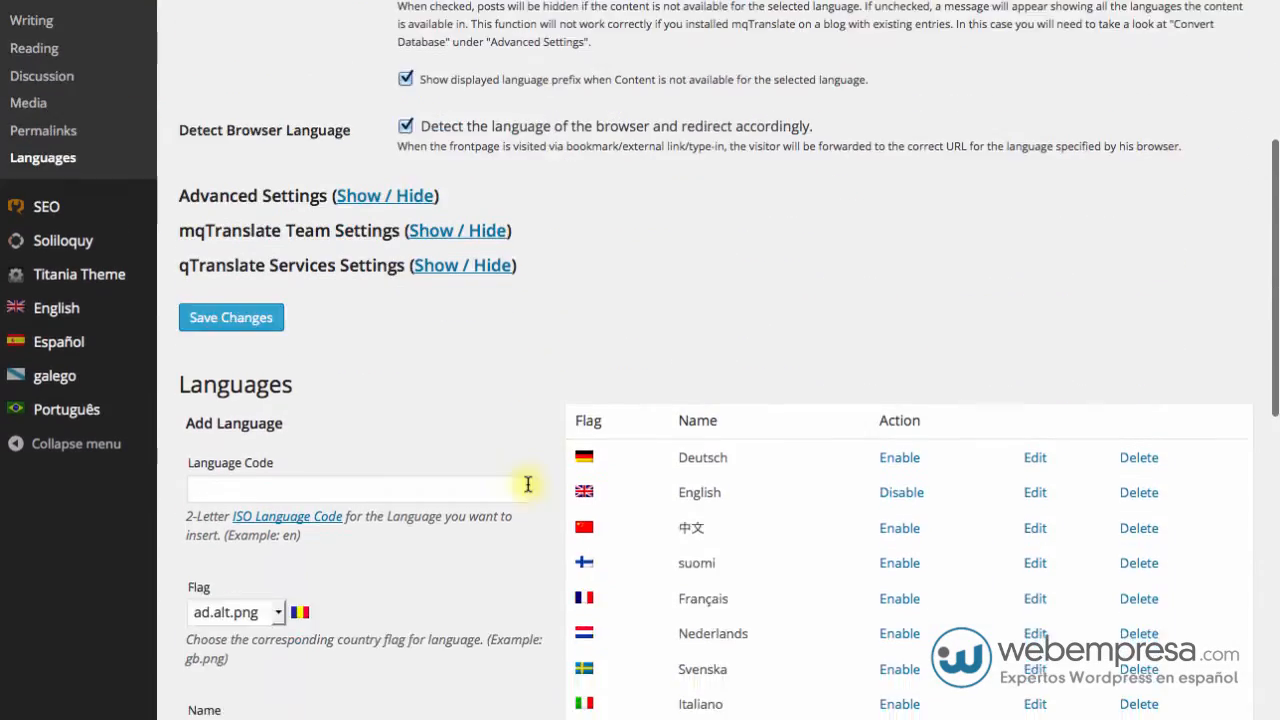
scroll(665, 593, down, 2)
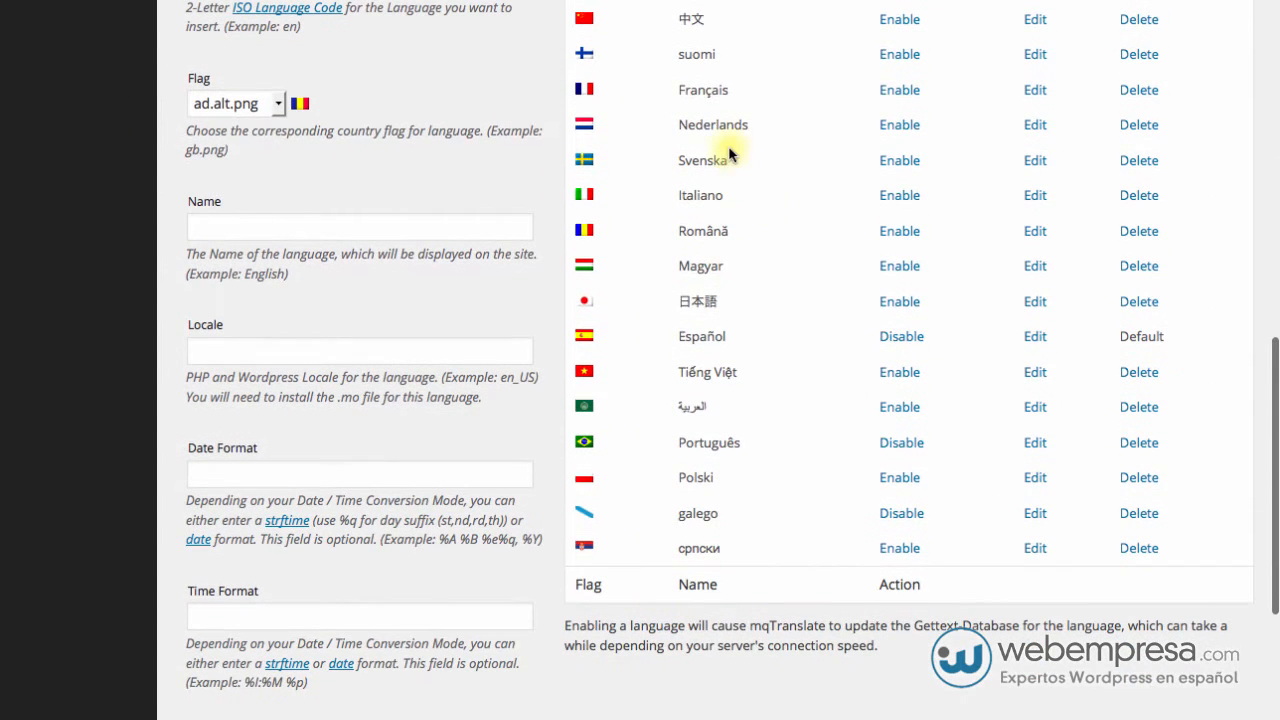
scroll(801, 537, up, 2)
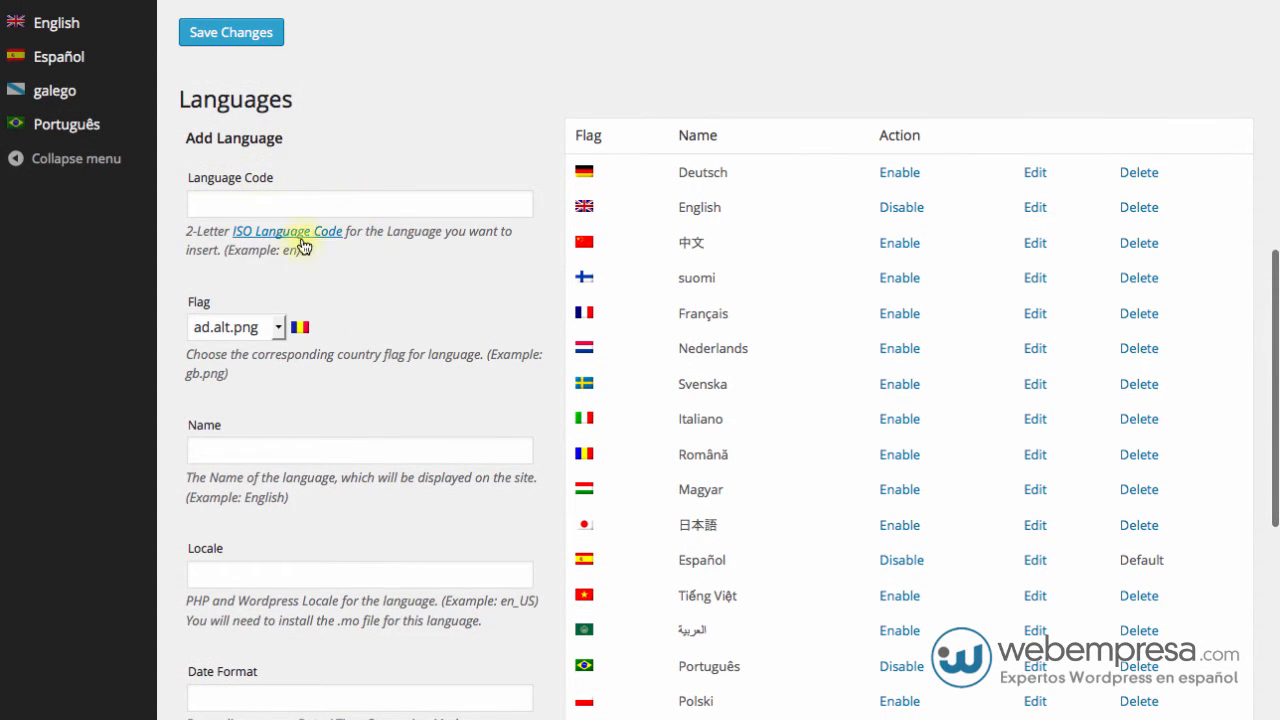
scroll(344, 350, down, 2)
scroll(344, 354, down, 1)
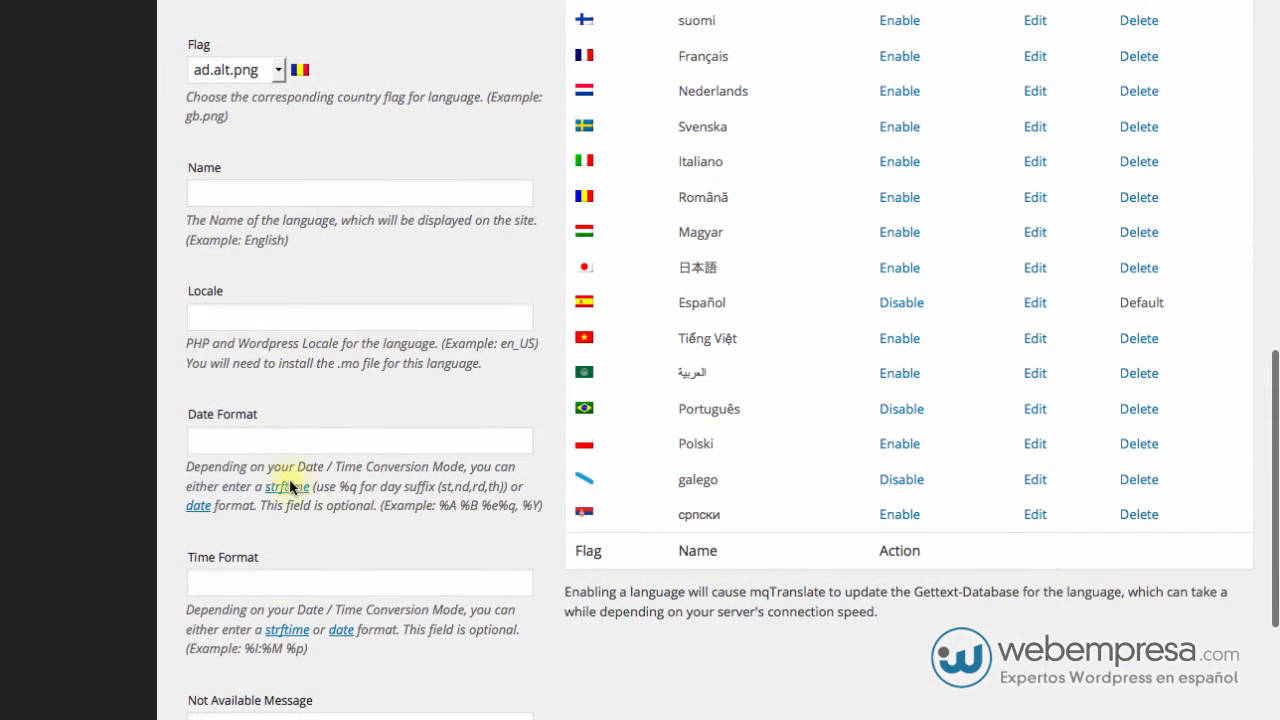
scroll(290, 455, down, 1)
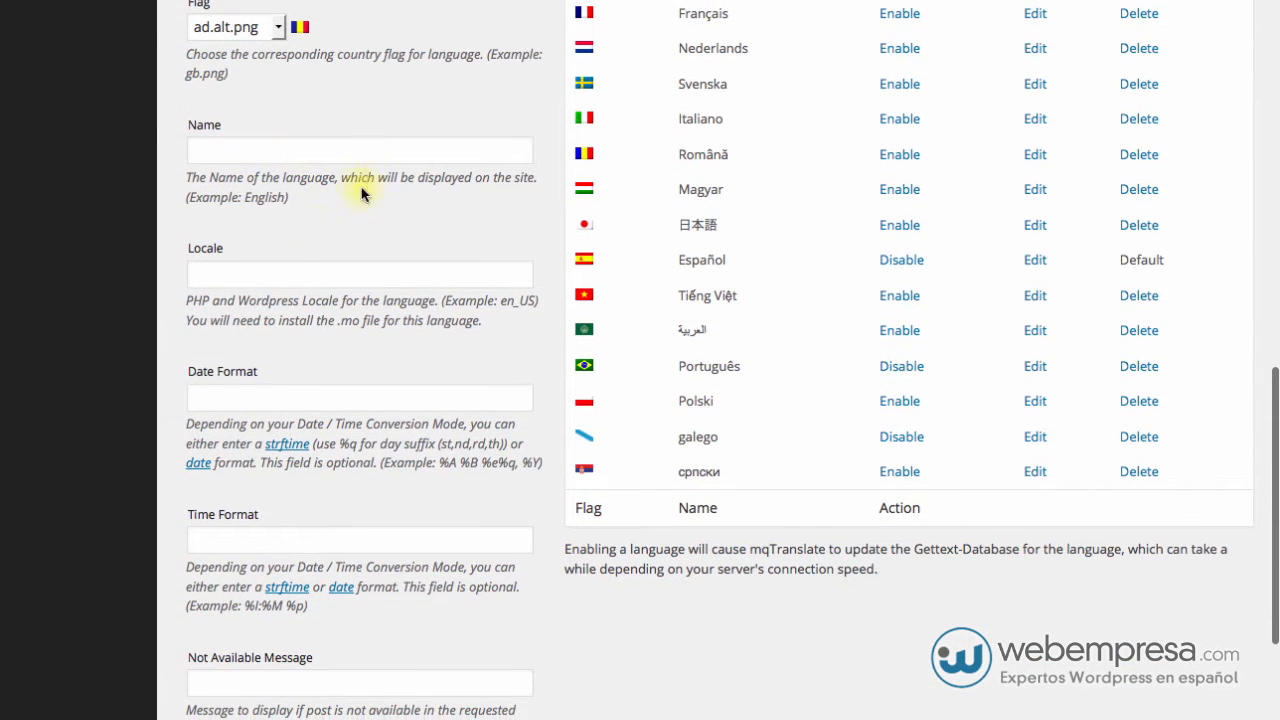
scroll(353, 288, down, 2)
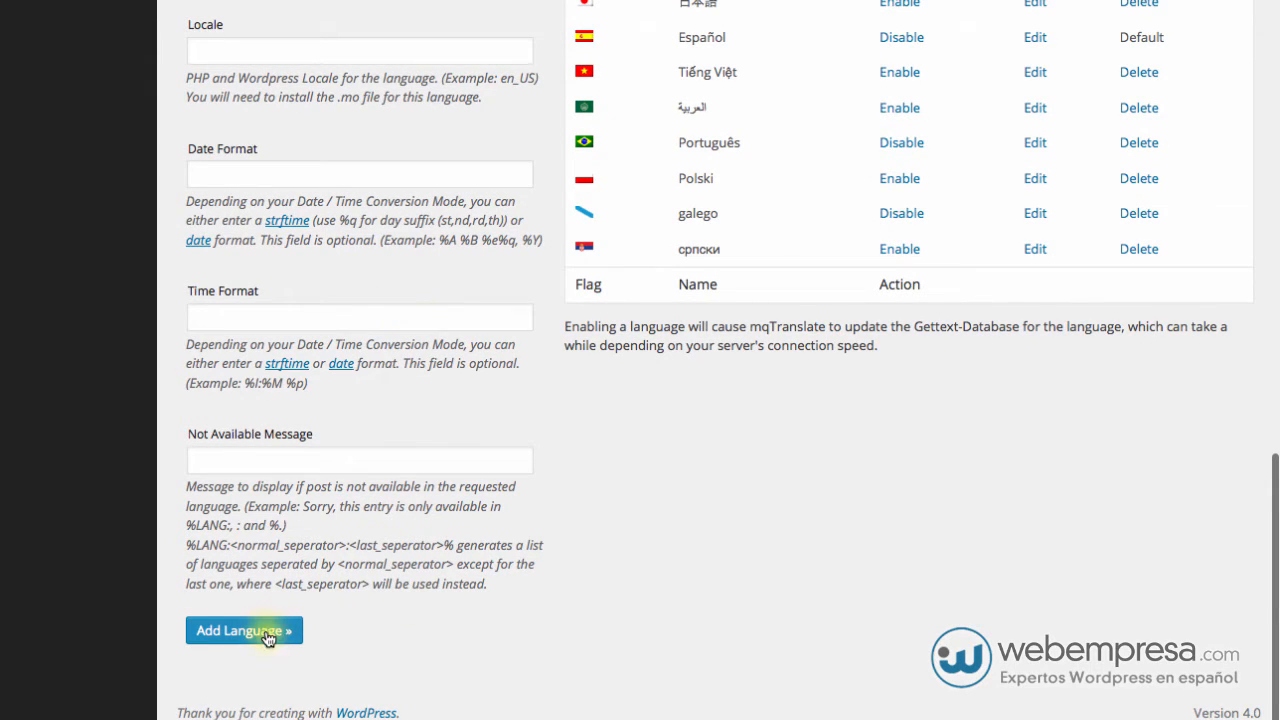
scroll(380, 626, up, 6)
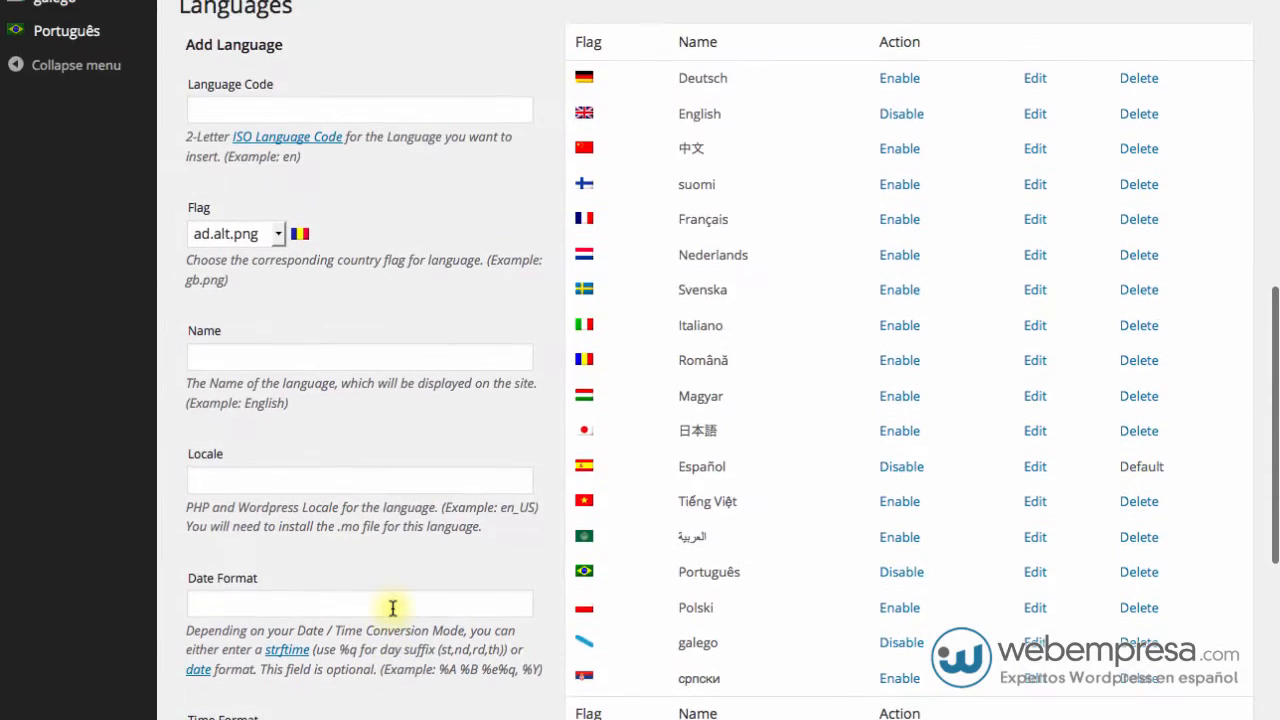
Turn on hiding of content that is not available for the selected language in the general settings
scroll(397, 613, up, 5)
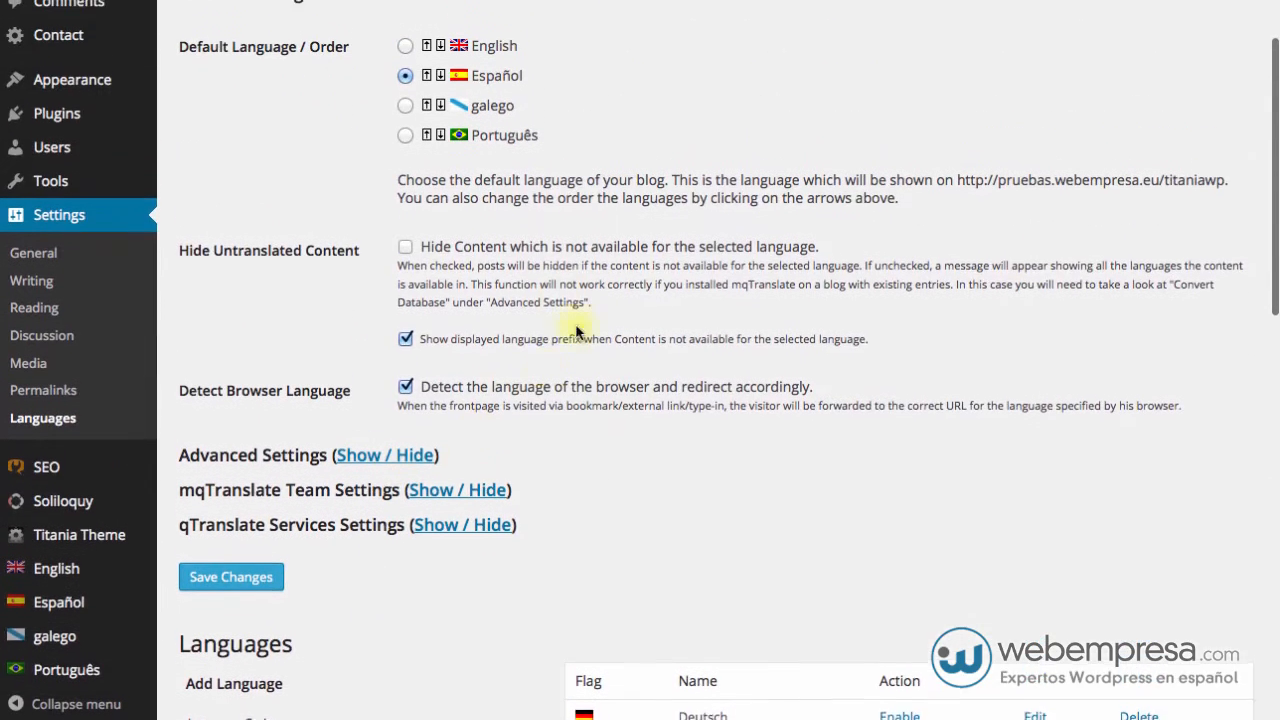
scroll(575, 420, up, 1)
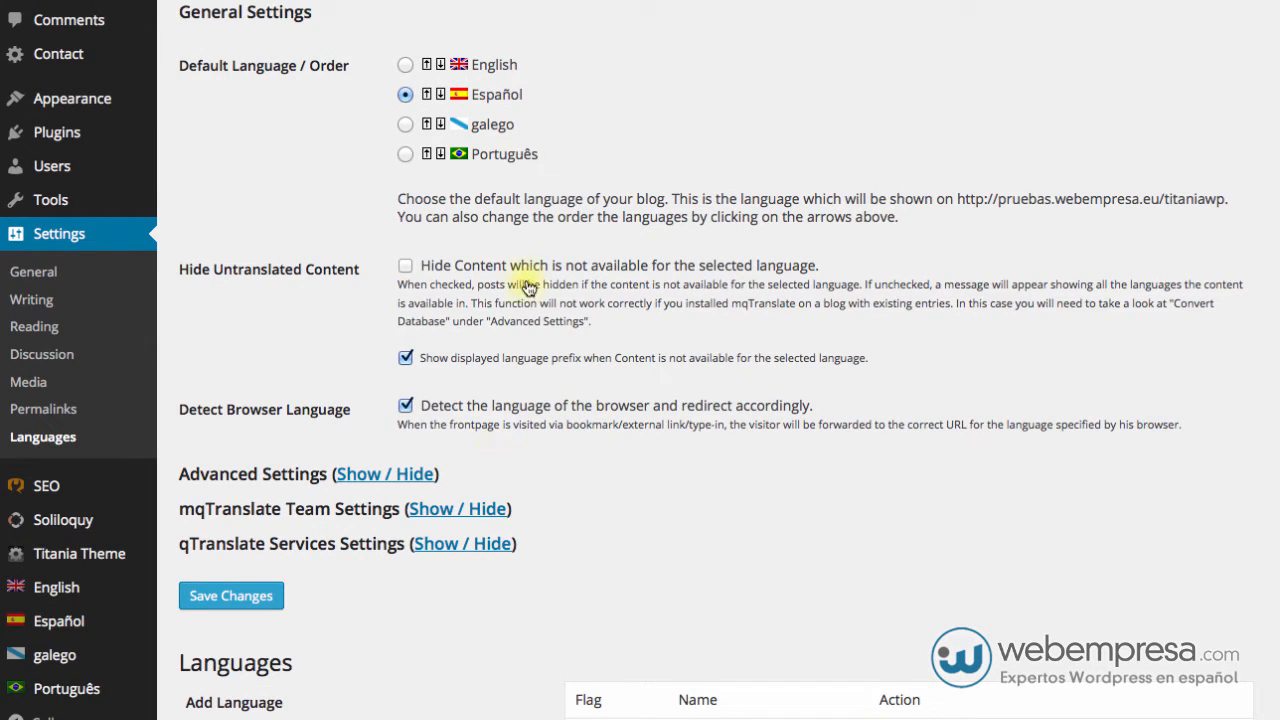
scroll(480, 272, up, 1)
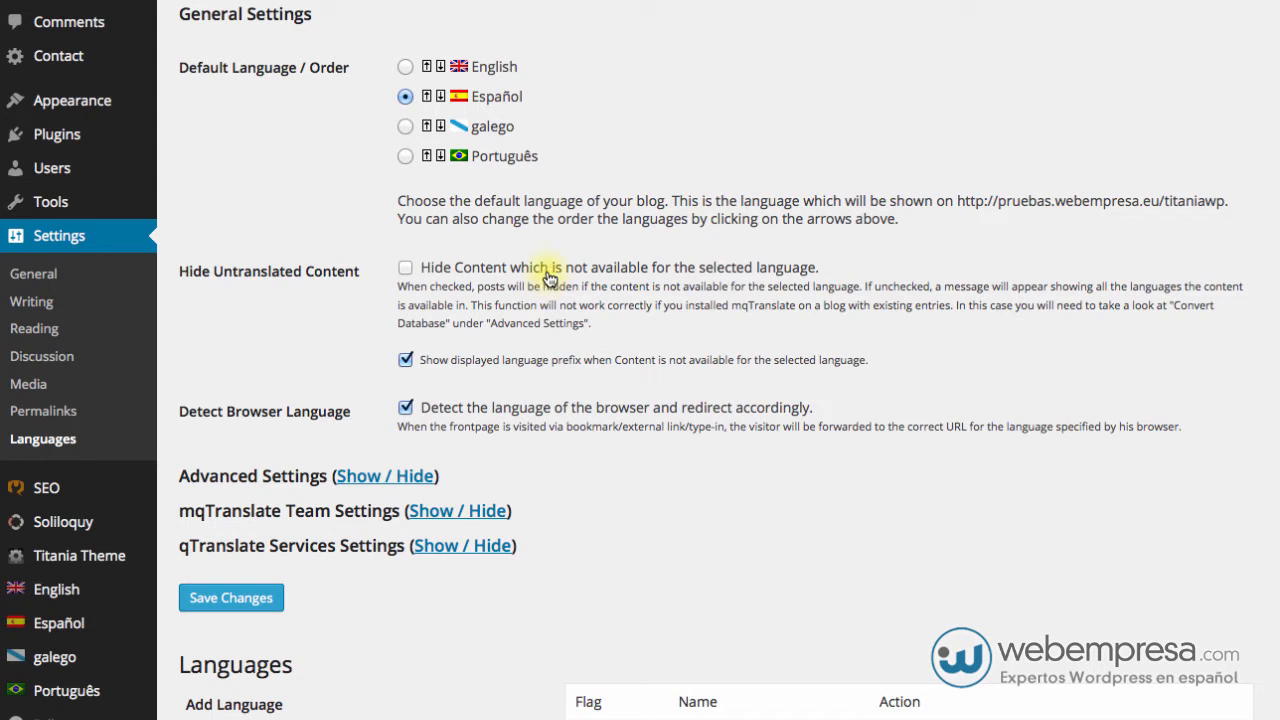
click(546, 268)
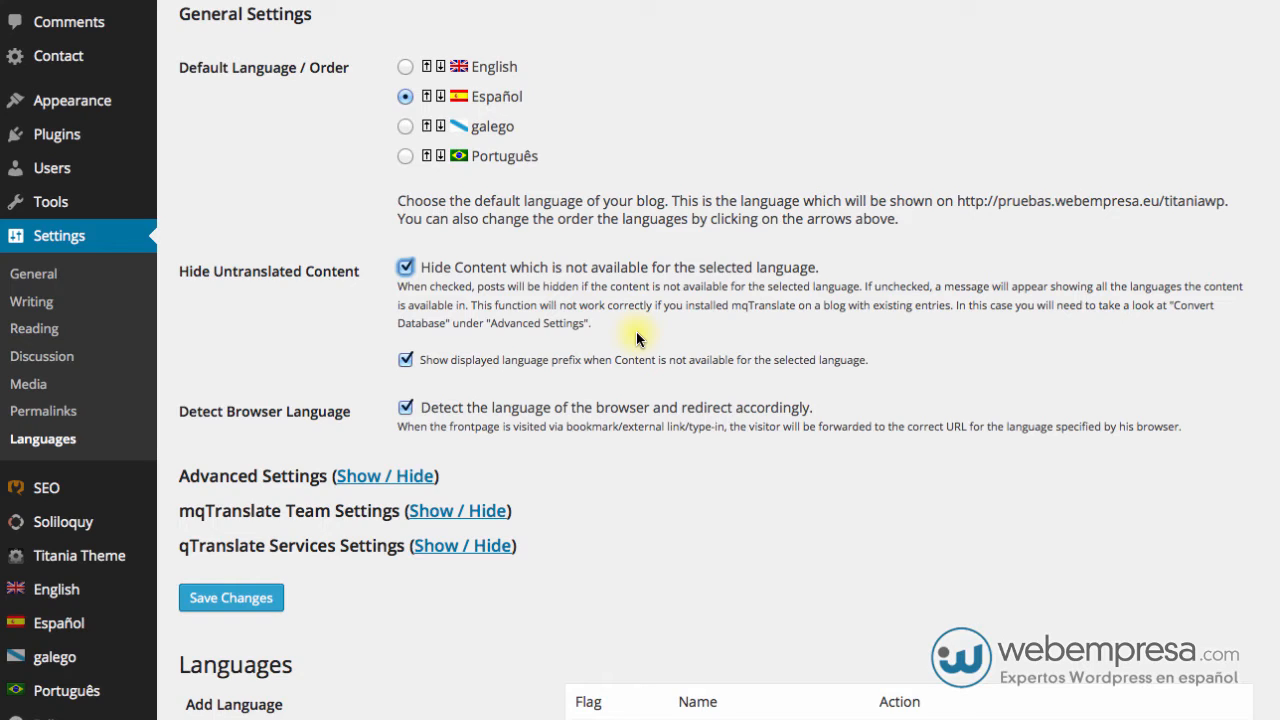
Expand the Advanced Settings and examine the URL Modification Mode options
click(371, 474)
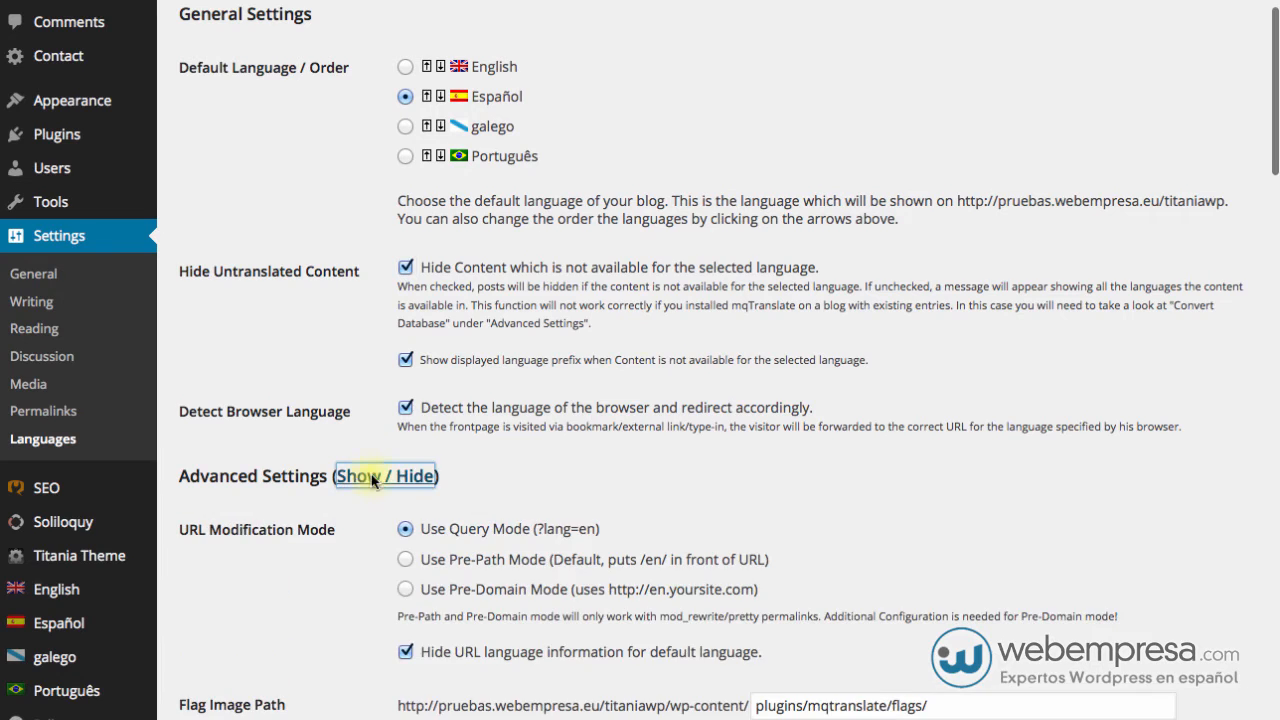
scroll(762, 429, down, 2)
scroll(762, 429, down, 2)
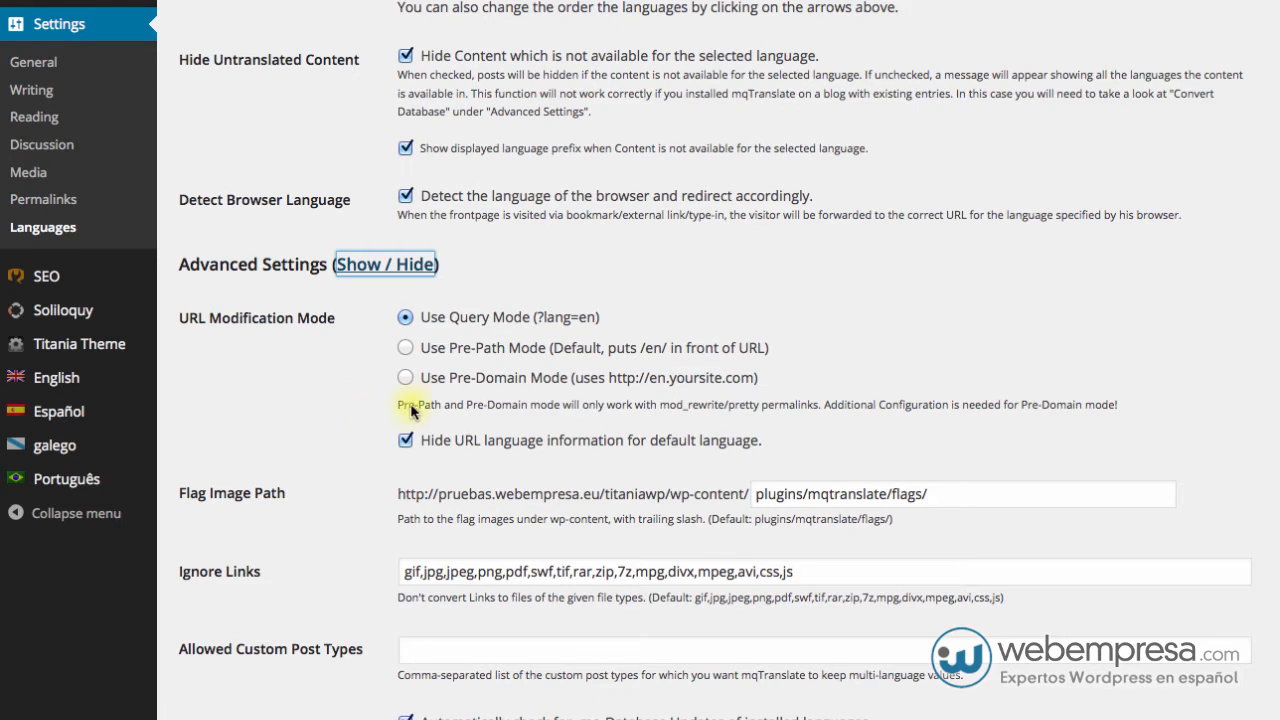
scroll(450, 385, up, 1)
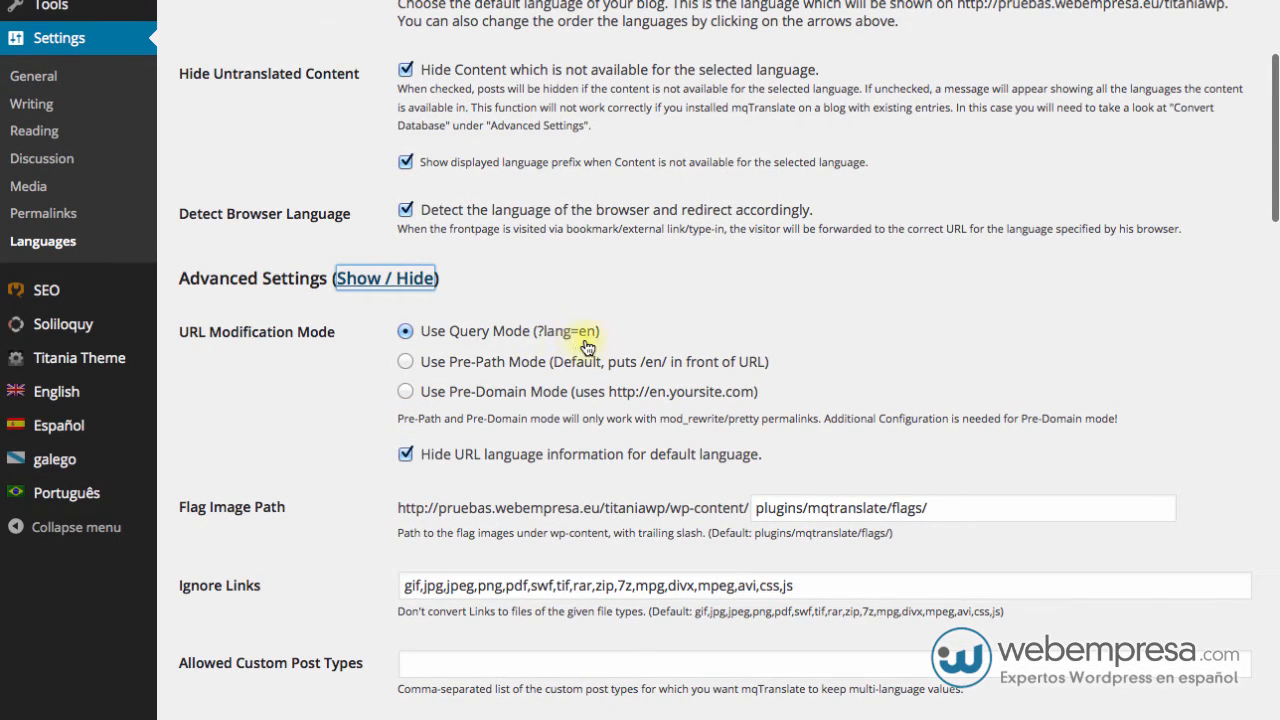
scroll(545, 350, up, 1)
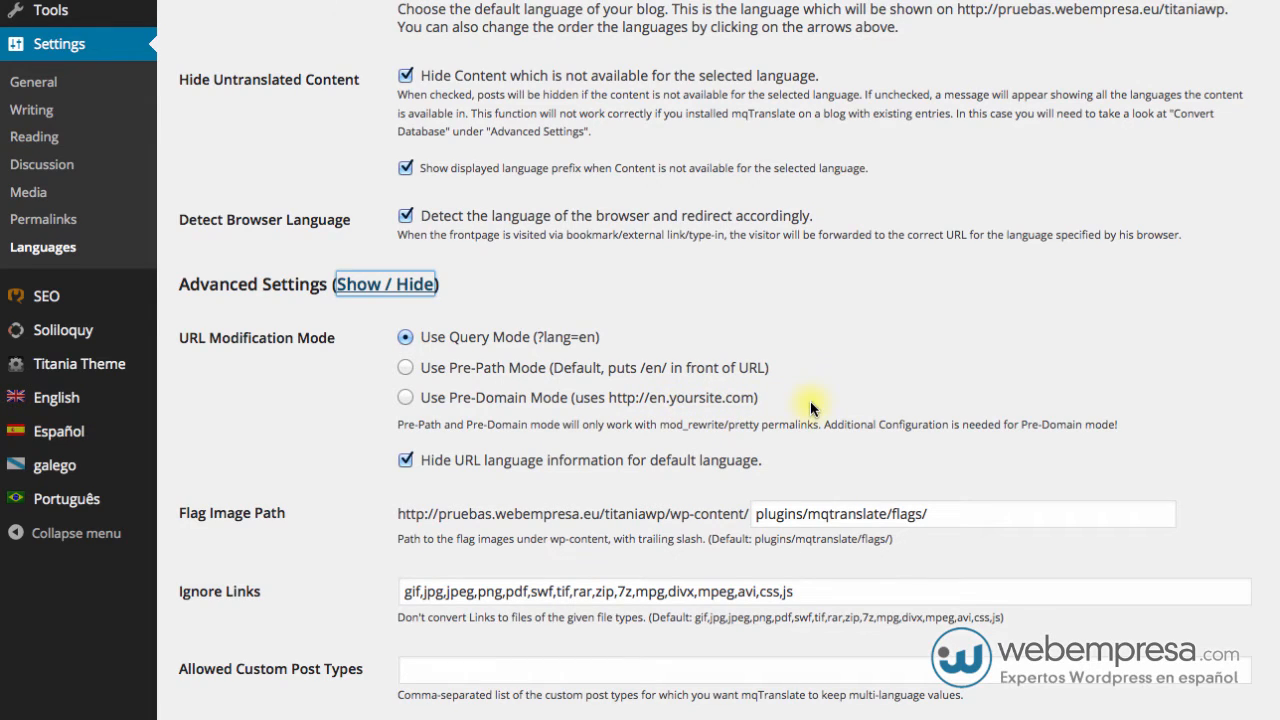
Set the URL Modification Mode to Use Pre-Path Mode, which puts /en/ in front of the URL
scroll(811, 405, down, 1)
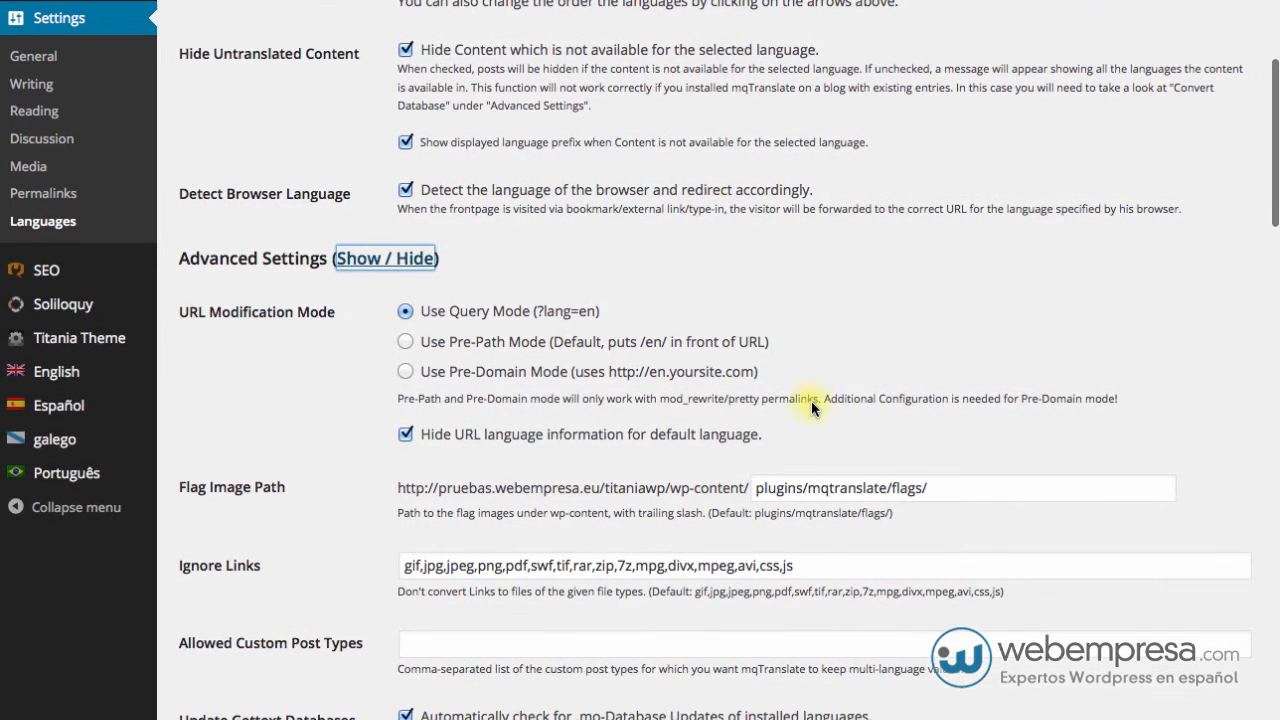
click(406, 343)
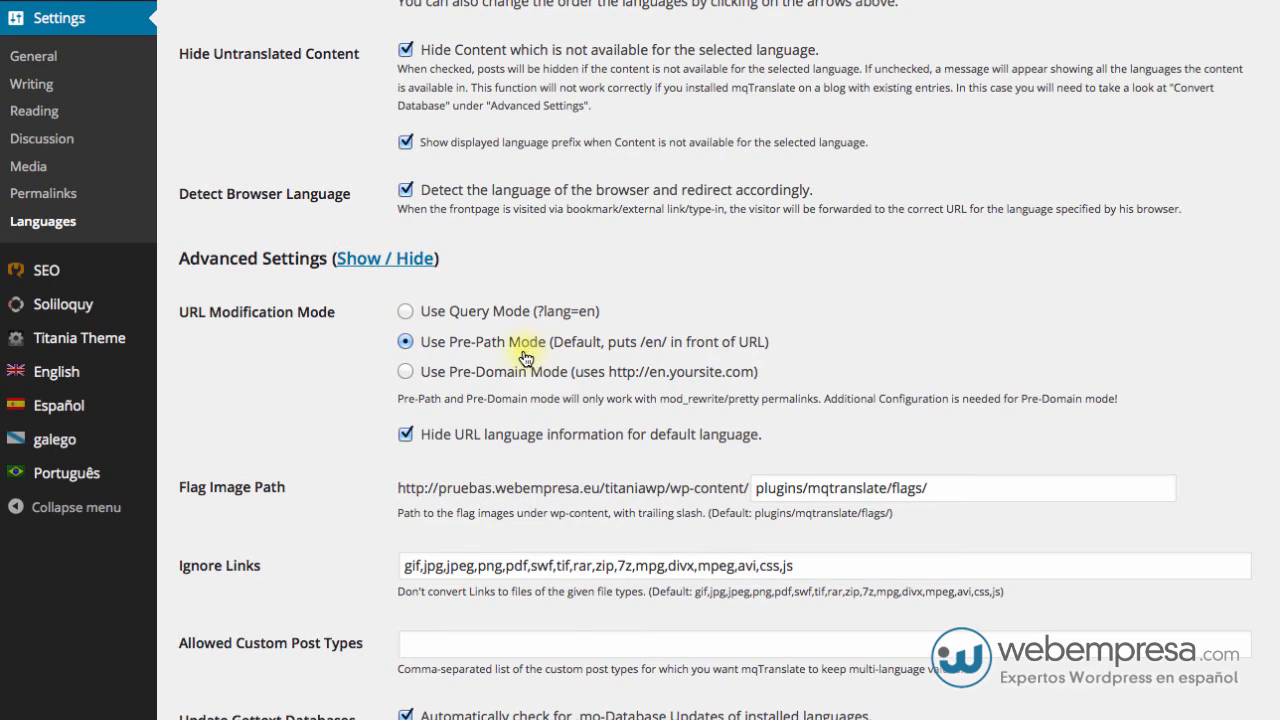
Review the remaining advanced settings, from Flag Image Path and Ignore Links through Date / Time Conversion, Reset, Convert Database, Settings Migration and Debugging Information
scroll(794, 350, down, 3)
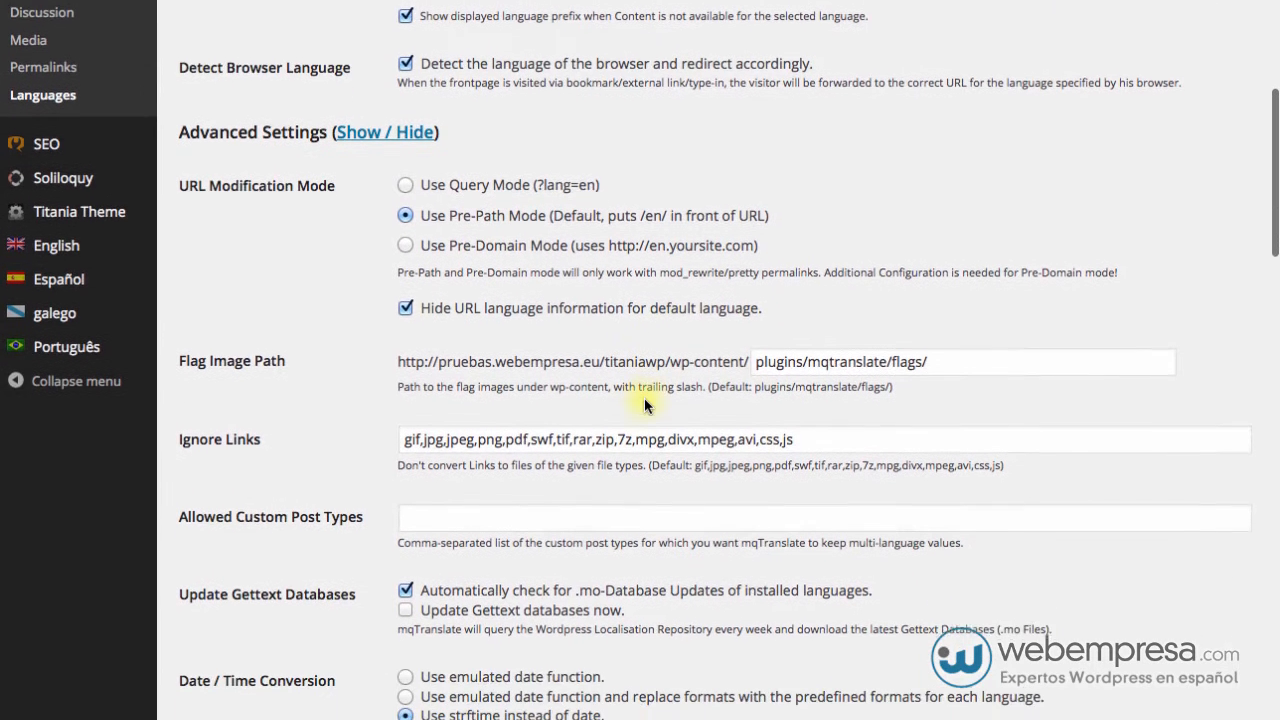
scroll(639, 394, down, 1)
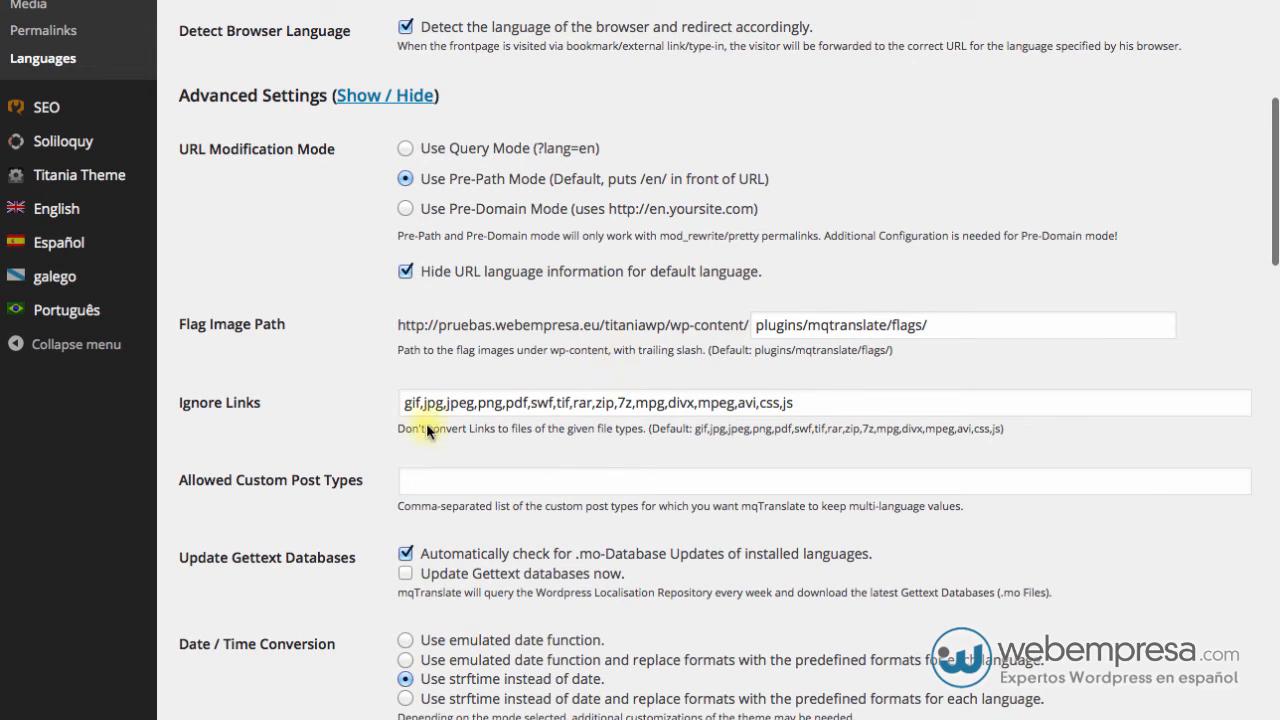
scroll(358, 424, down, 1)
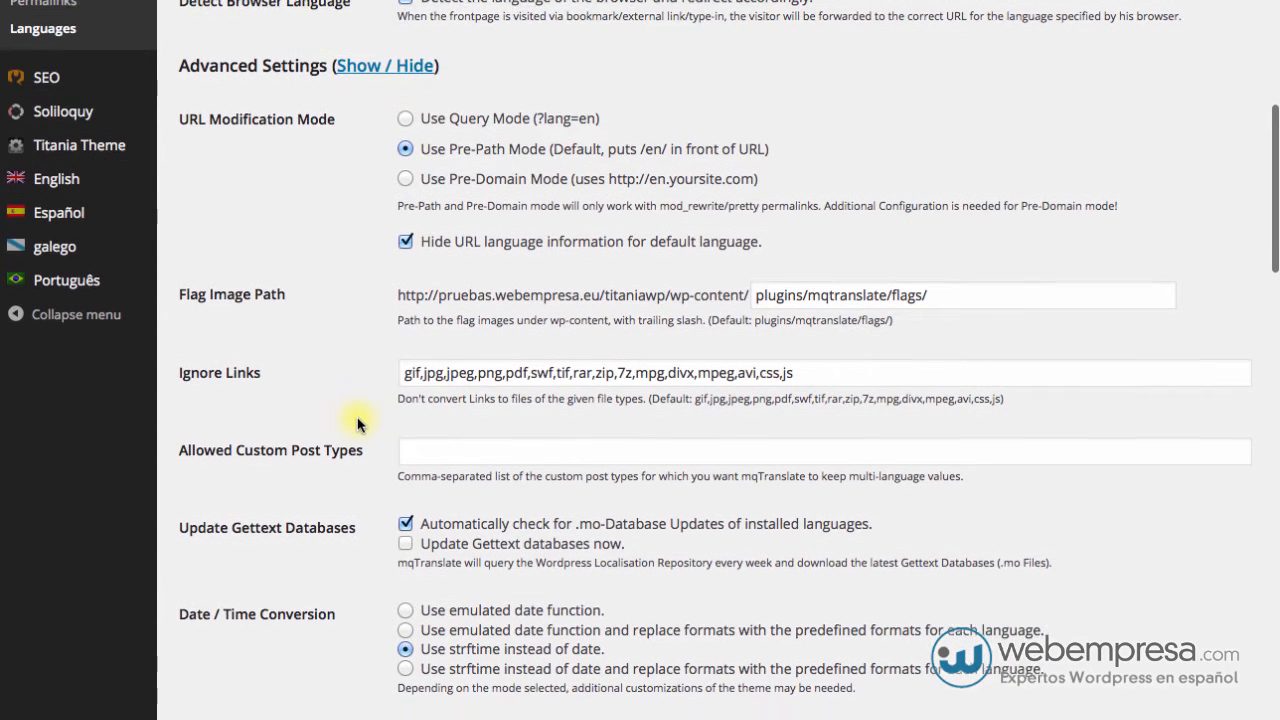
scroll(720, 400, down, 1)
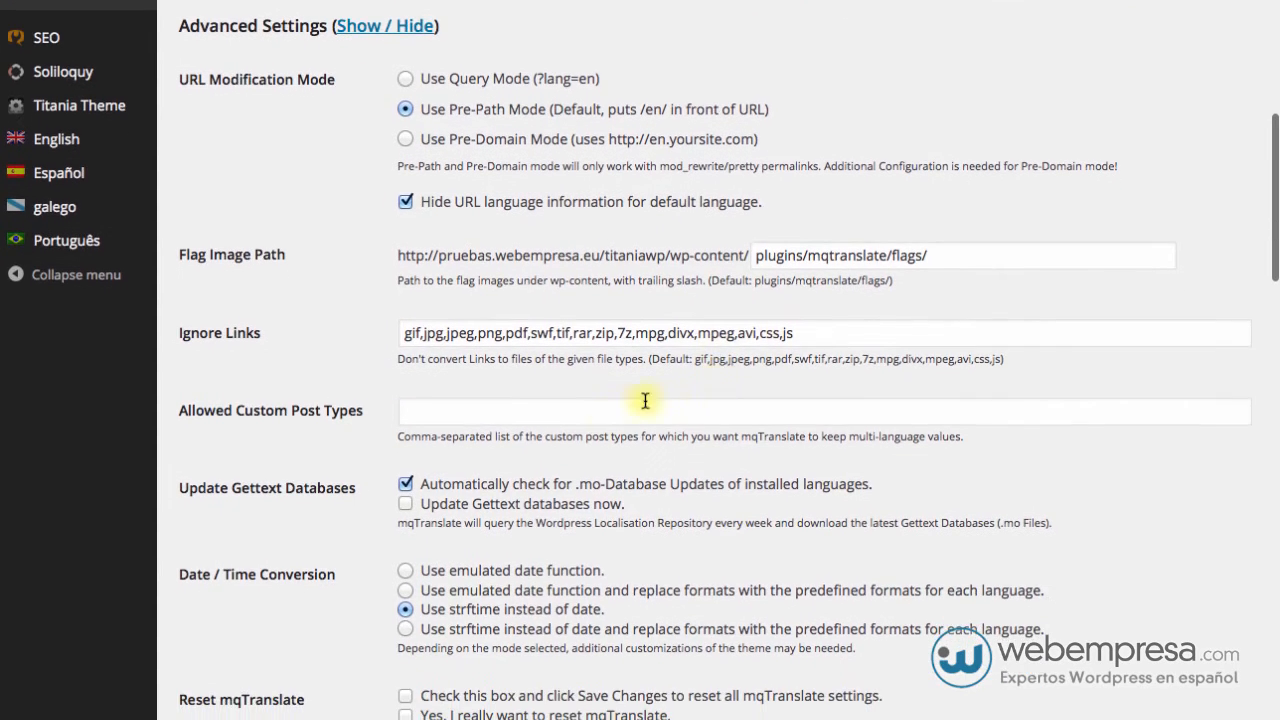
scroll(642, 390, down, 3)
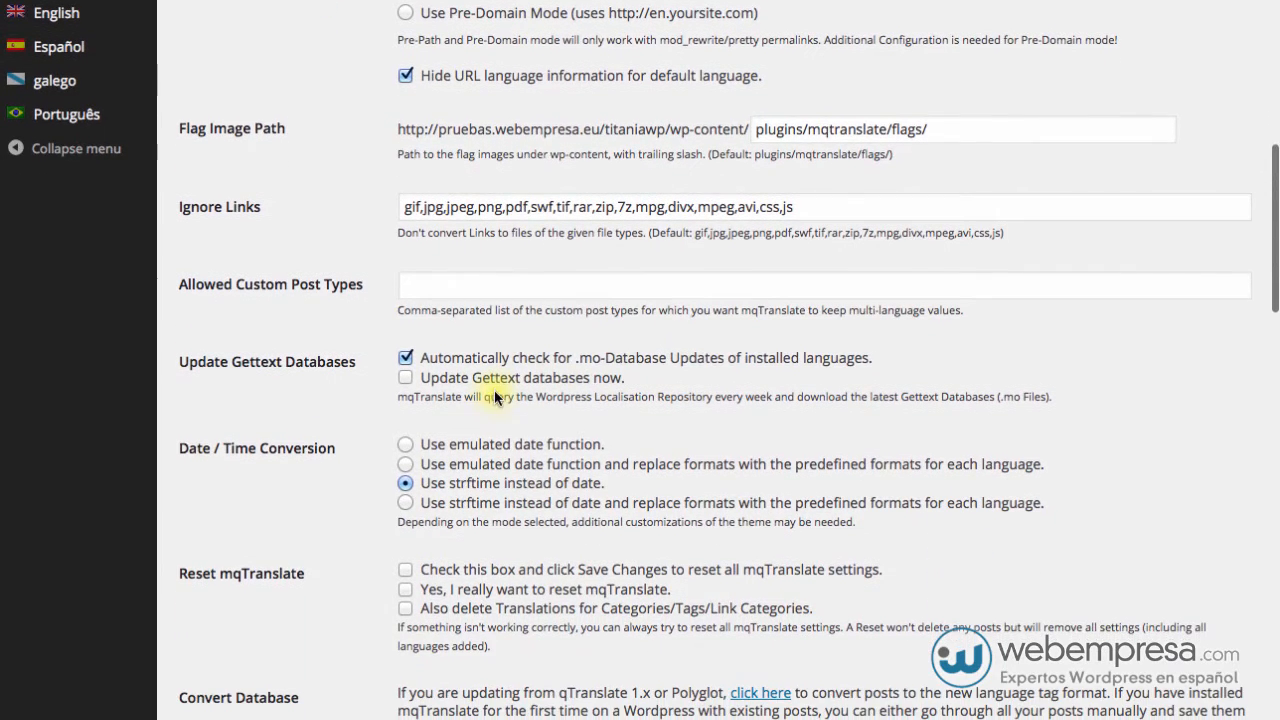
scroll(500, 395, down, 2)
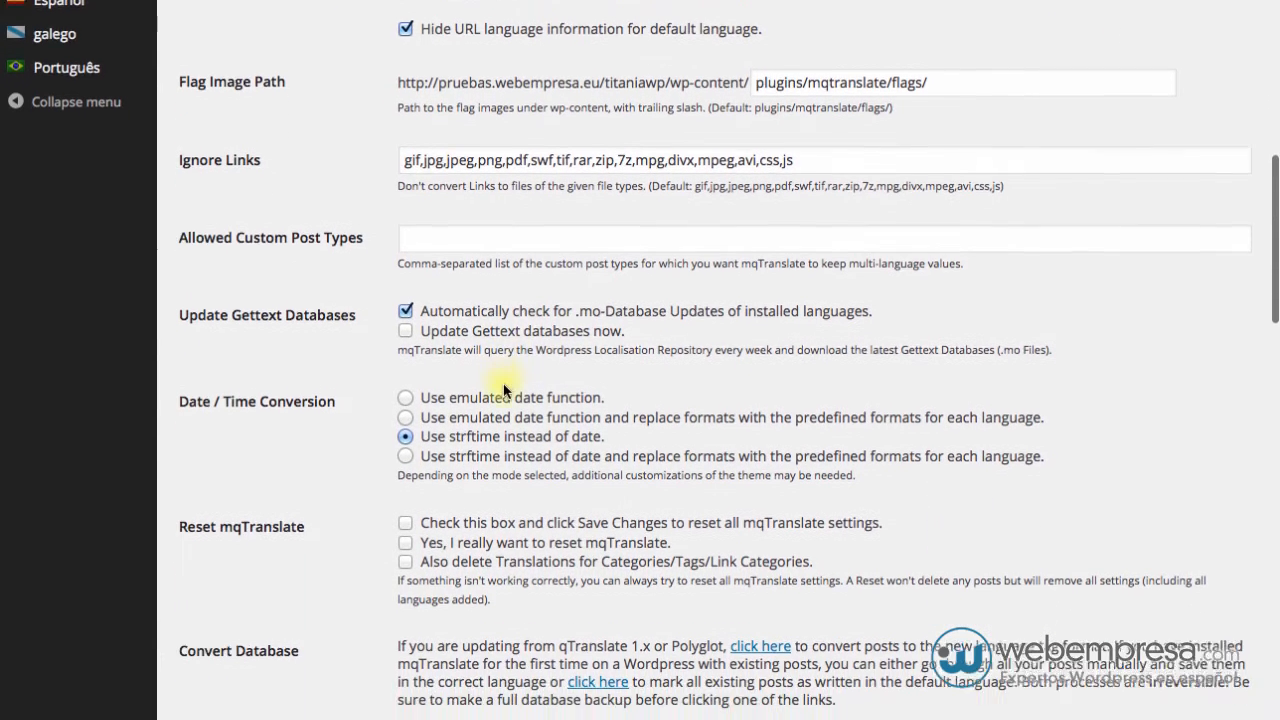
scroll(503, 390, down, 4)
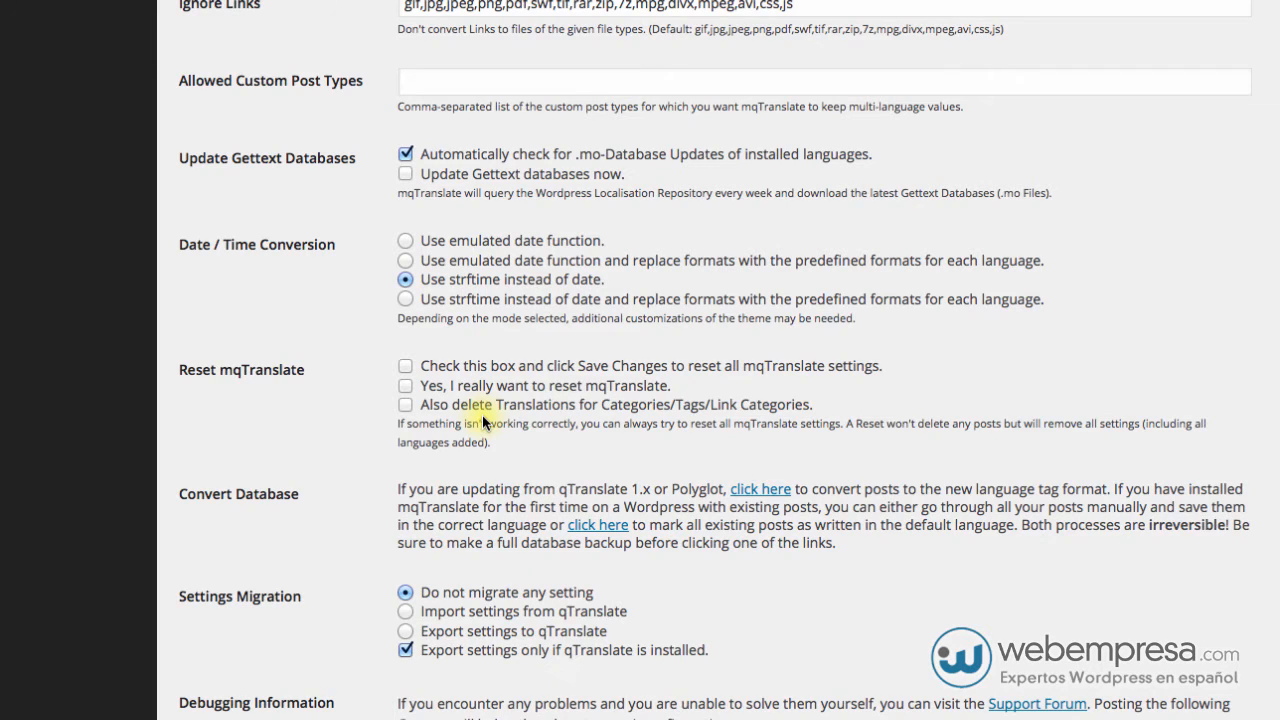
scroll(480, 410, down, 1)
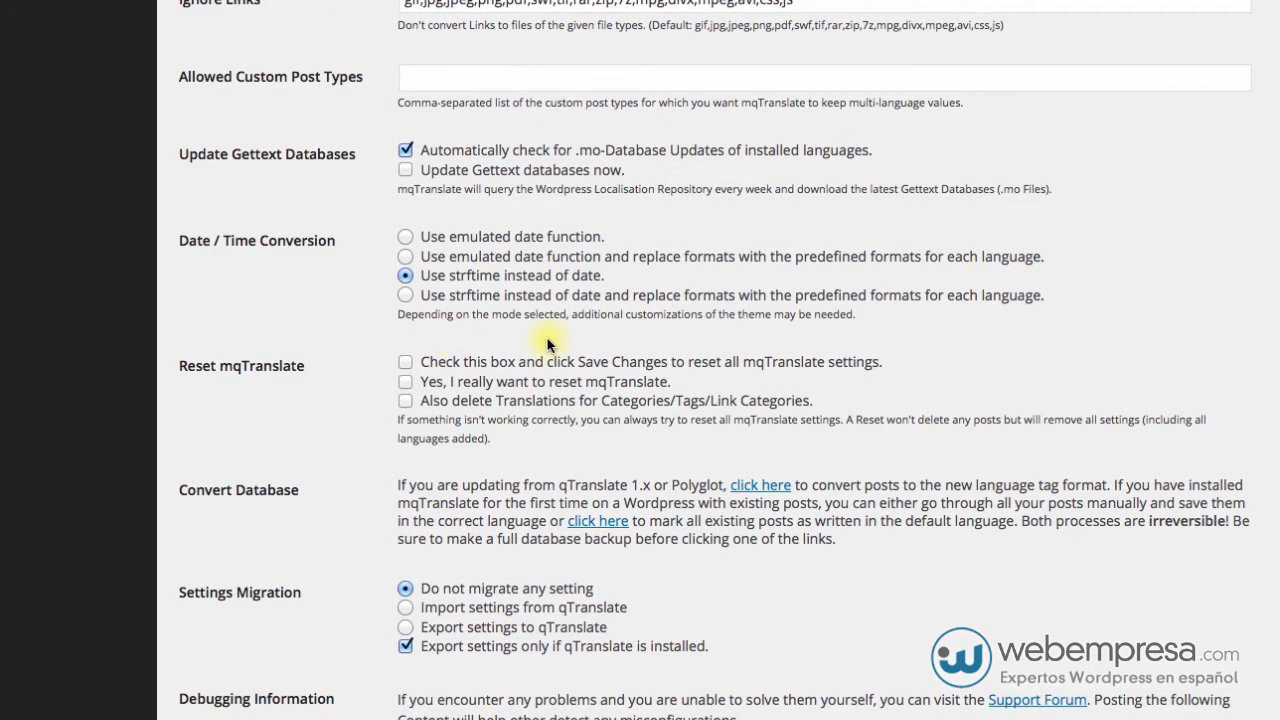
scroll(547, 345, down, 5)
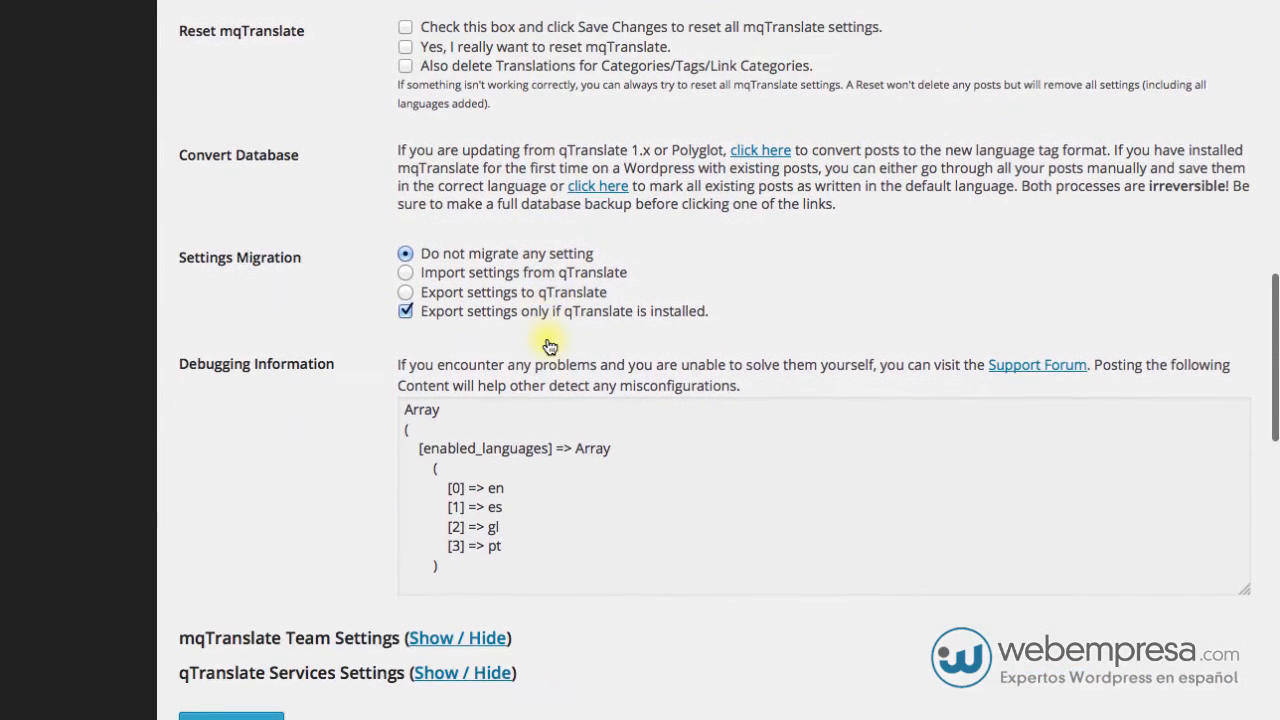
scroll(523, 506, down, 3)
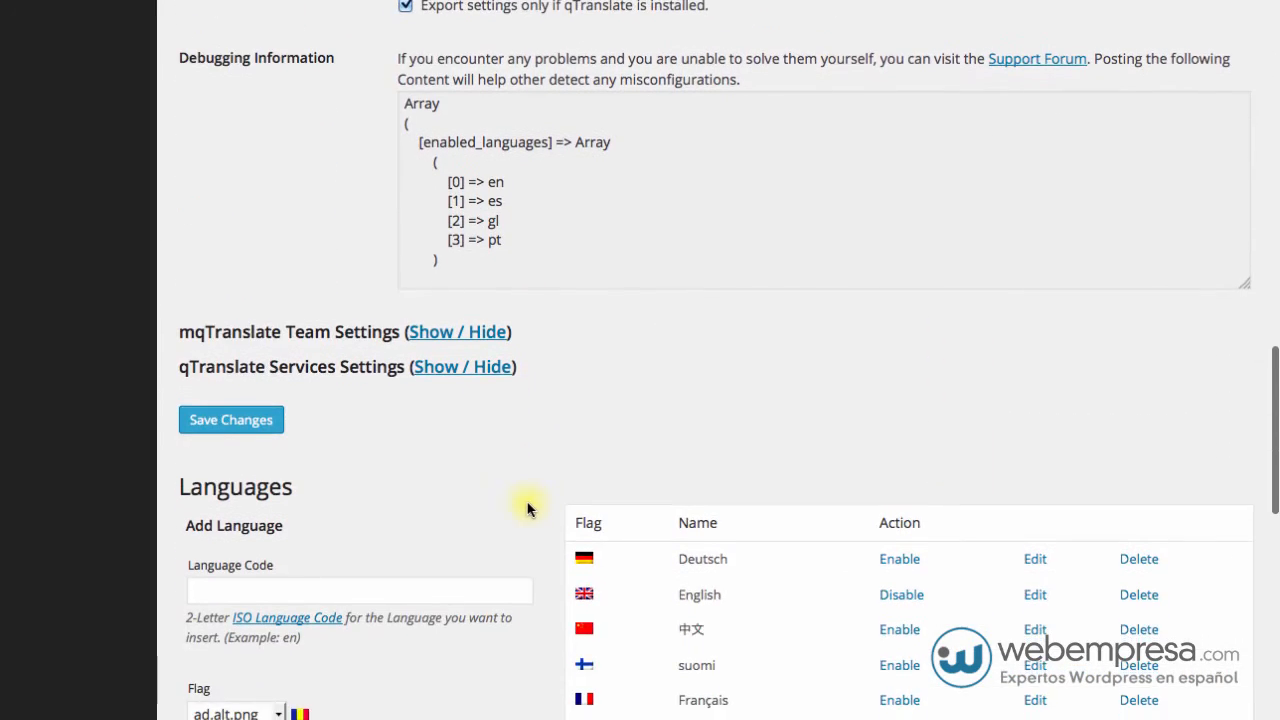
scroll(363, 479, down, 1)
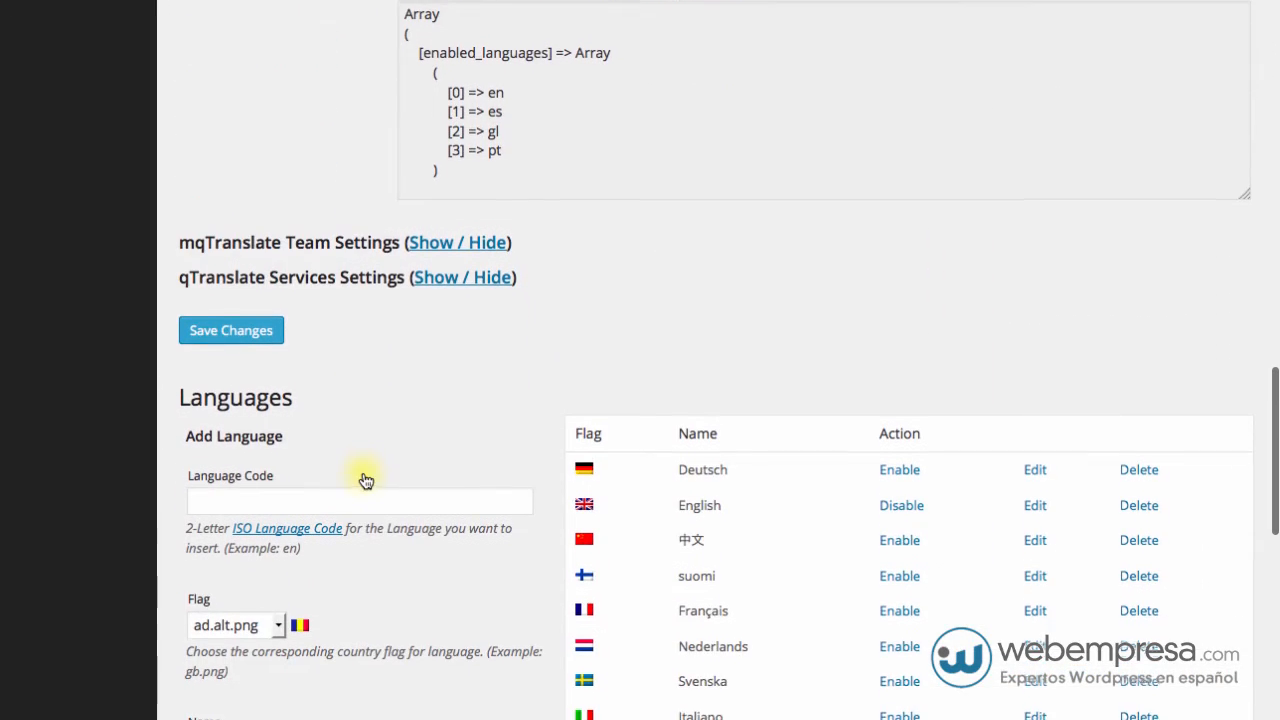
Expand the mqTranslate Team Settings and the qTranslate Services Settings and examine their options
click(449, 258)
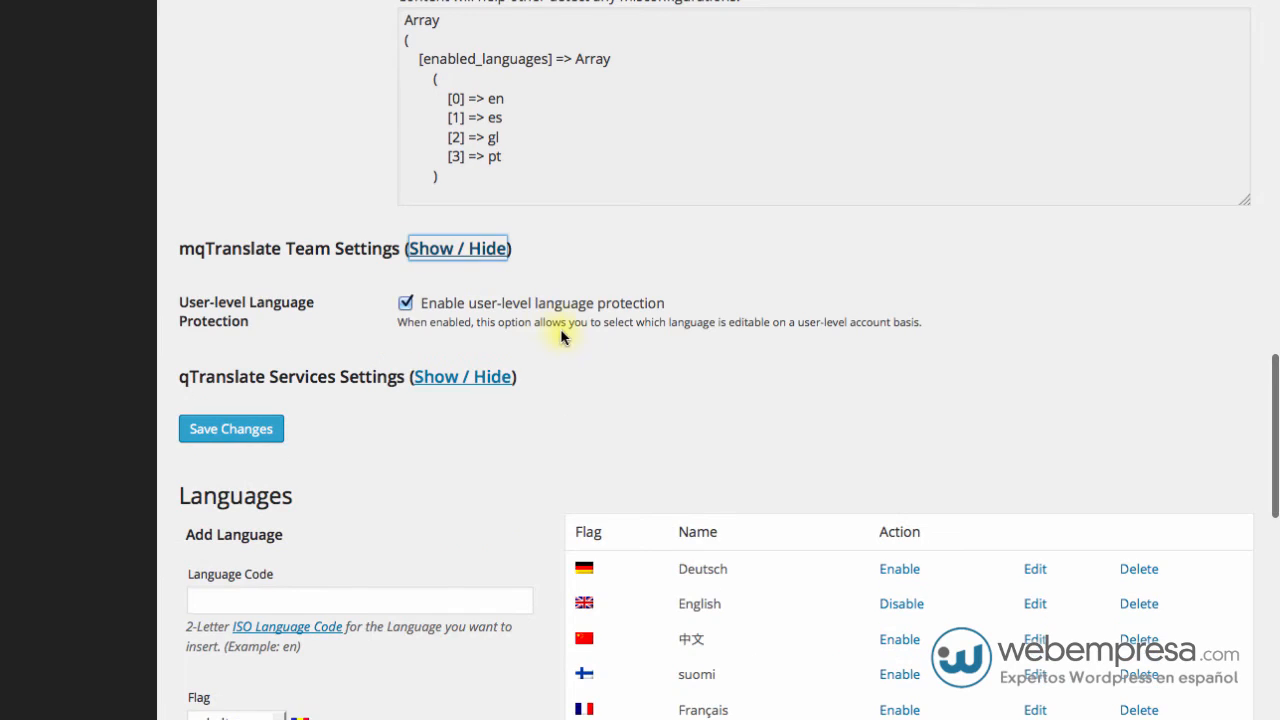
click(432, 378)
scroll(563, 385, down, 1)
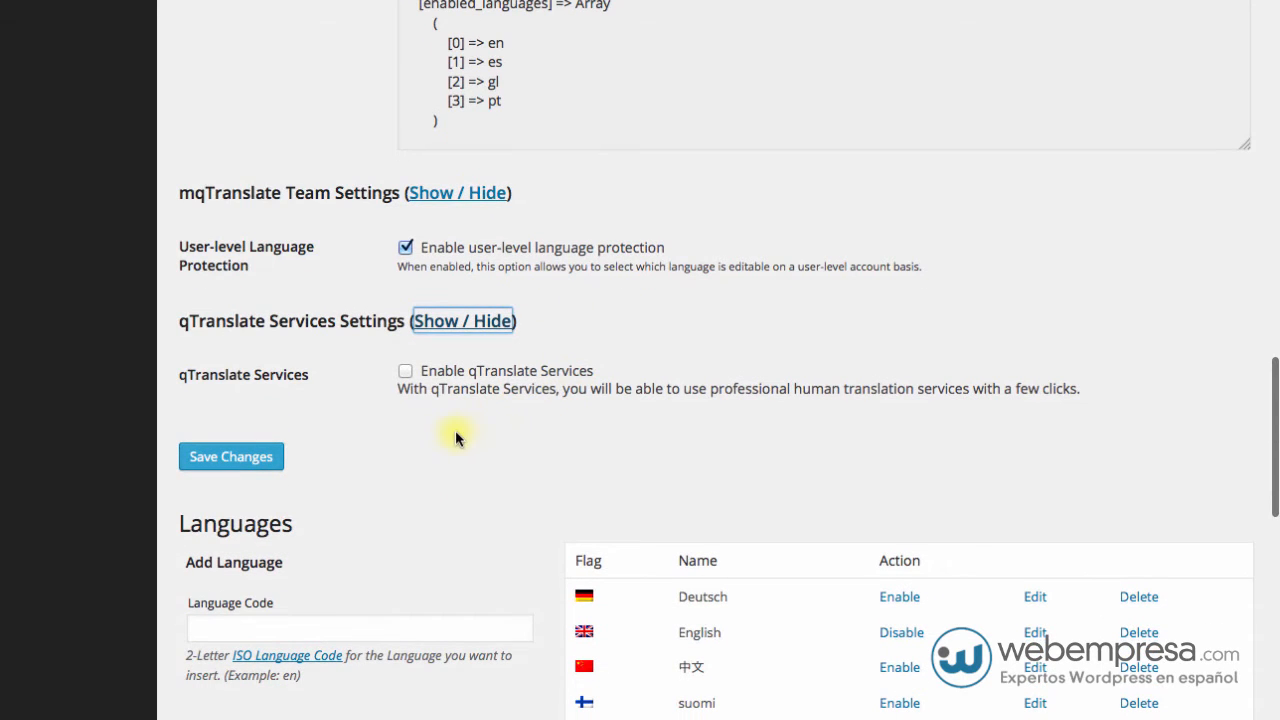
scroll(413, 407, up, 1)
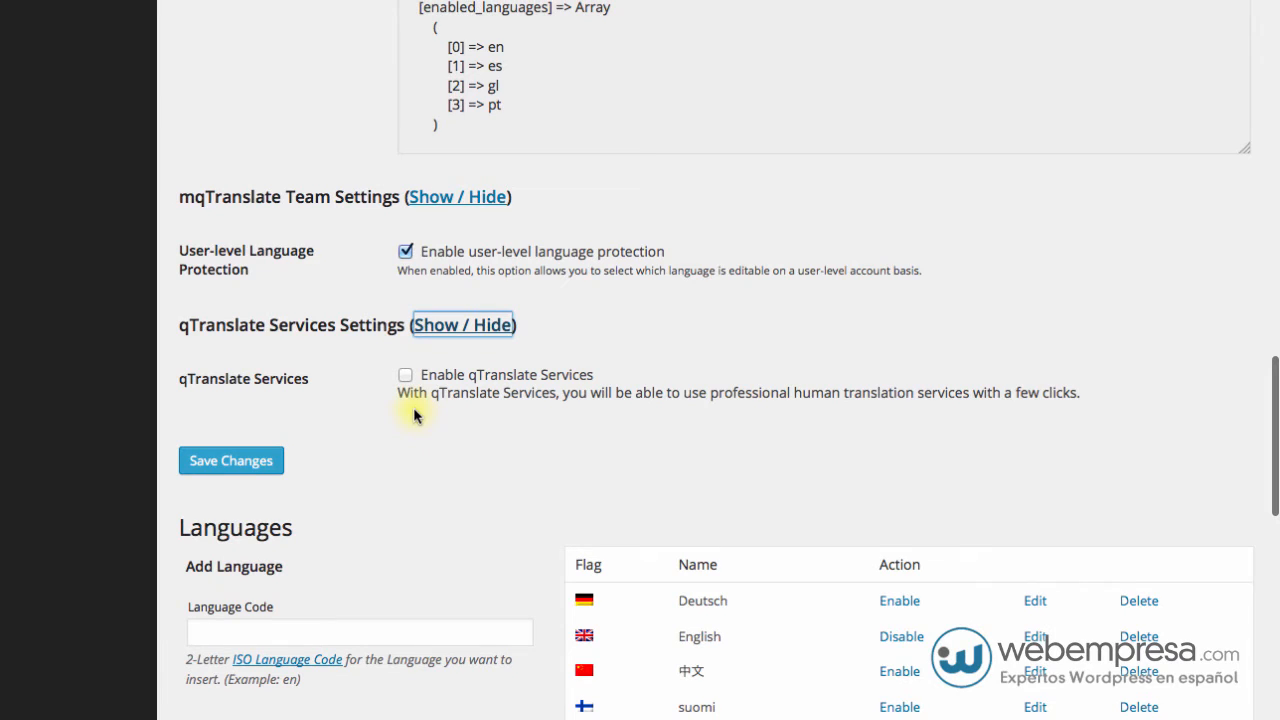
scroll(476, 415, up, 1)
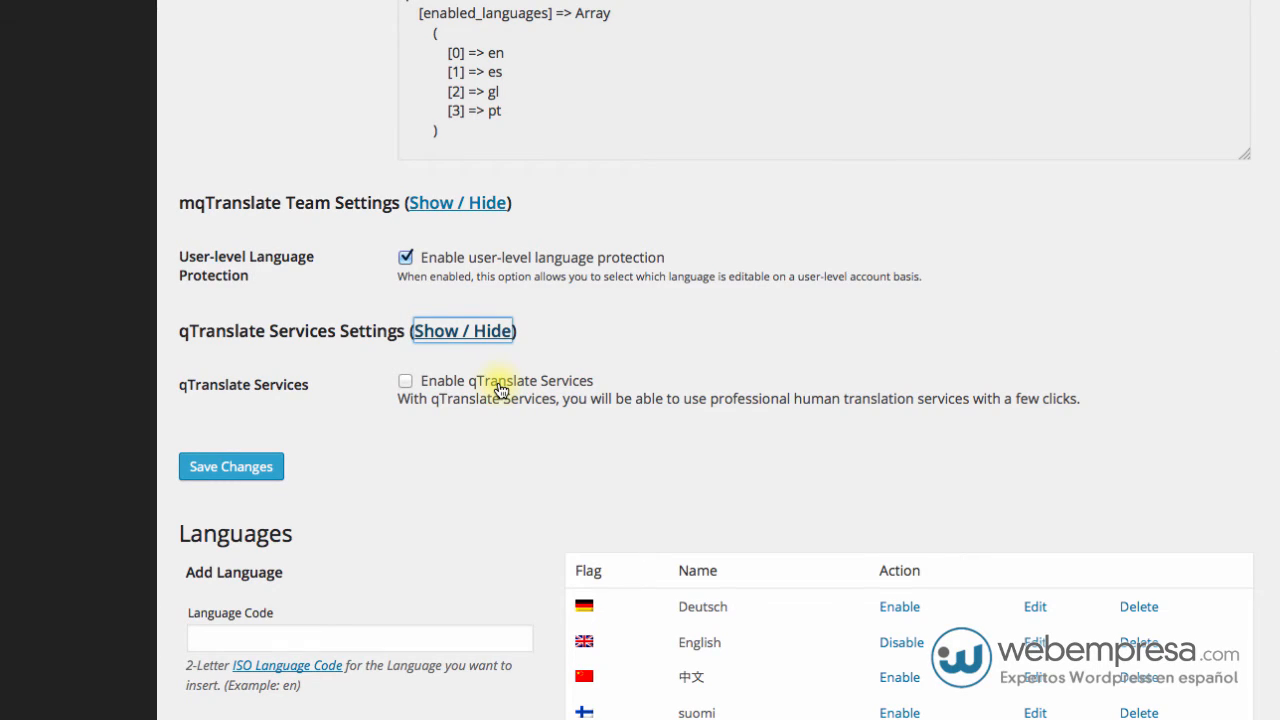
scroll(500, 390, up, 1)
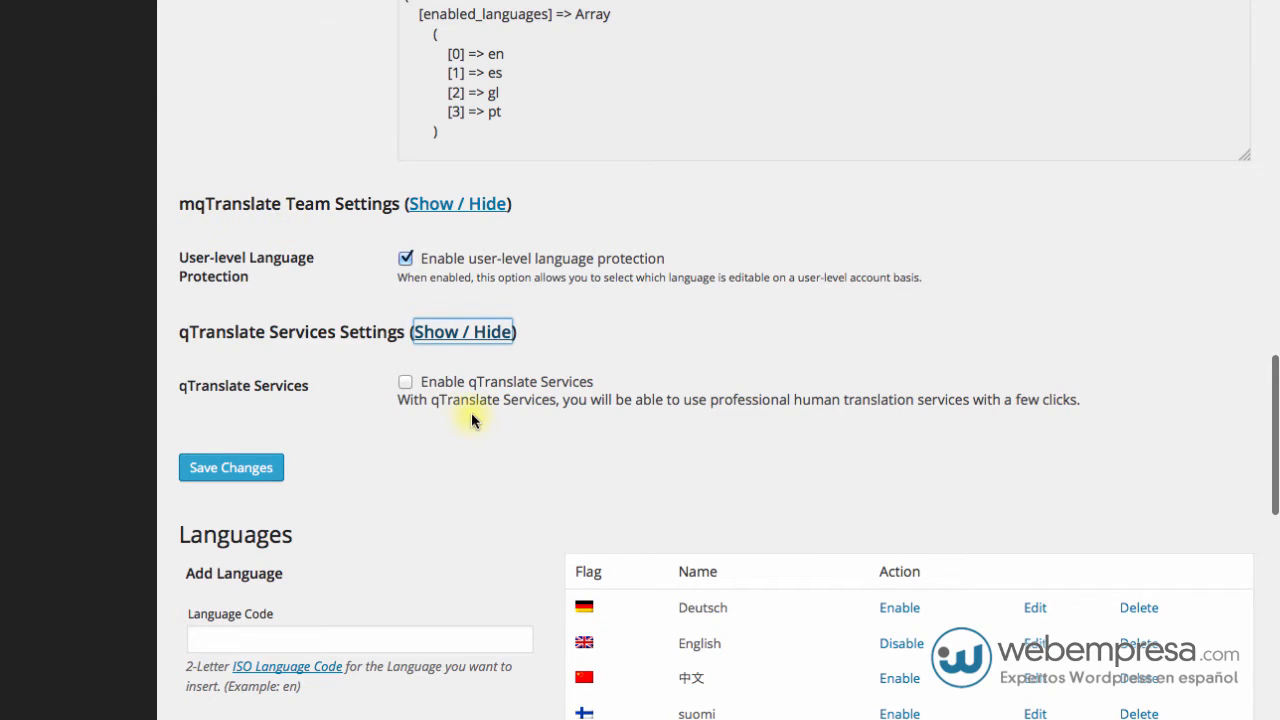
Enable qTranslate Services, check the configuration page over and save the changes
click(405, 381)
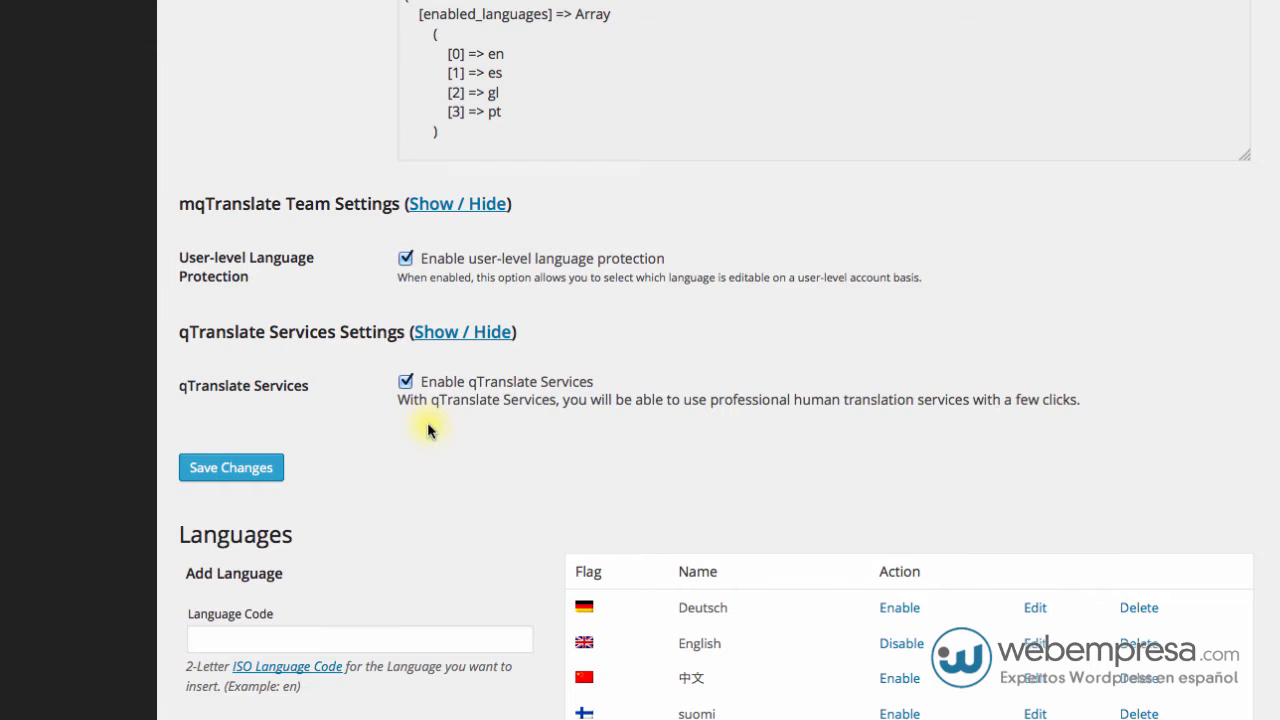
scroll(476, 438, down, 10)
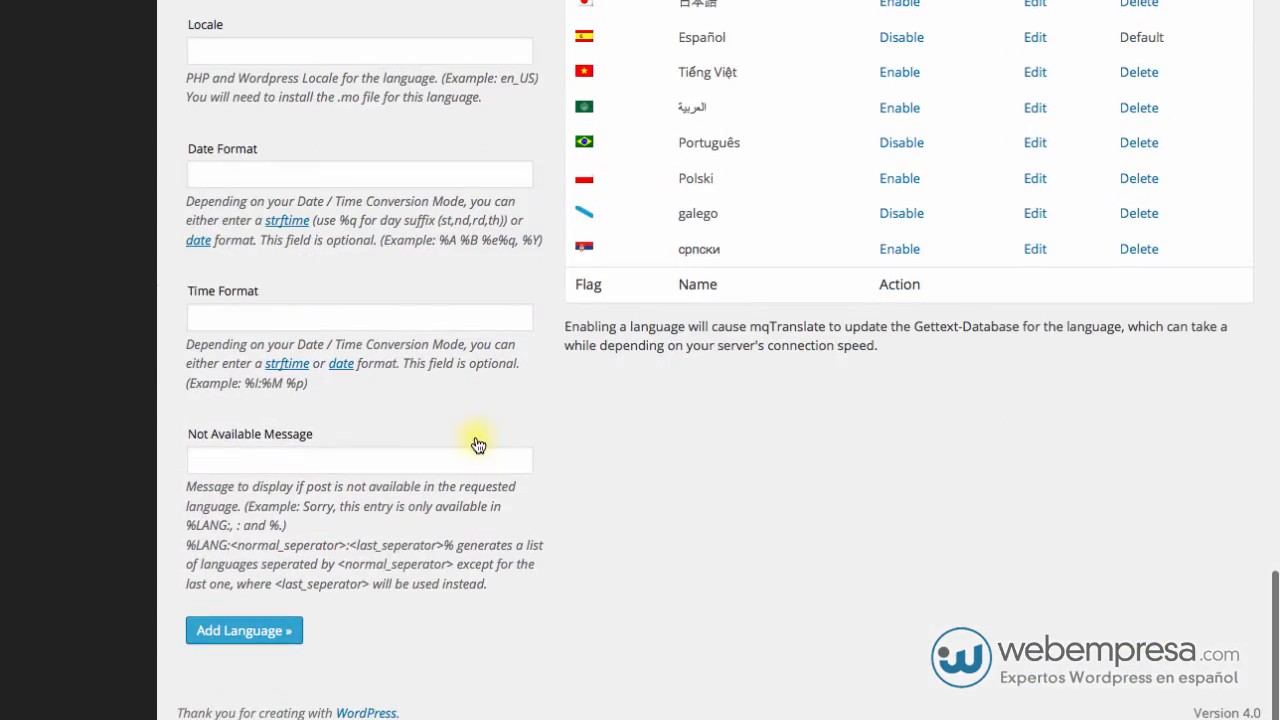
scroll(477, 445, up, 10)
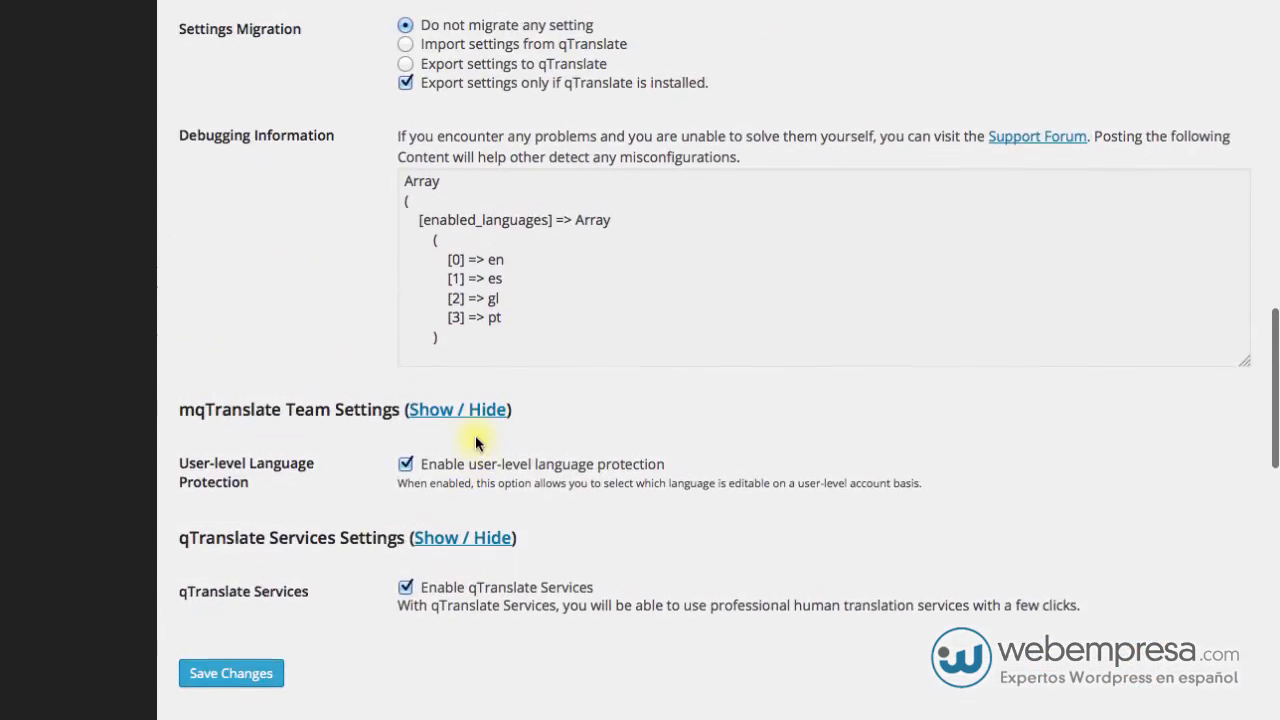
scroll(476, 442, up, 12)
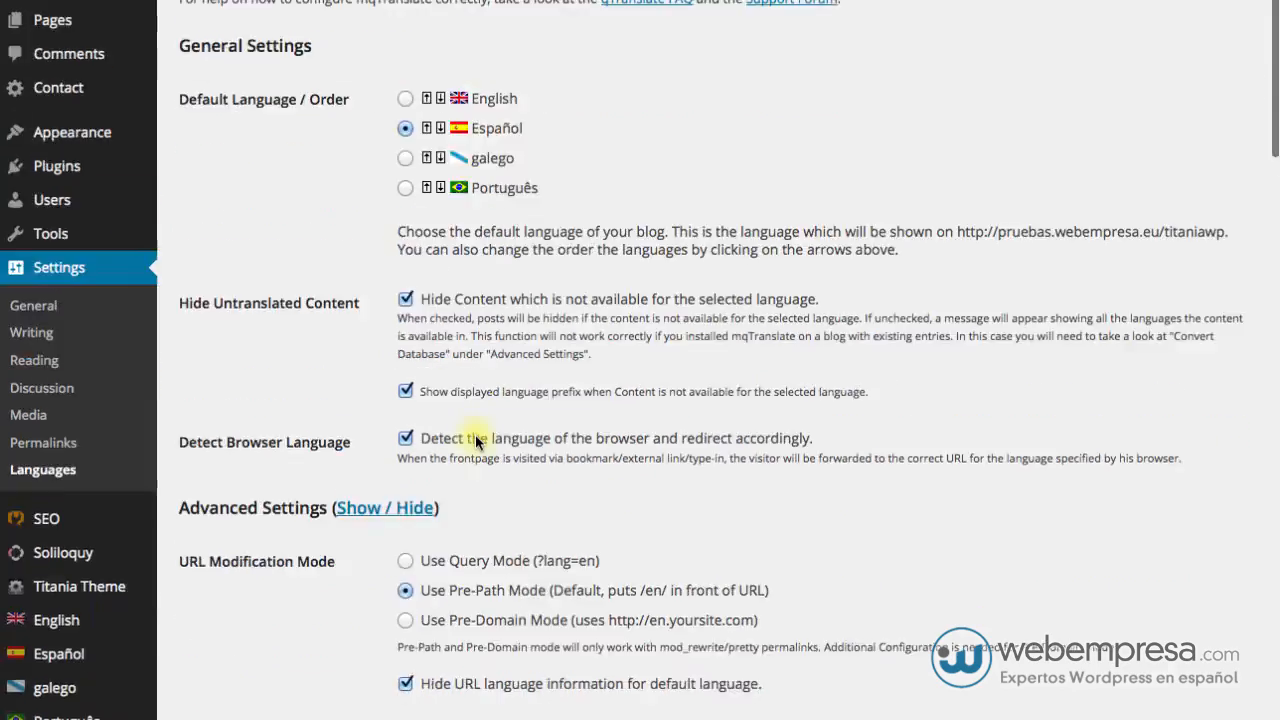
scroll(475, 438, down, 15)
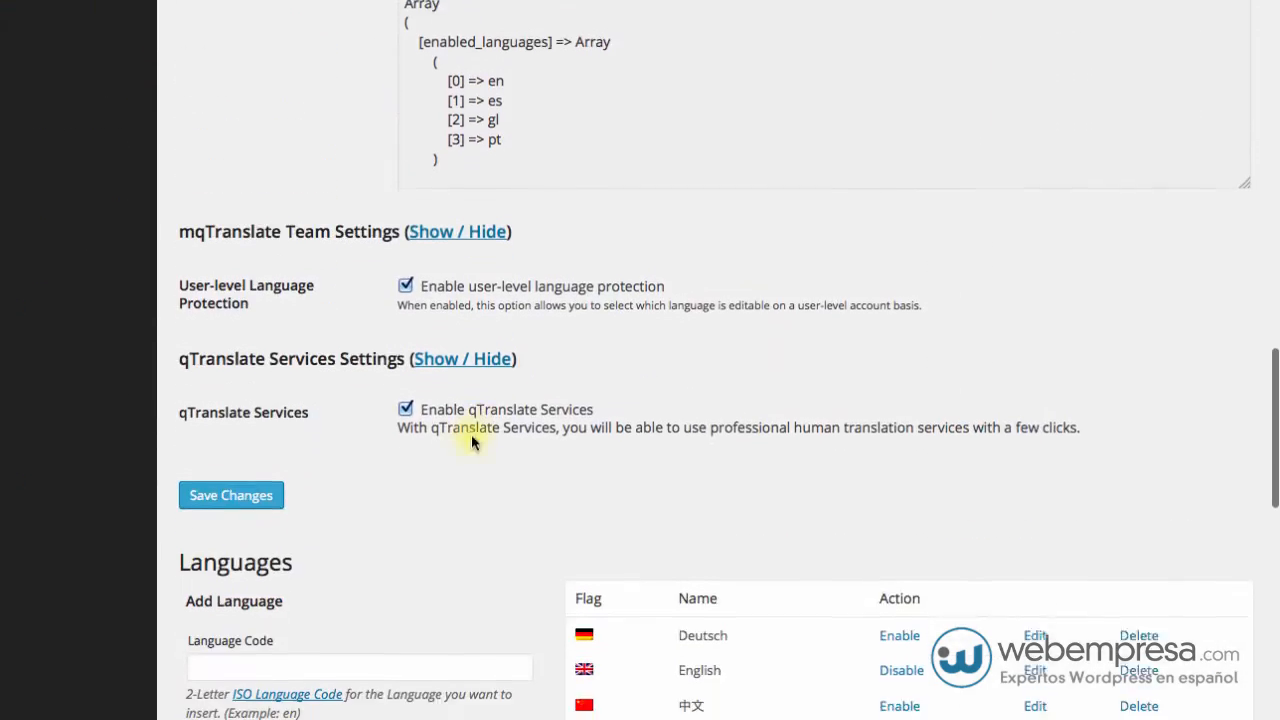
scroll(471, 434, down, 1)
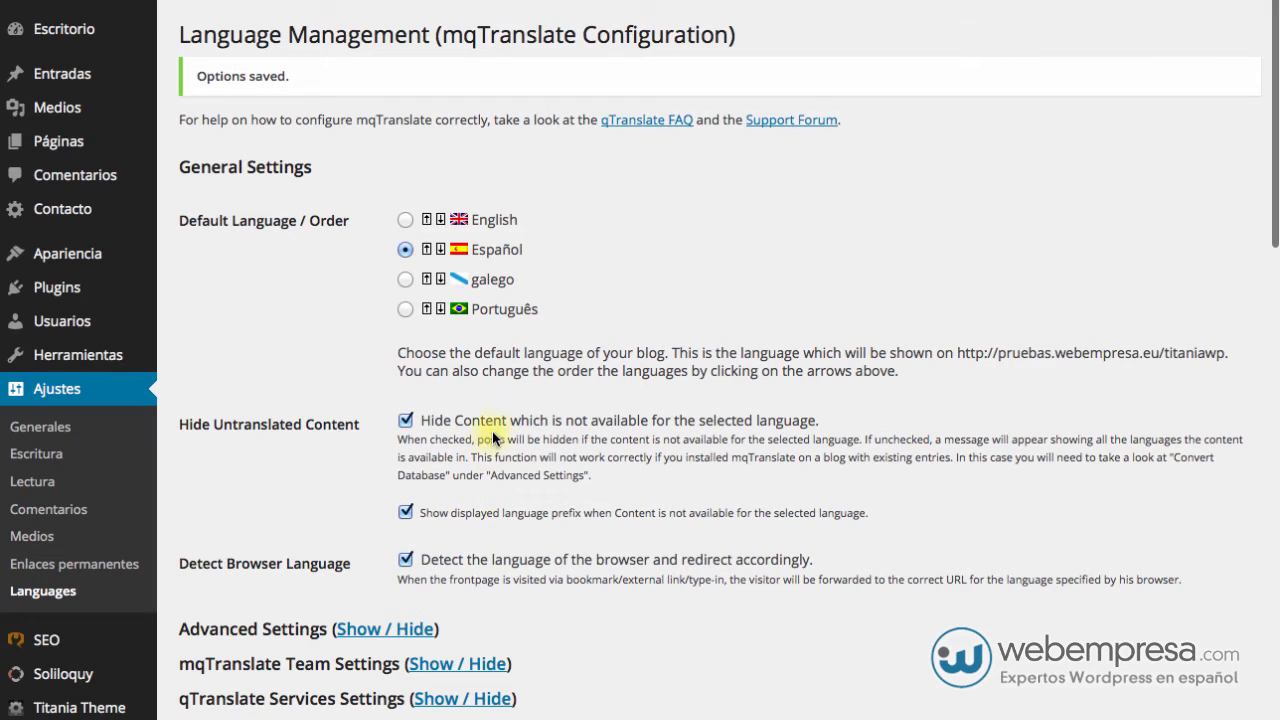
scroll(709, 251, down, 5)
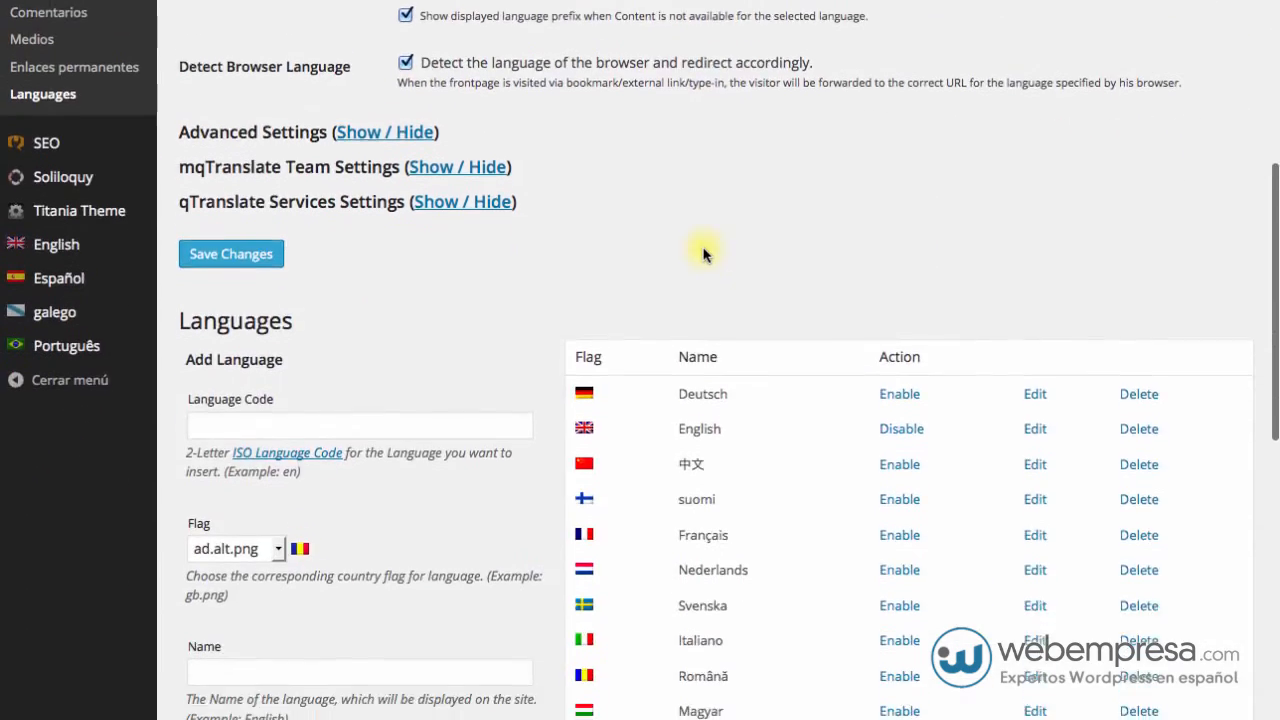
scroll(703, 252, up, 5)
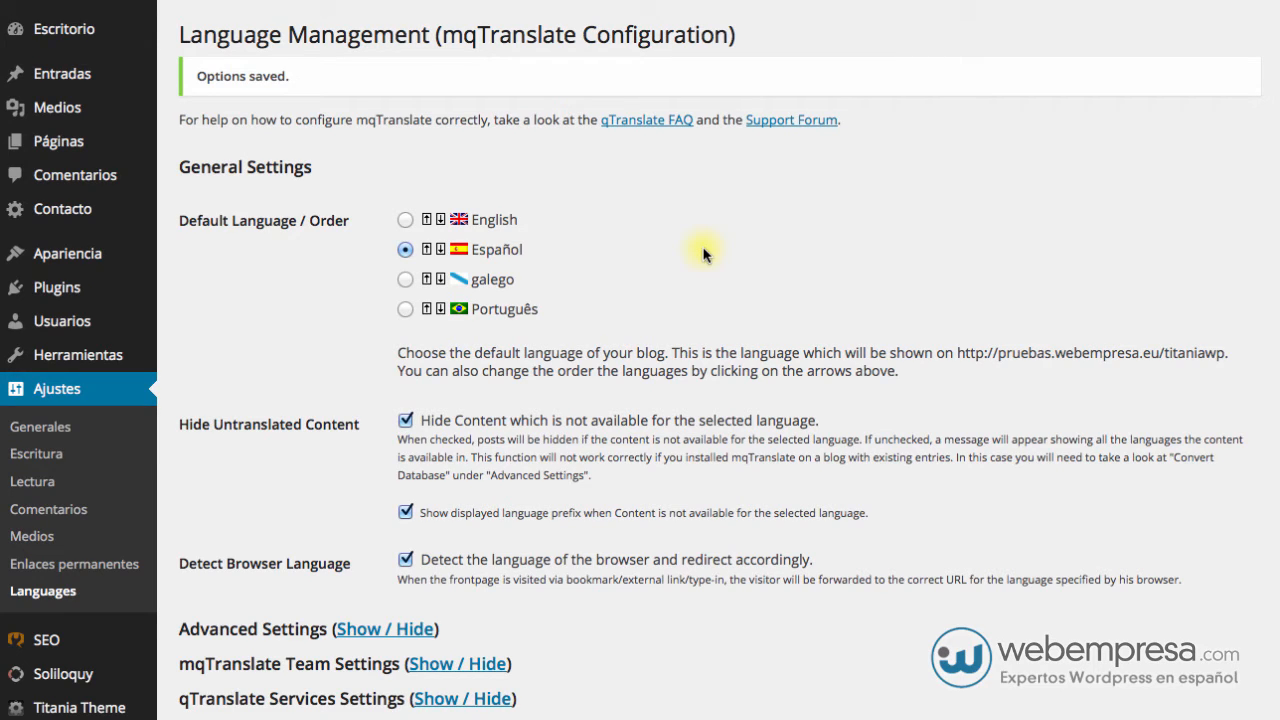
Open the list of all posts and check the Languages column for each post
mouse_move(45, 74)
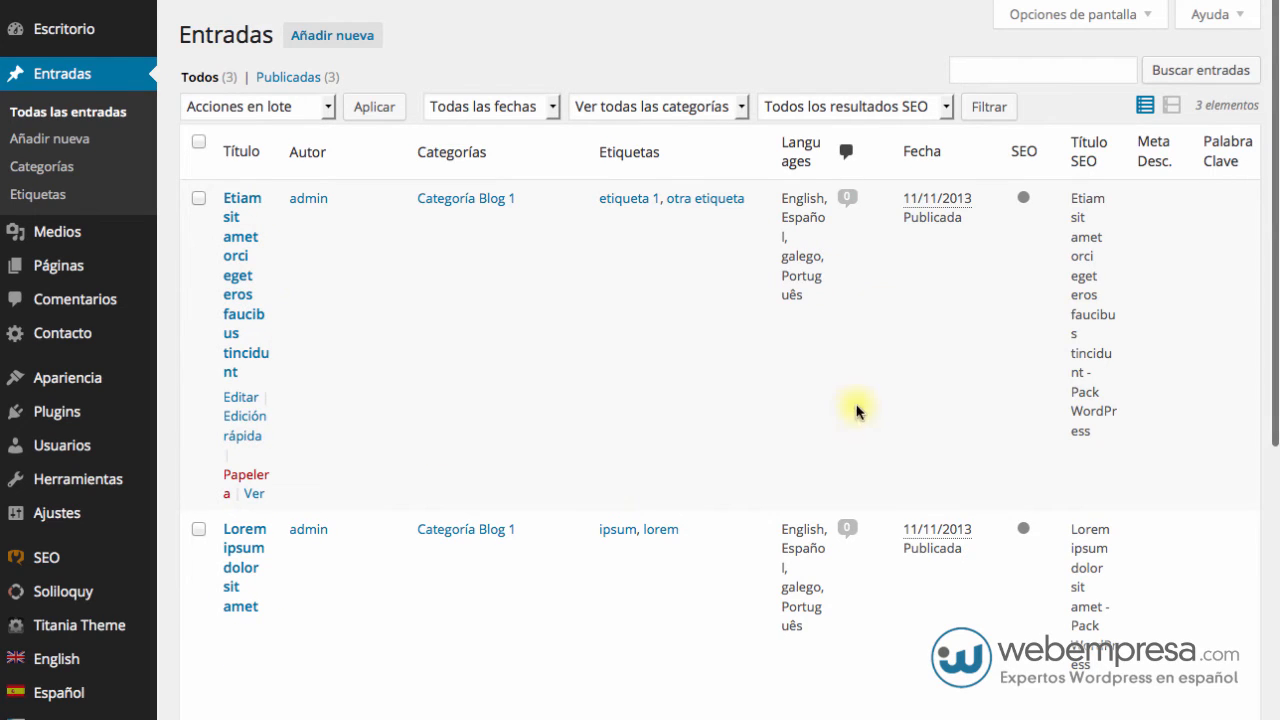
scroll(800, 205, down, 1)
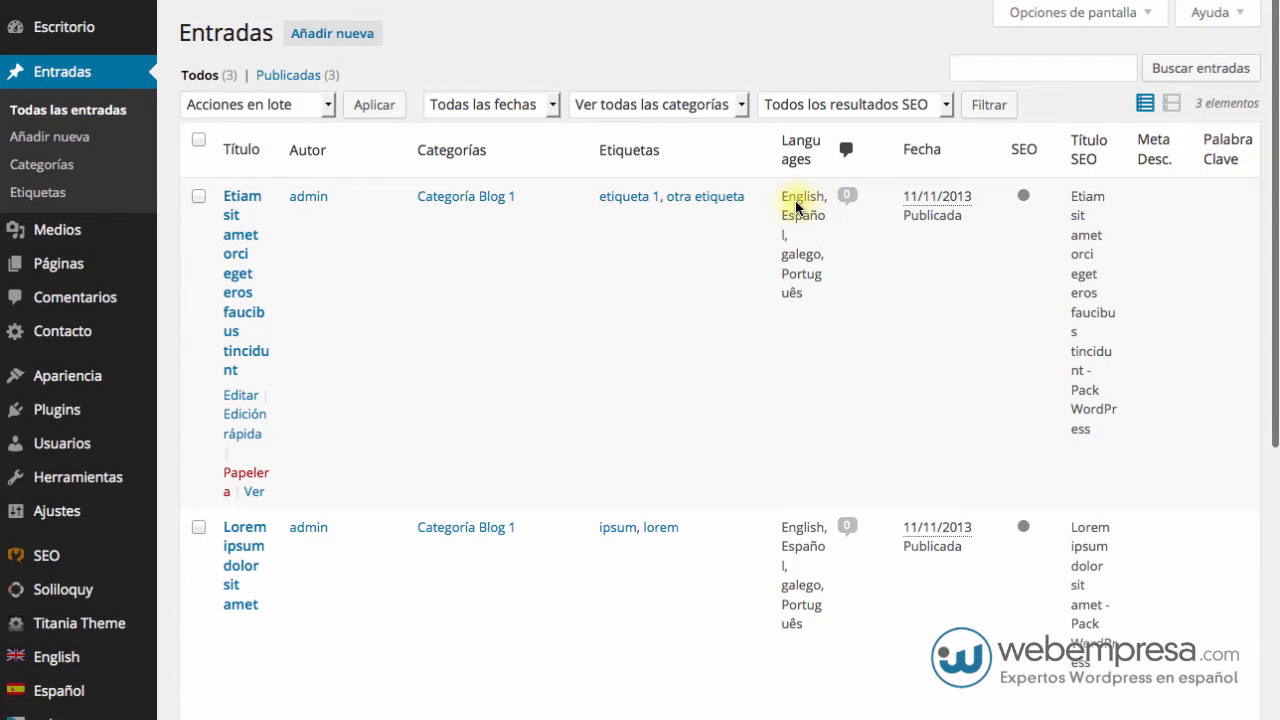
scroll(795, 205, up, 1)
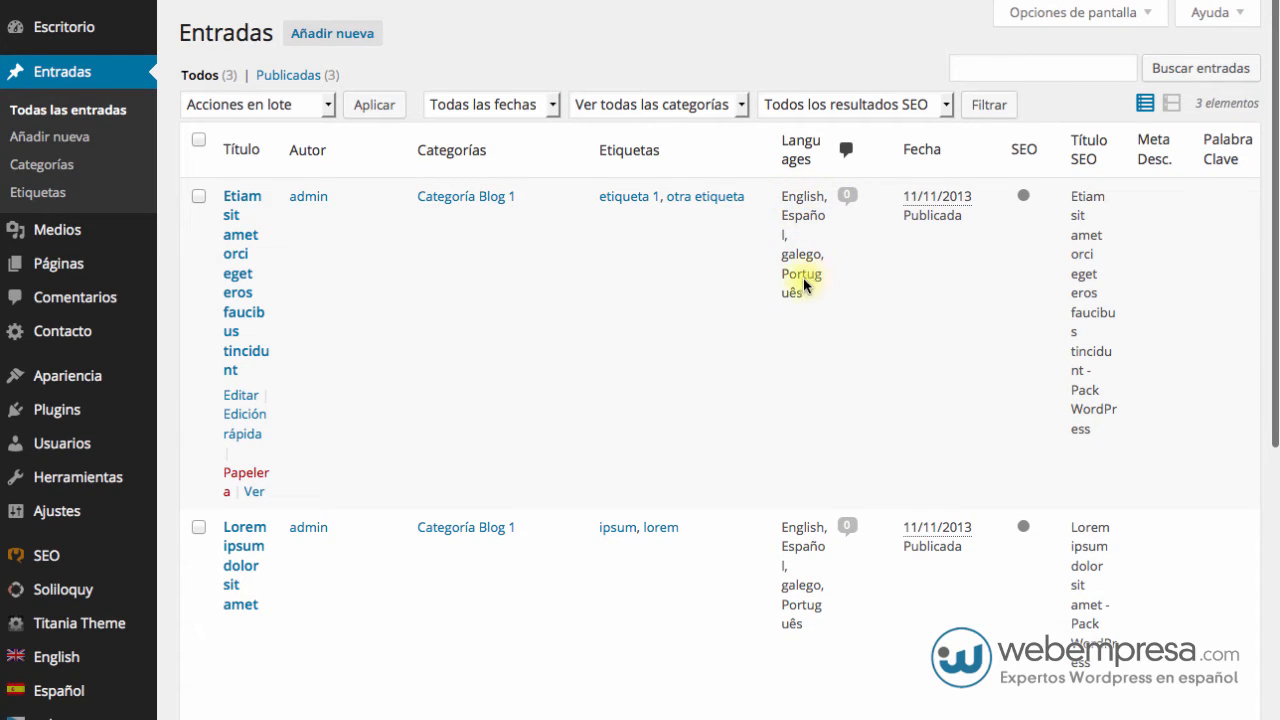
scroll(785, 333, down, 5)
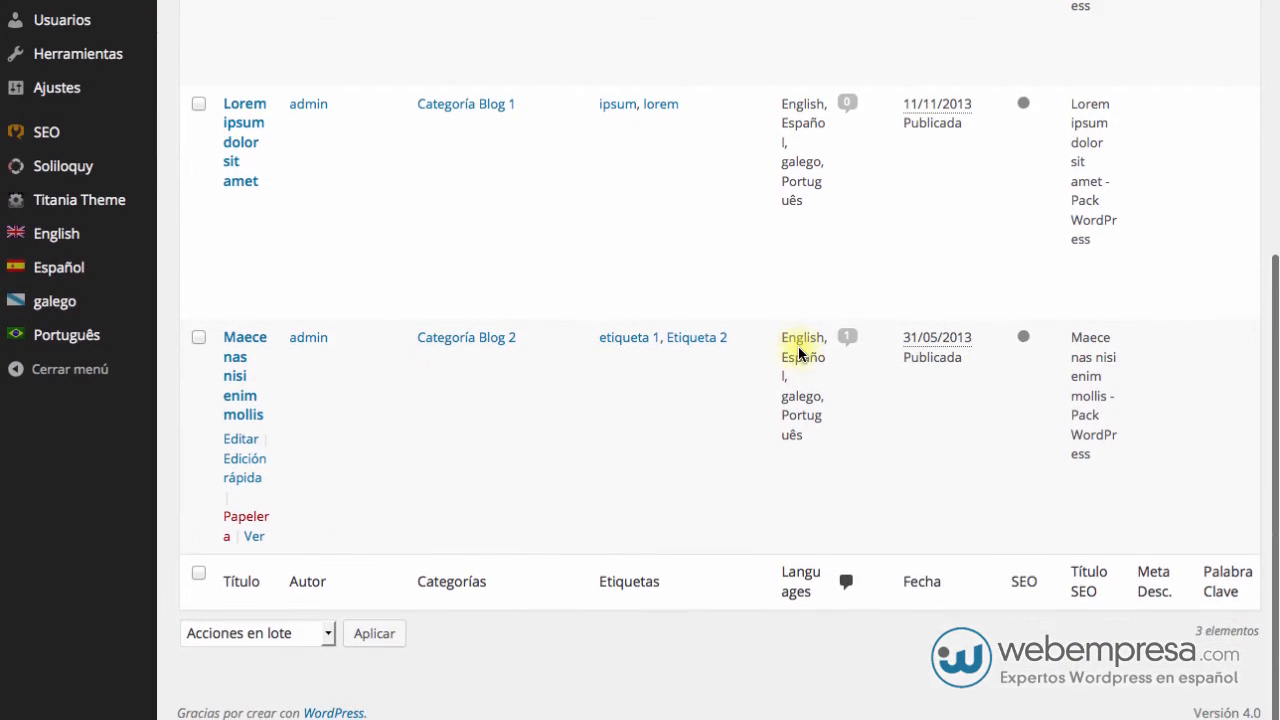
scroll(725, 443, up, 5)
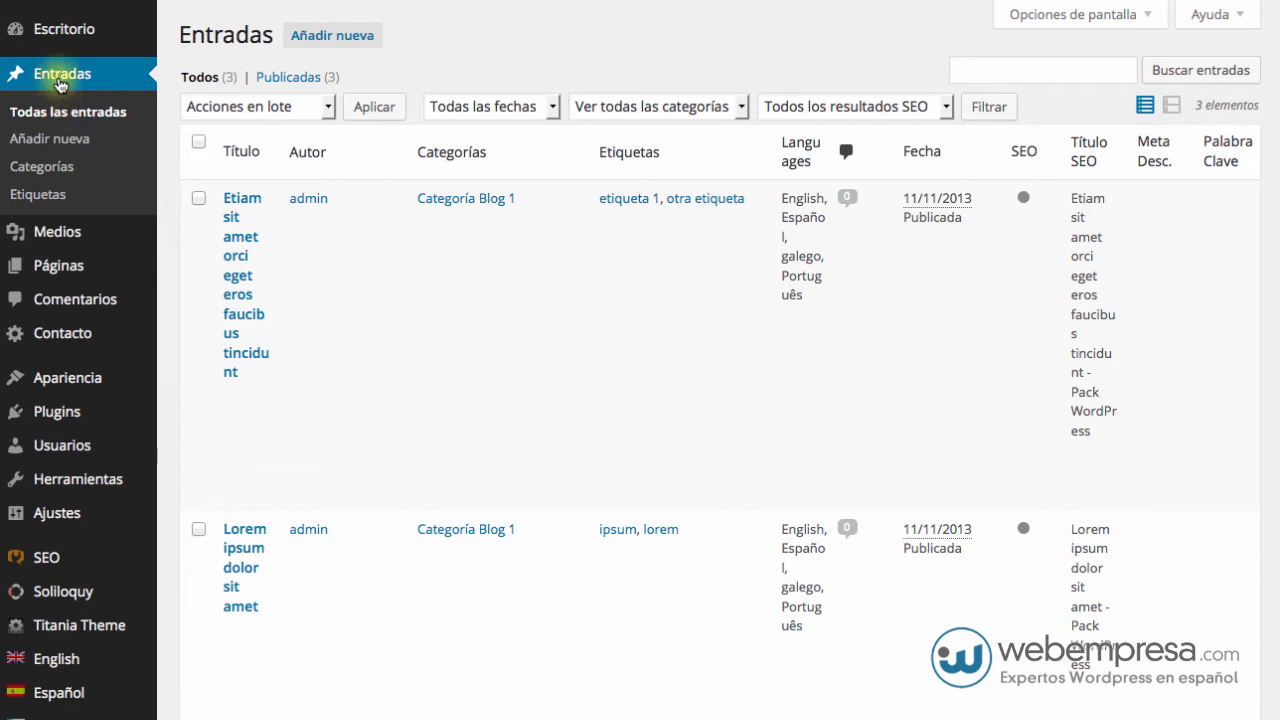
Start a new post and make the Português content editor taller
click(331, 38)
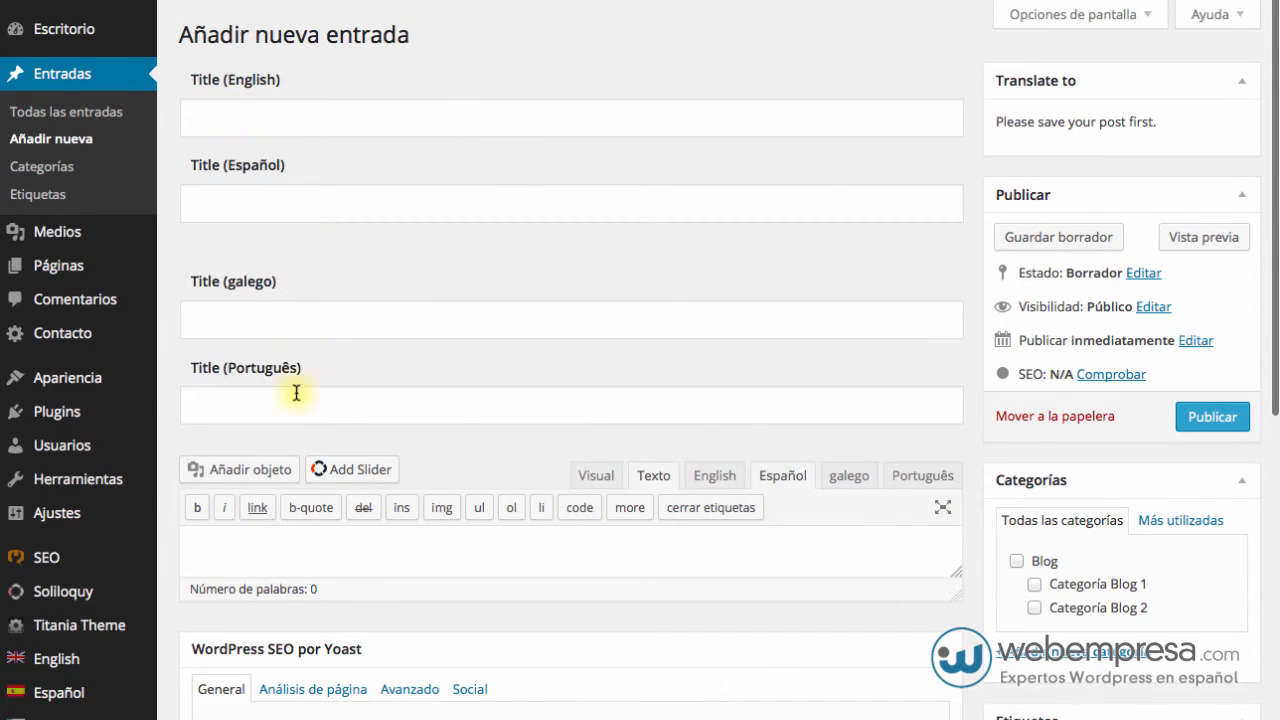
scroll(326, 435, down, 3)
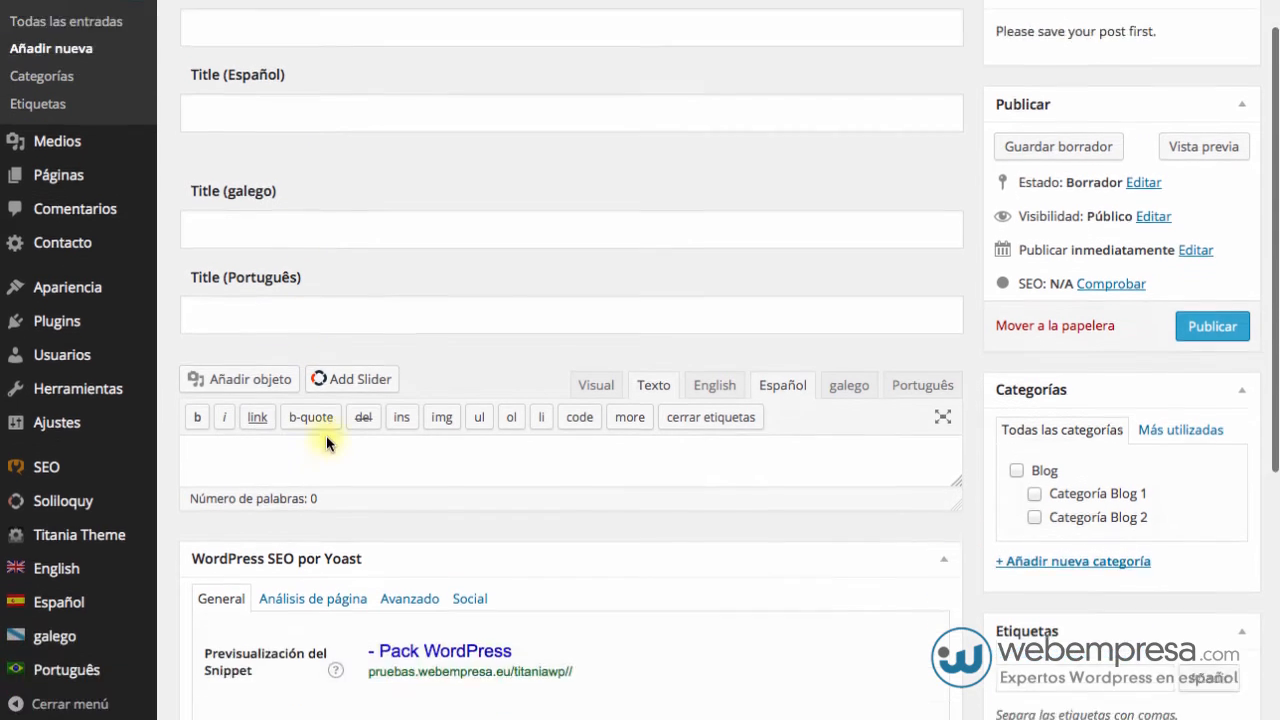
scroll(327, 440, up, 5)
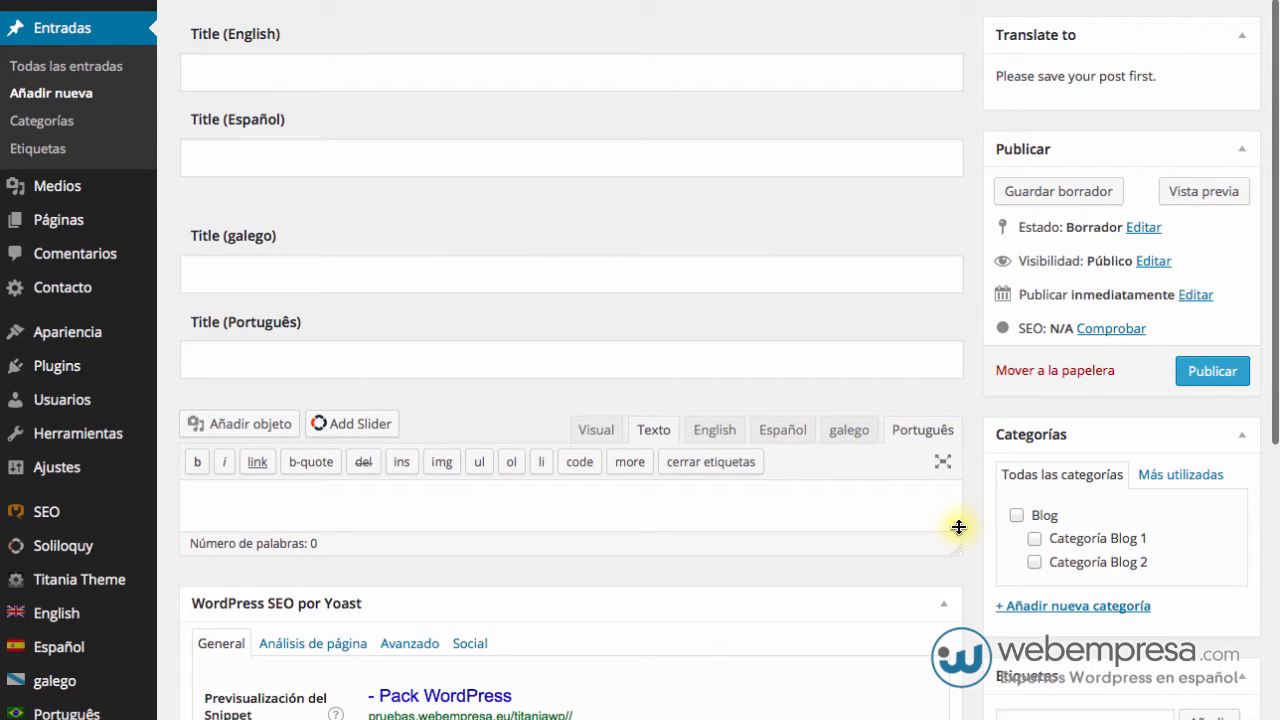
drag(958, 527, 955, 716)
scroll(910, 342, down, 1)
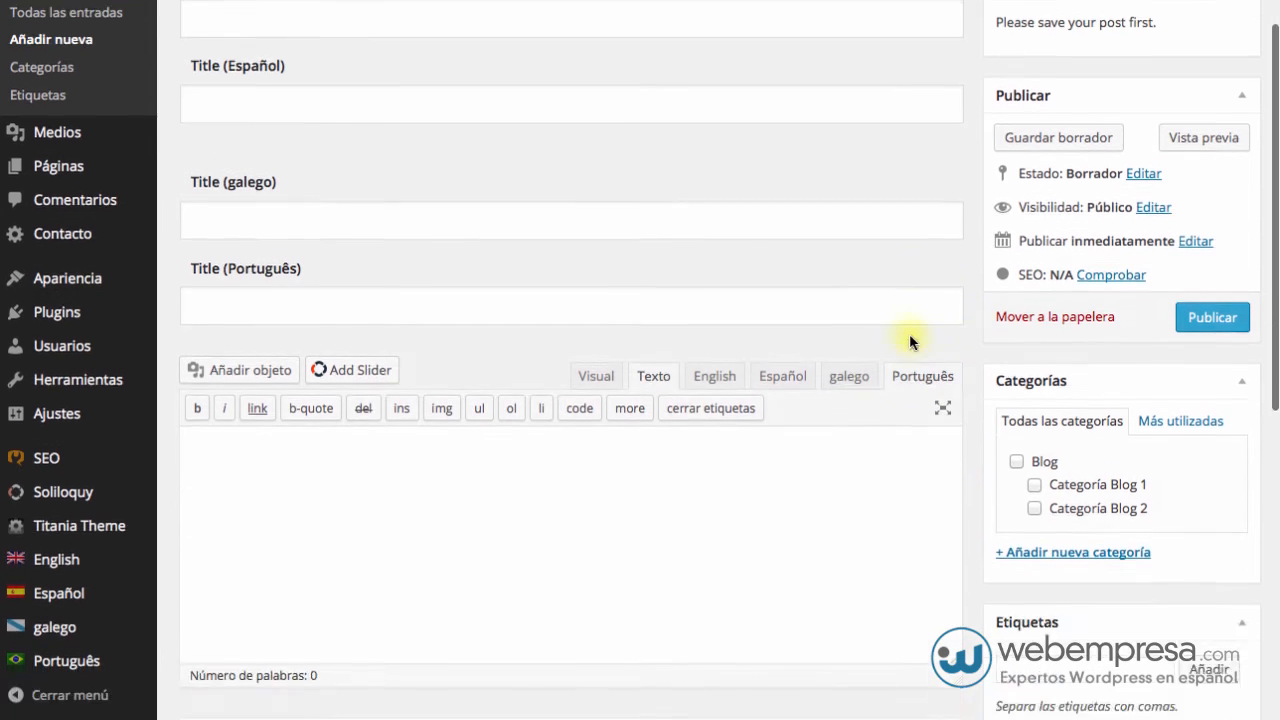
Make the post's content editor taller and switch it to the English version
scroll(925, 364, down, 2)
drag(957, 571, 958, 623)
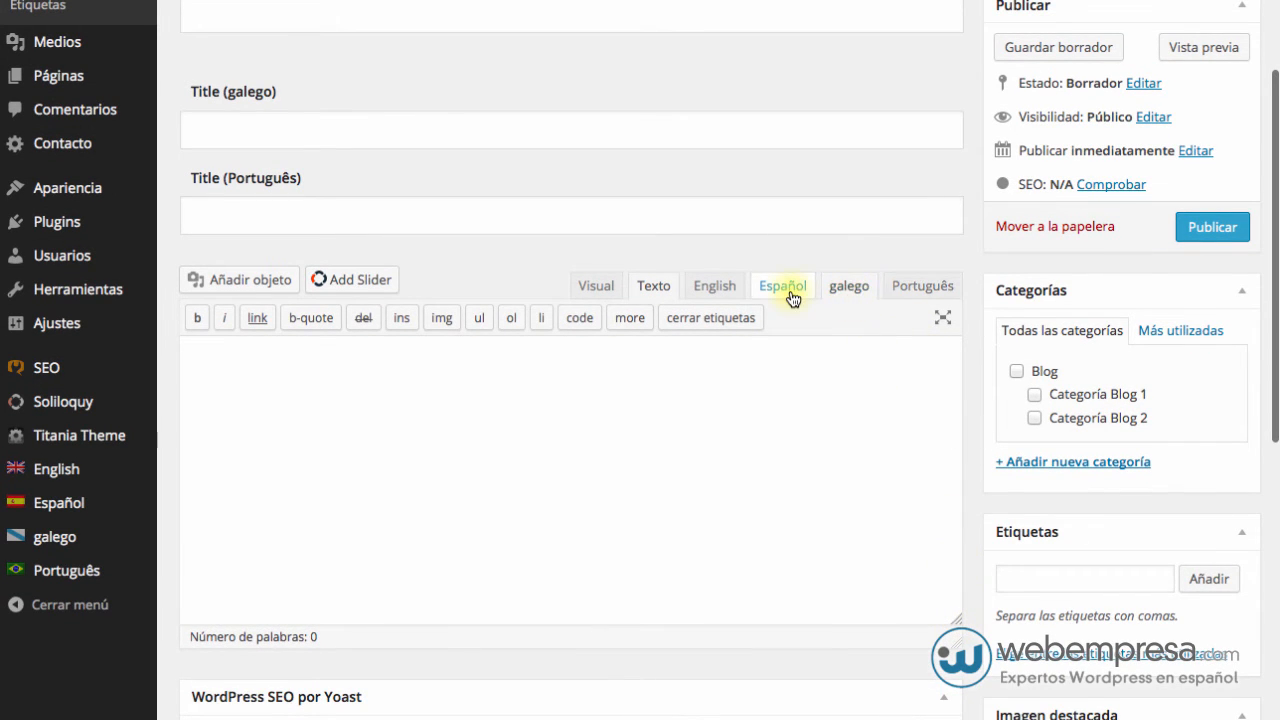
click(724, 292)
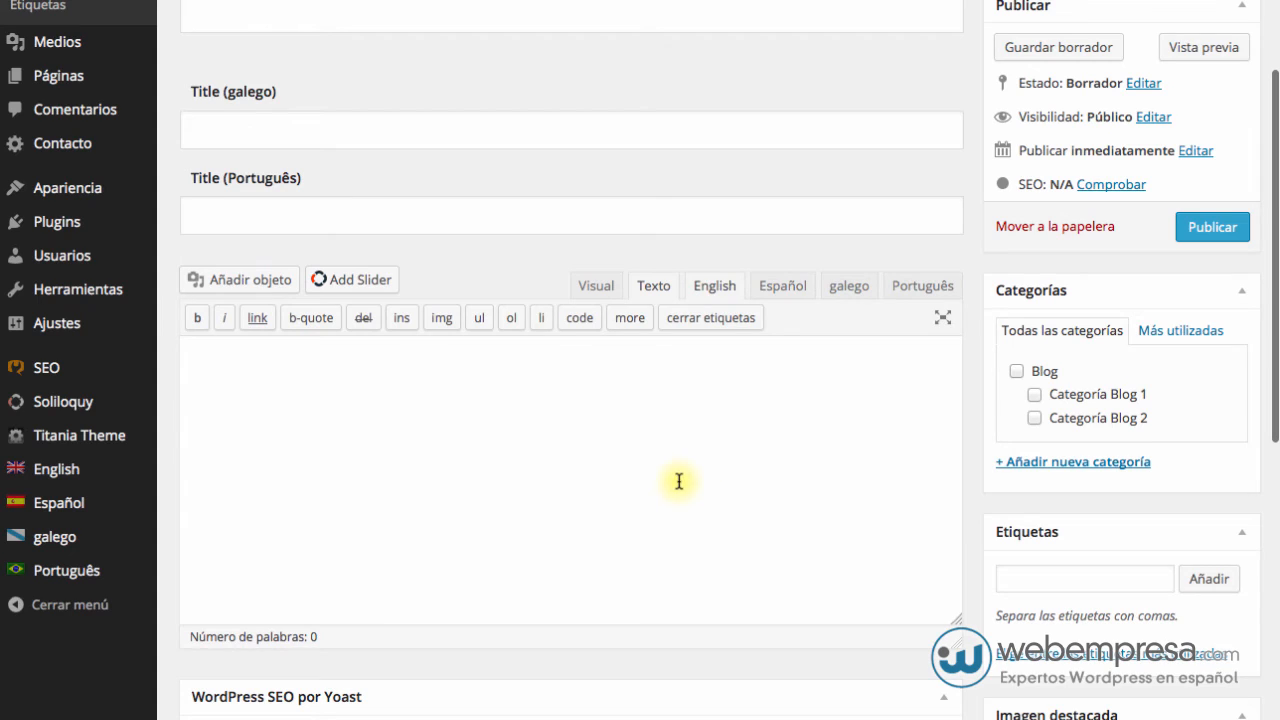
Look over the content editor and the separate title fields for English, Español, galego and Português
scroll(678, 481, up, 4)
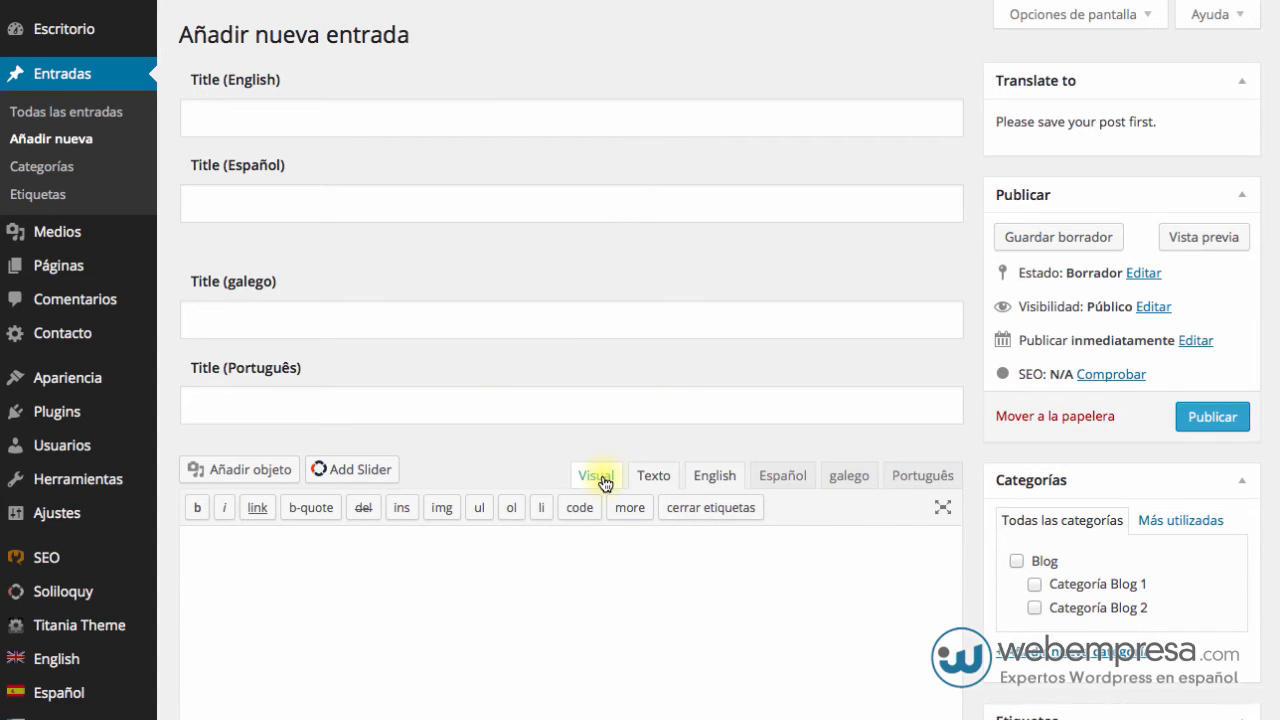
scroll(496, 523, down, 2)
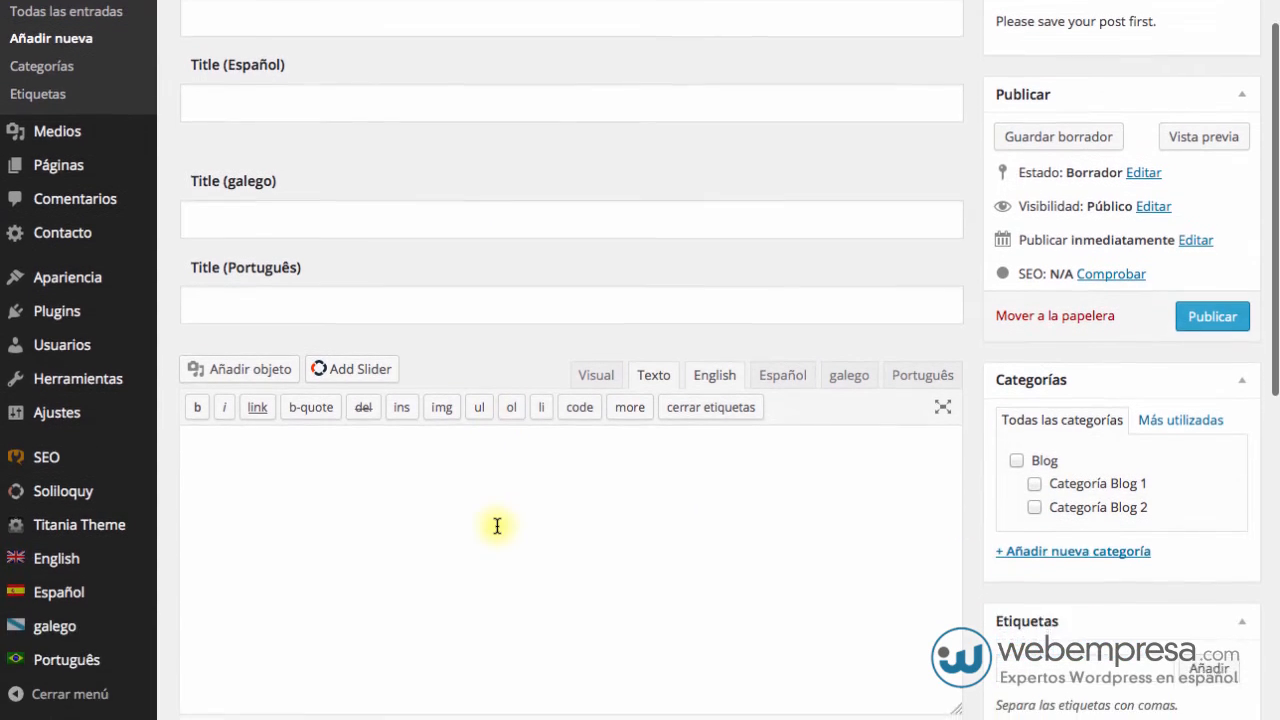
scroll(496, 523, up, 2)
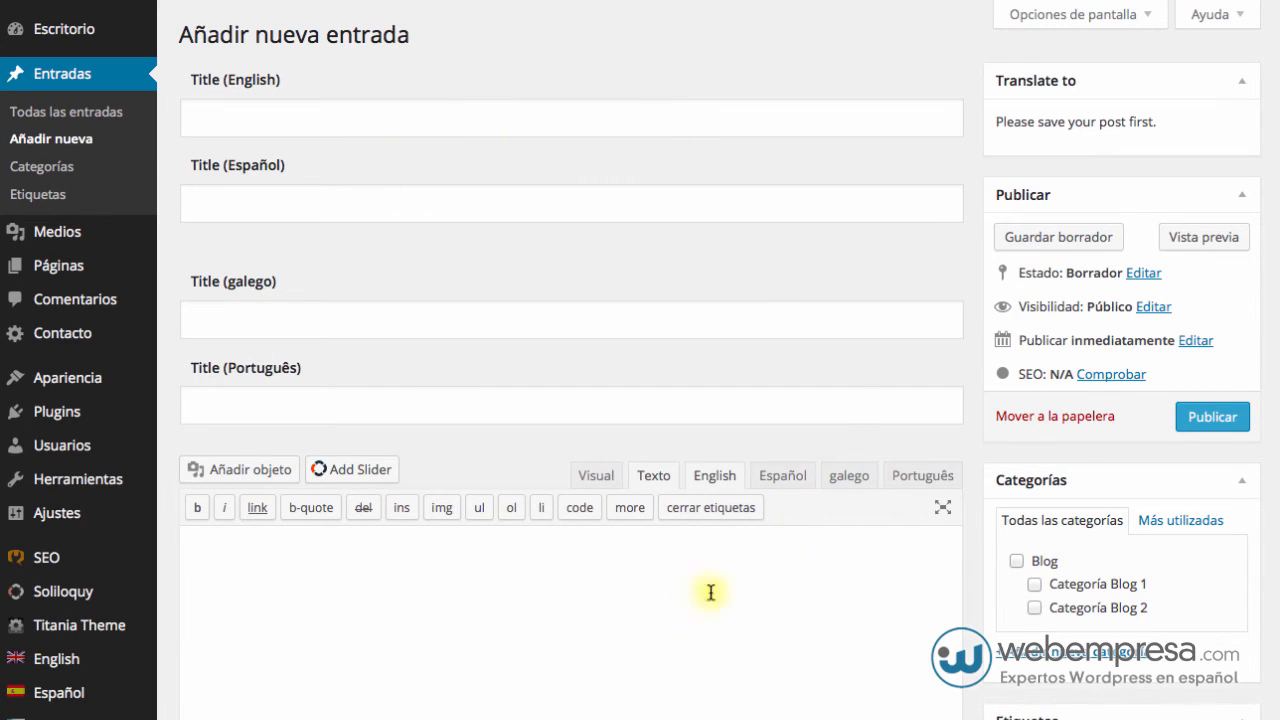
scroll(909, 477, down, 3)
scroll(912, 474, up, 2)
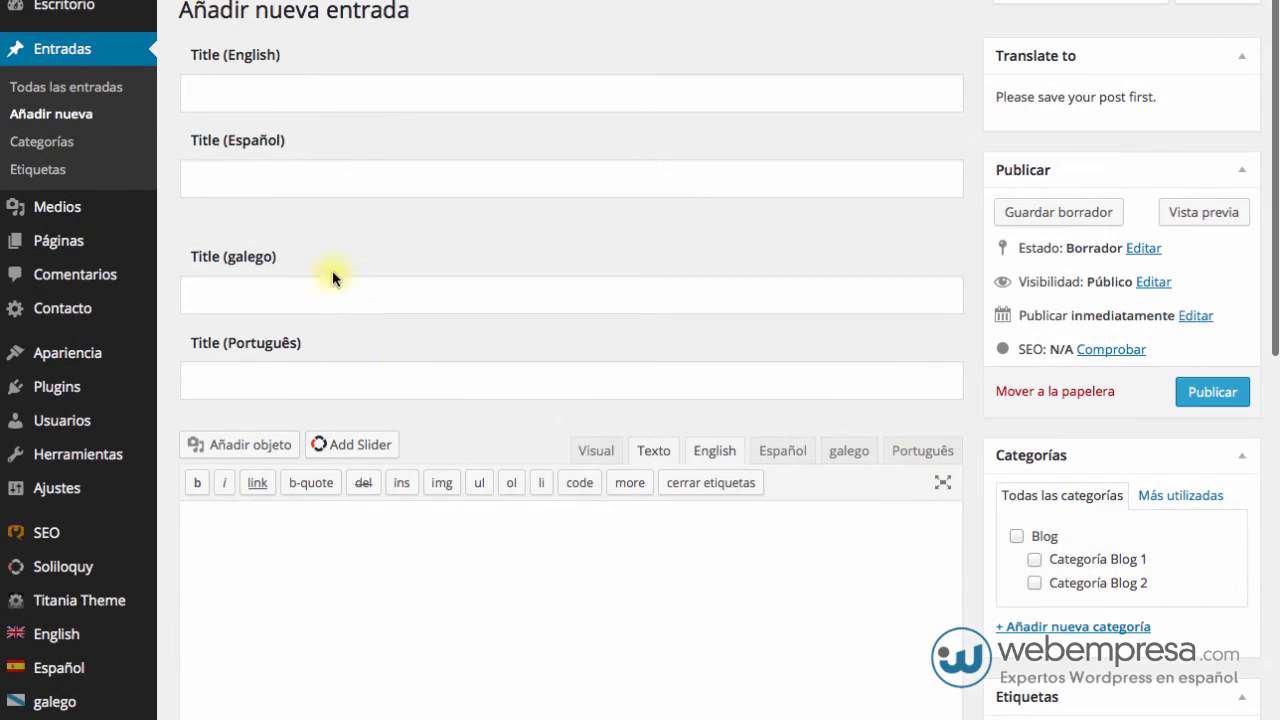
click(281, 98)
click(297, 180)
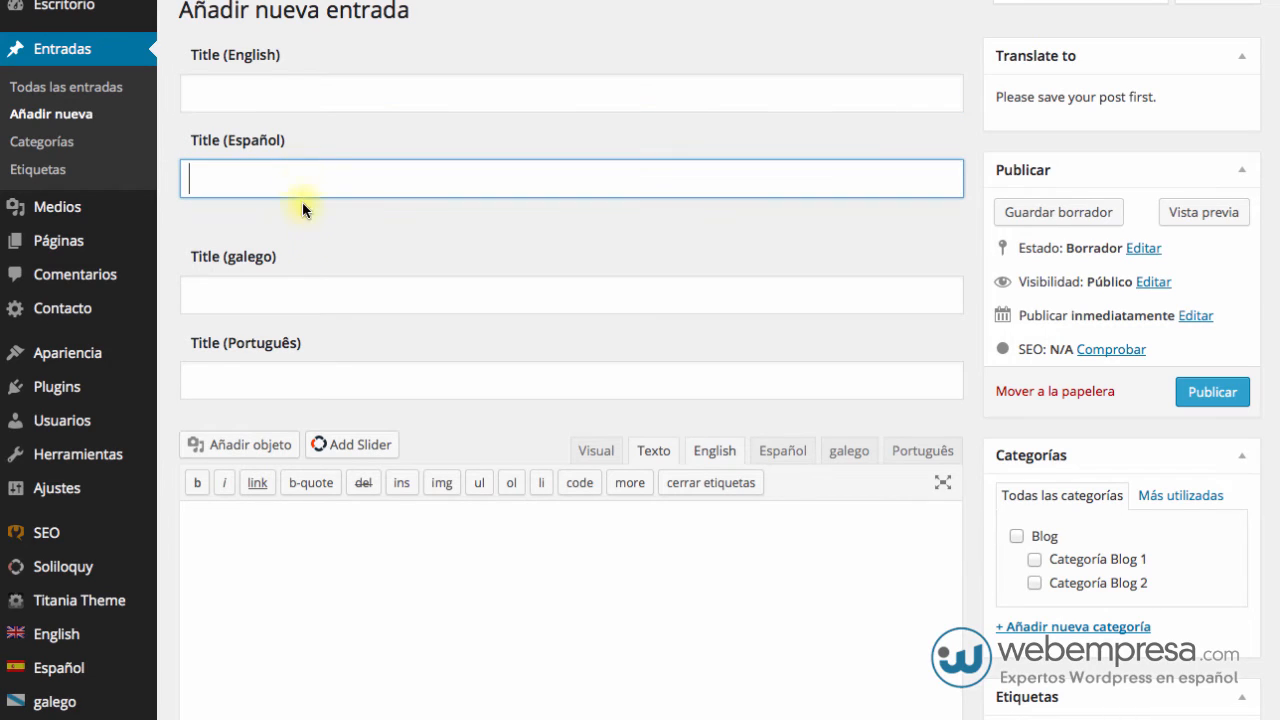
click(306, 300)
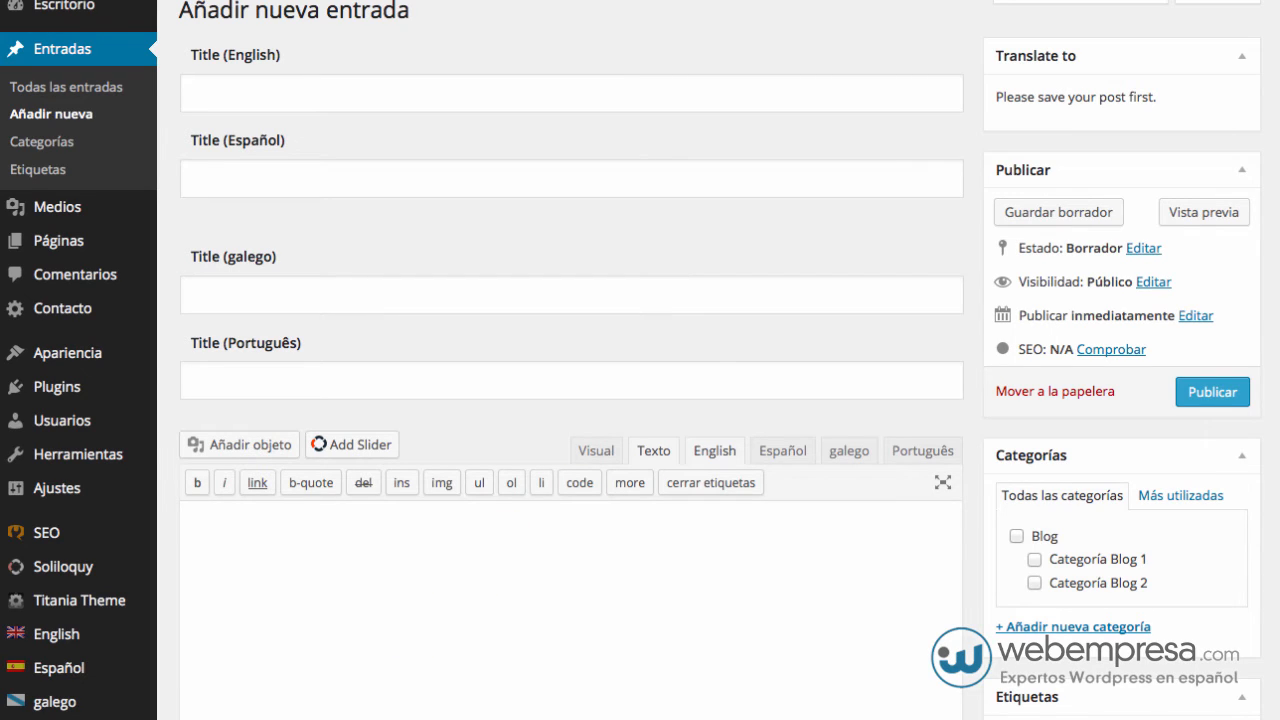
Copy the prepared Spanish paragraph beginning "Buscar alternativas a qTranslate" into the English content
key(super+Tab)
click(603, 597)
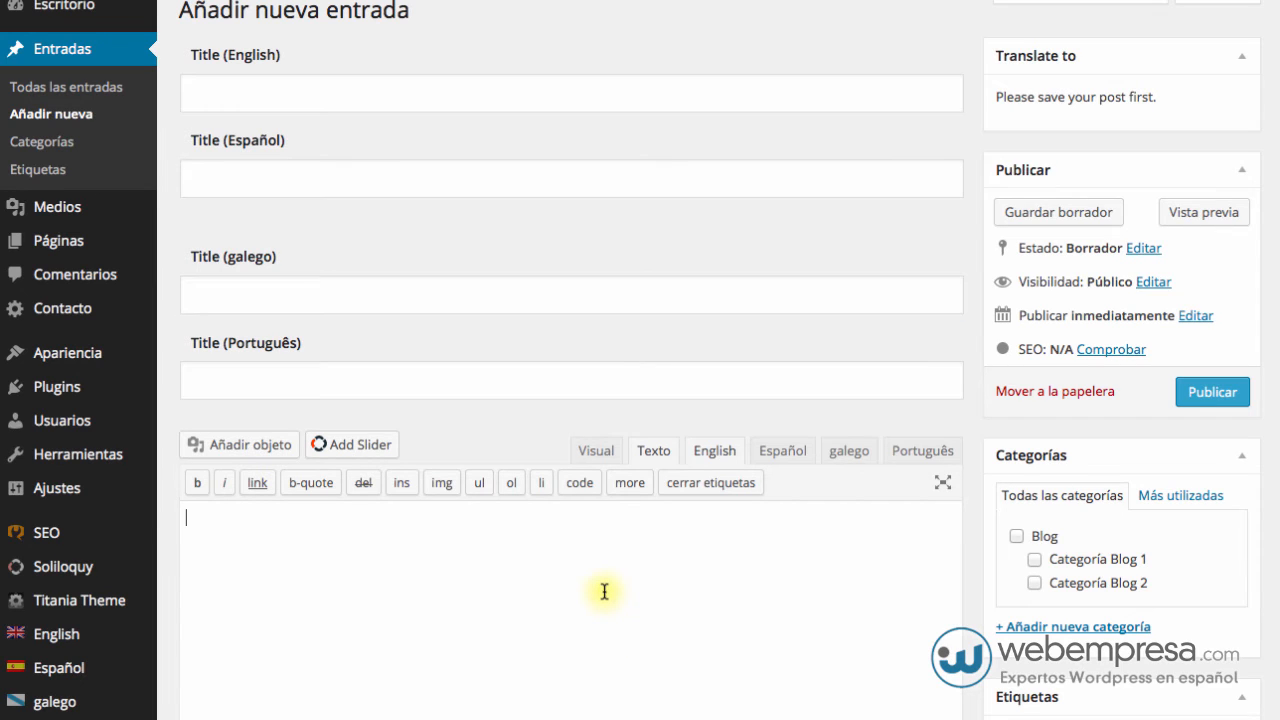
text(Buscar alternativas a qTranslate nos lleva hasta <strong>mqTranslate</strong>, un fork basado en el anterior, pero mucho más mejorado y actualizado el pasado 5 de septiembre, que de momento está recibiendo mucho apoyo con casi 50.000 descargas en el Directorio de Plugins oficial de WordPress.)
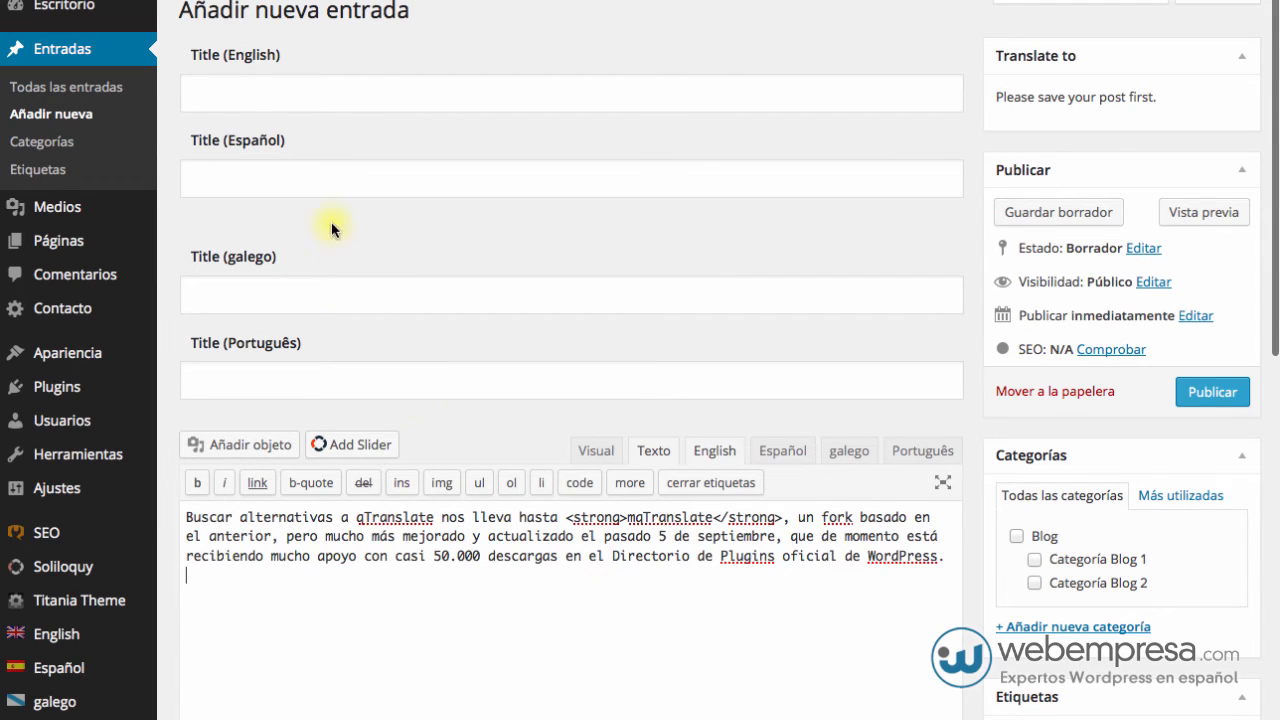
Set the Español title to "Traducir contenidos en WordPress con mqTranslate"
click(328, 177)
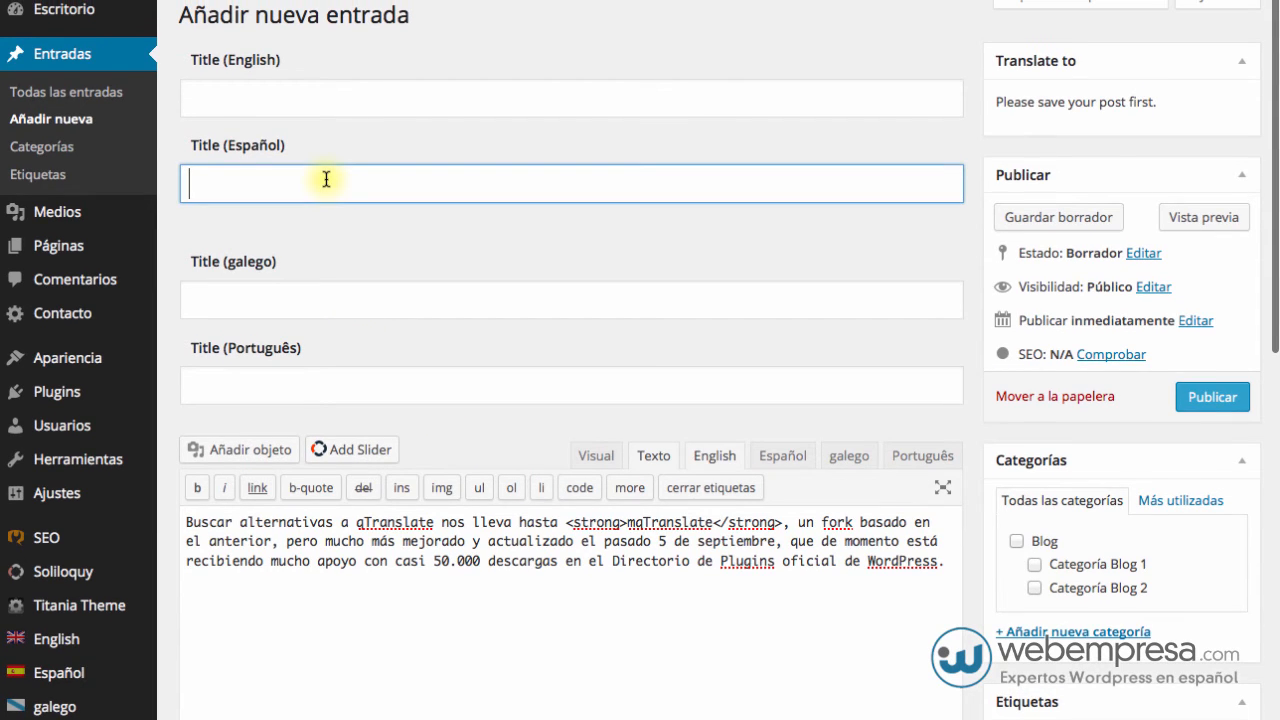
scroll(327, 179, down, 2)
key(super+Tab)
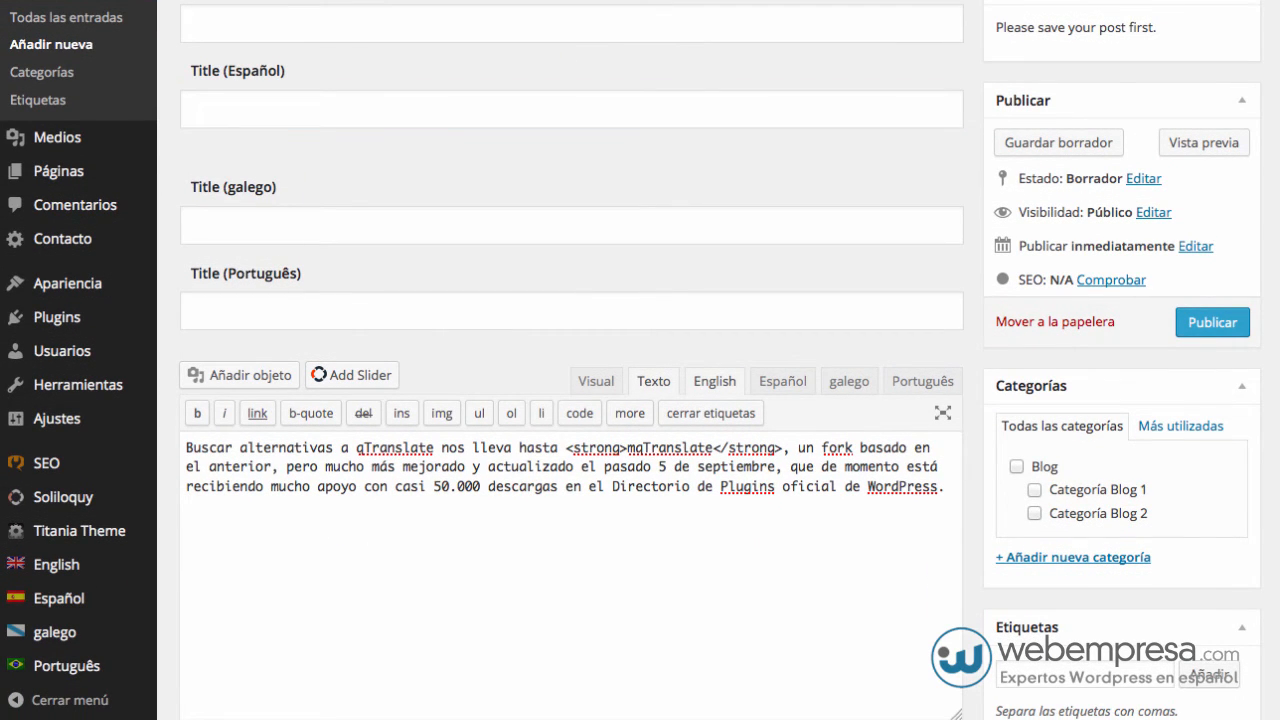
scroll(571, 300, up, 2)
click(273, 199)
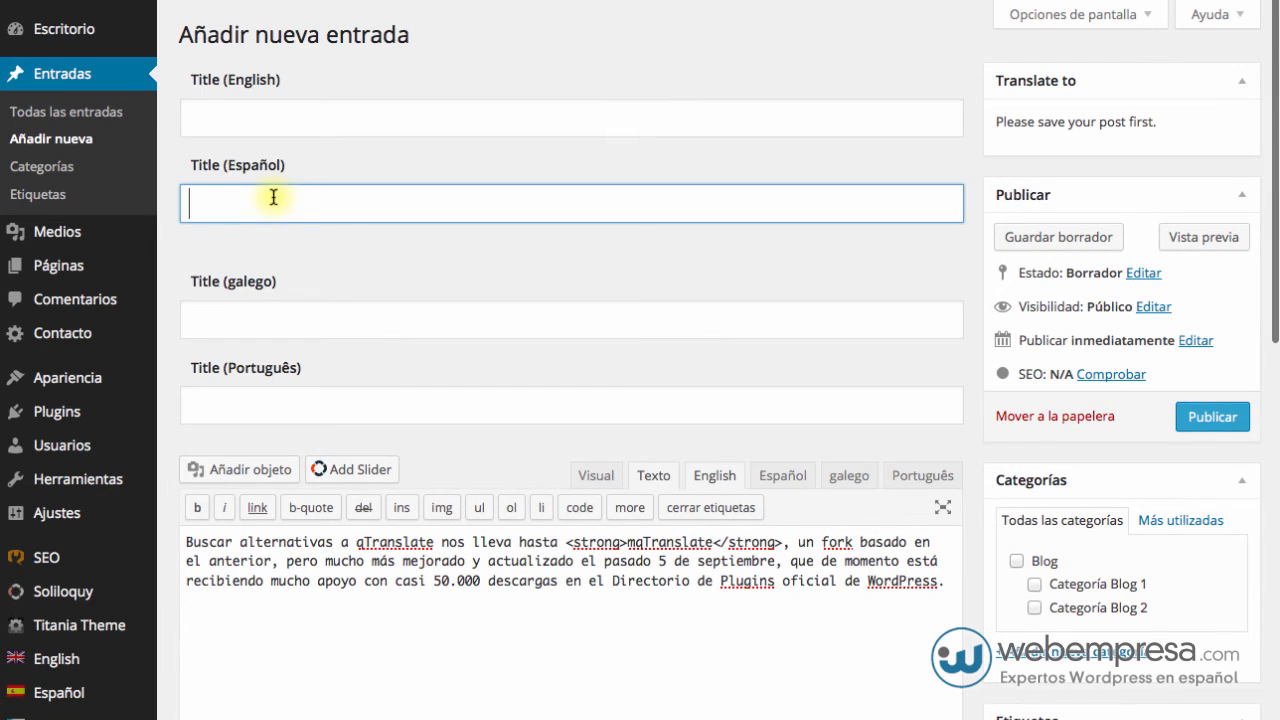
text(Traducir contenidos en WordPress con mqTranslate)
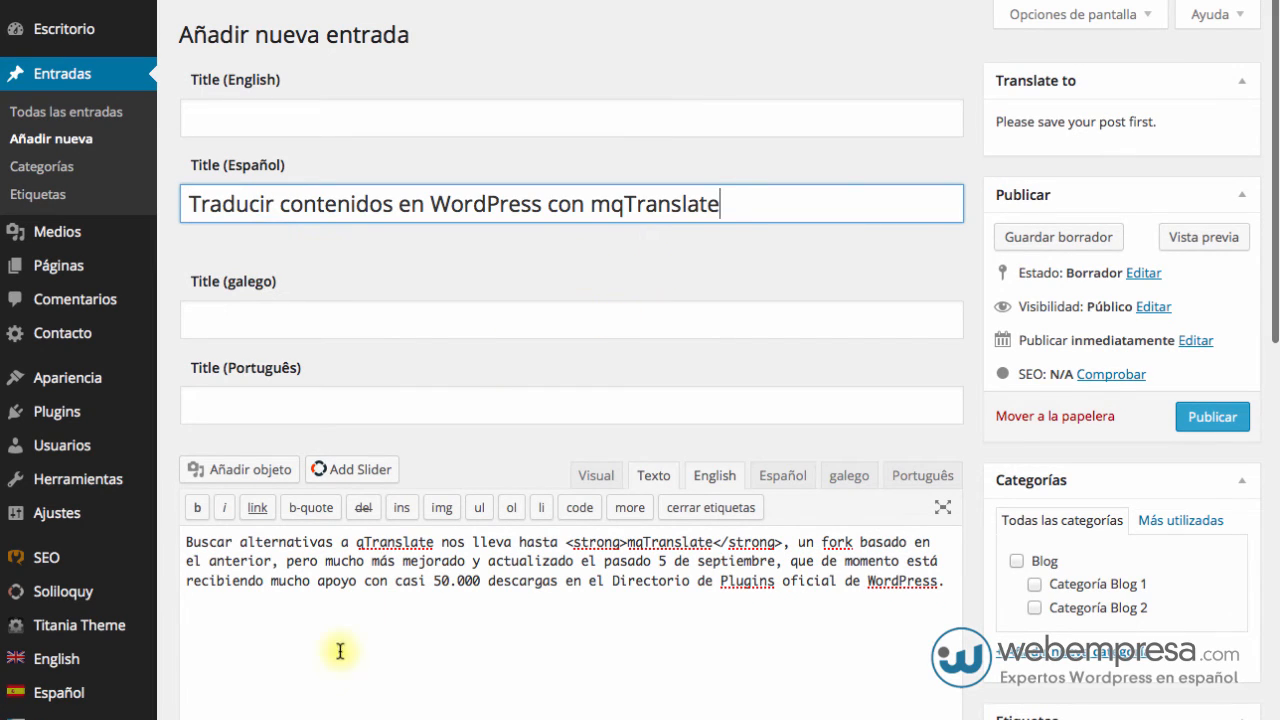
Insert the copied paragraph beginning "Buscar alternativas a qTranslate nos lleva hasta <strong>mqTranslate</strong>" into the Español content
click(406, 622)
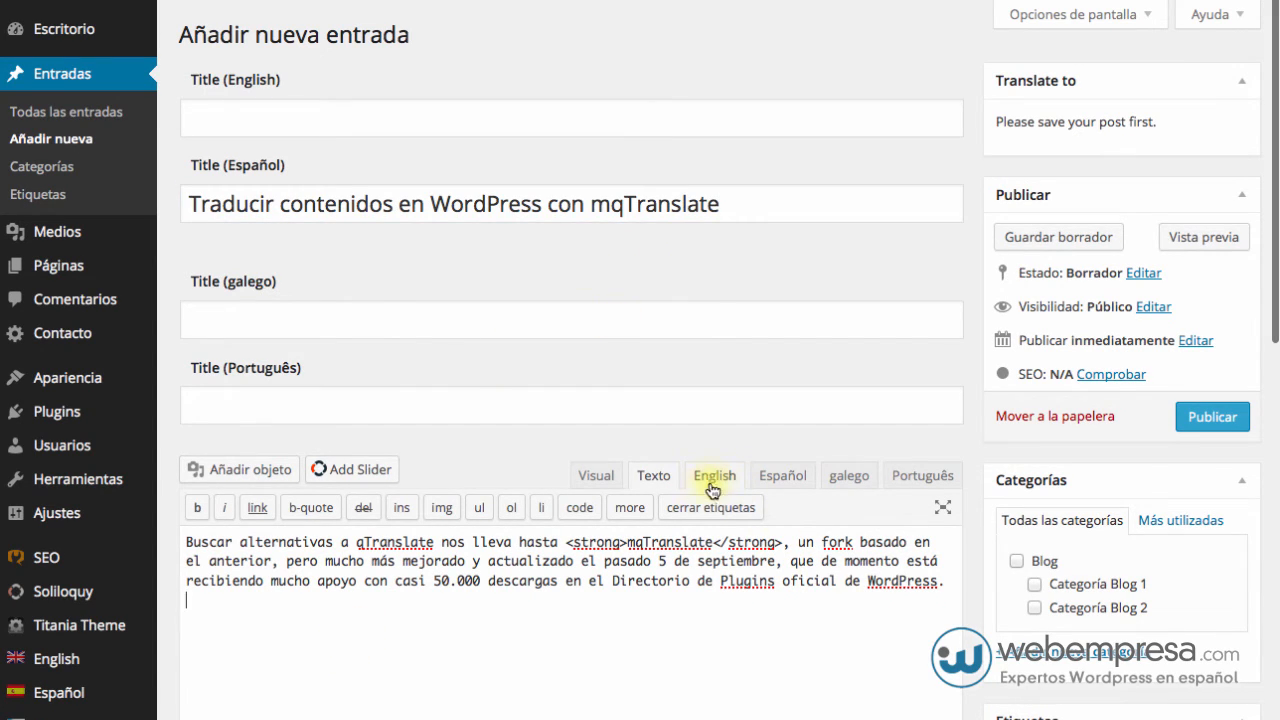
click(757, 480)
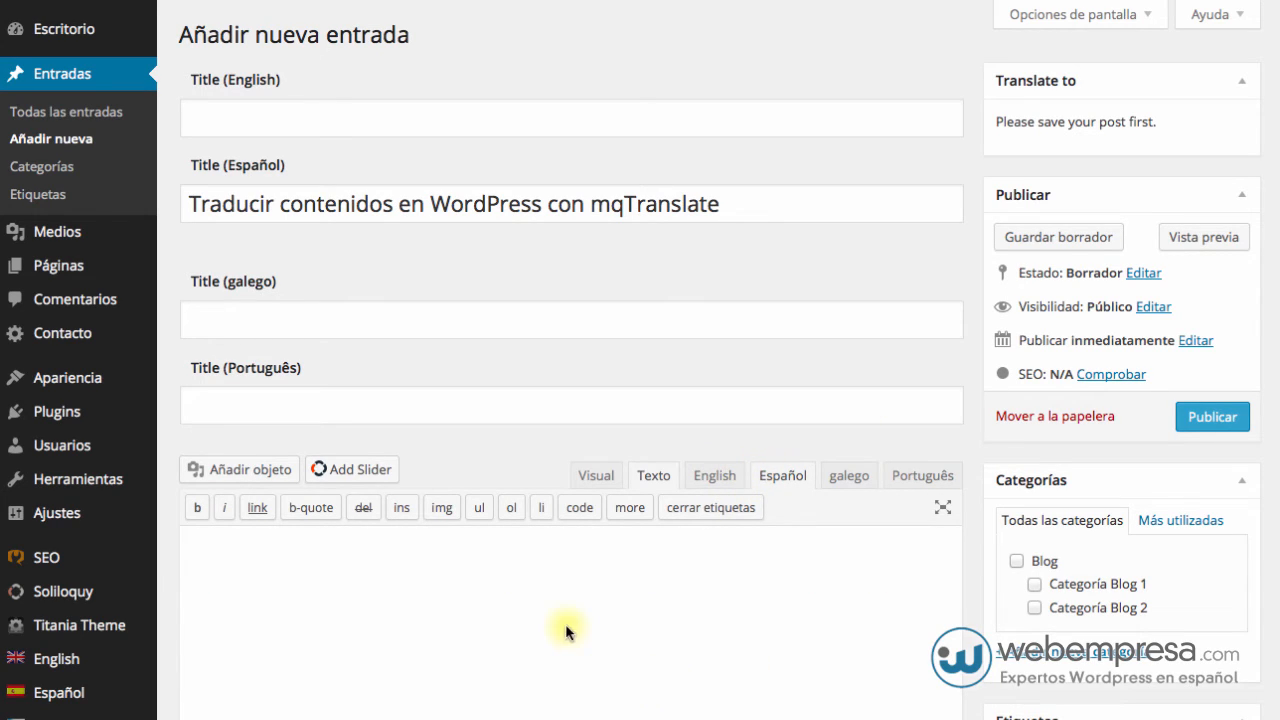
text(Buscar alternativas a qTranslate nos lleva hasta <strong>mqTranslate</strong>, un fork basado en el anterior, pero mucho más mejorado y actualizado el pasado 5 de septiembre, que de momento está recibiendo mucho apoyo con casi 50.000 descargas en el Directorio de Plugins oficial de WordPress.)
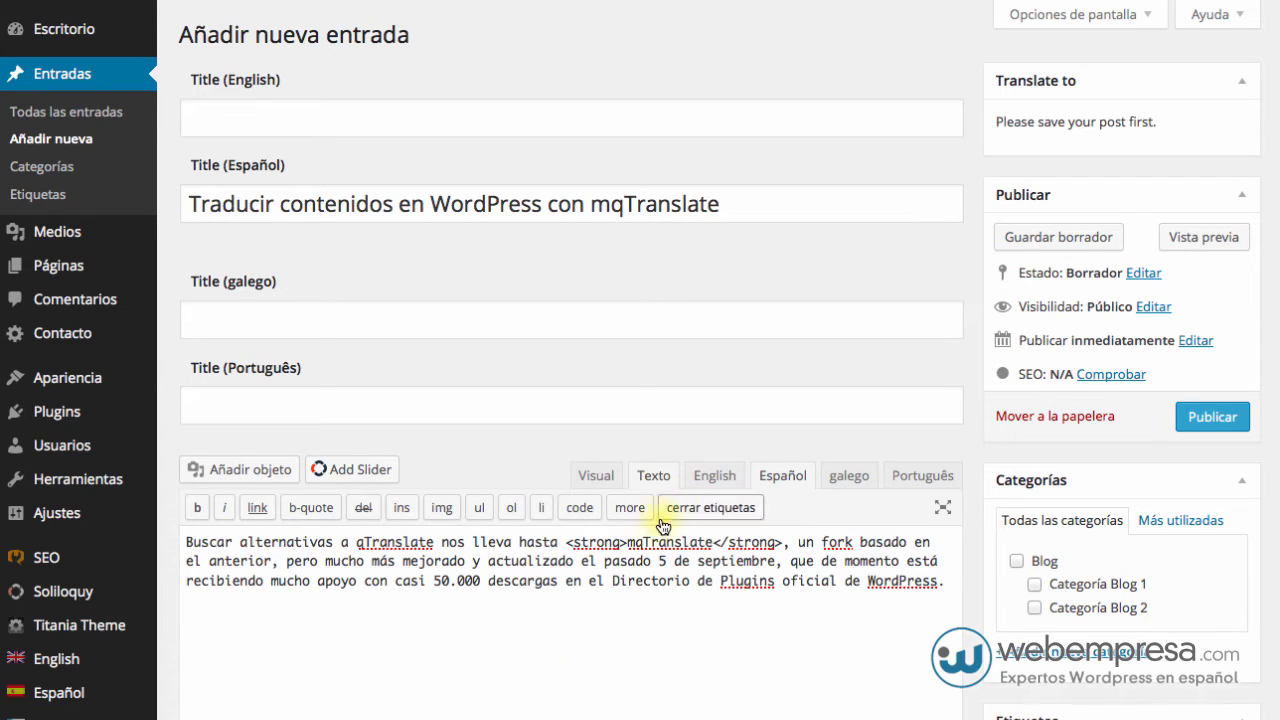
Cut the whole Spanish paragraph out of the English content
click(709, 478)
drag(643, 609, 126, 549)
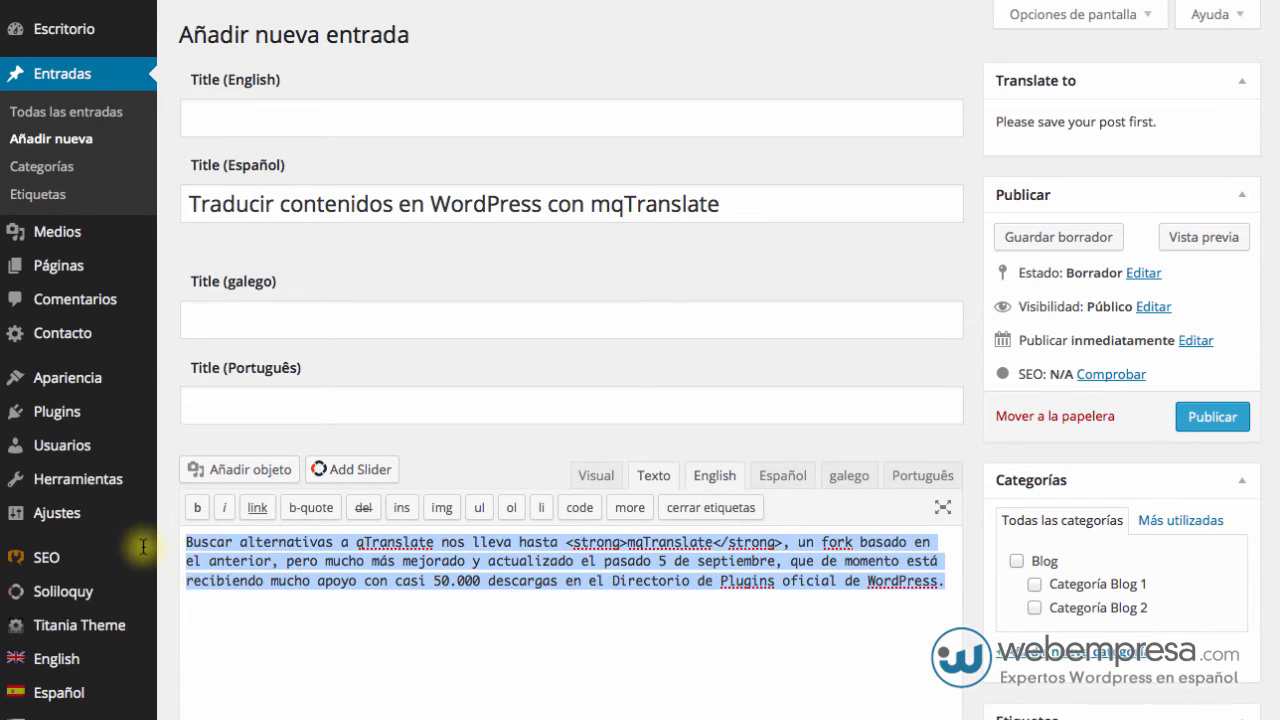
mouse_move(134, 552)
key(super+x)
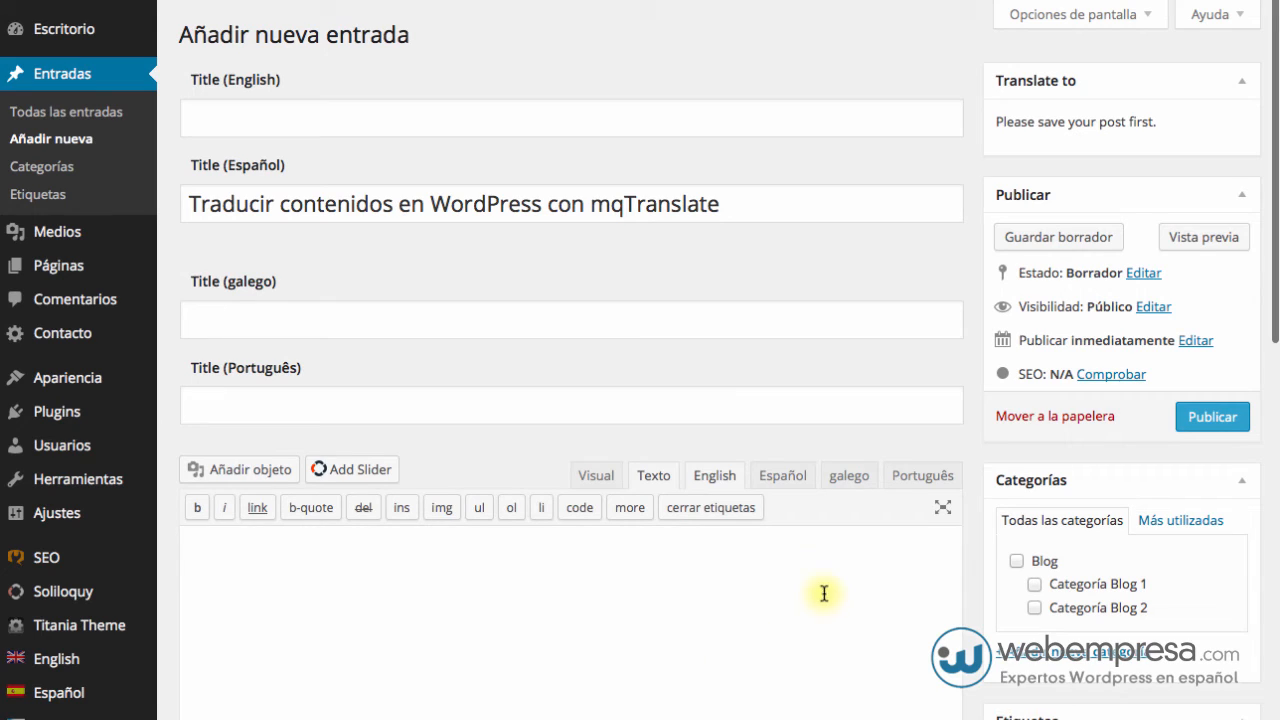
Check the content of the Español, galego and Português versions, and return to Español
click(797, 484)
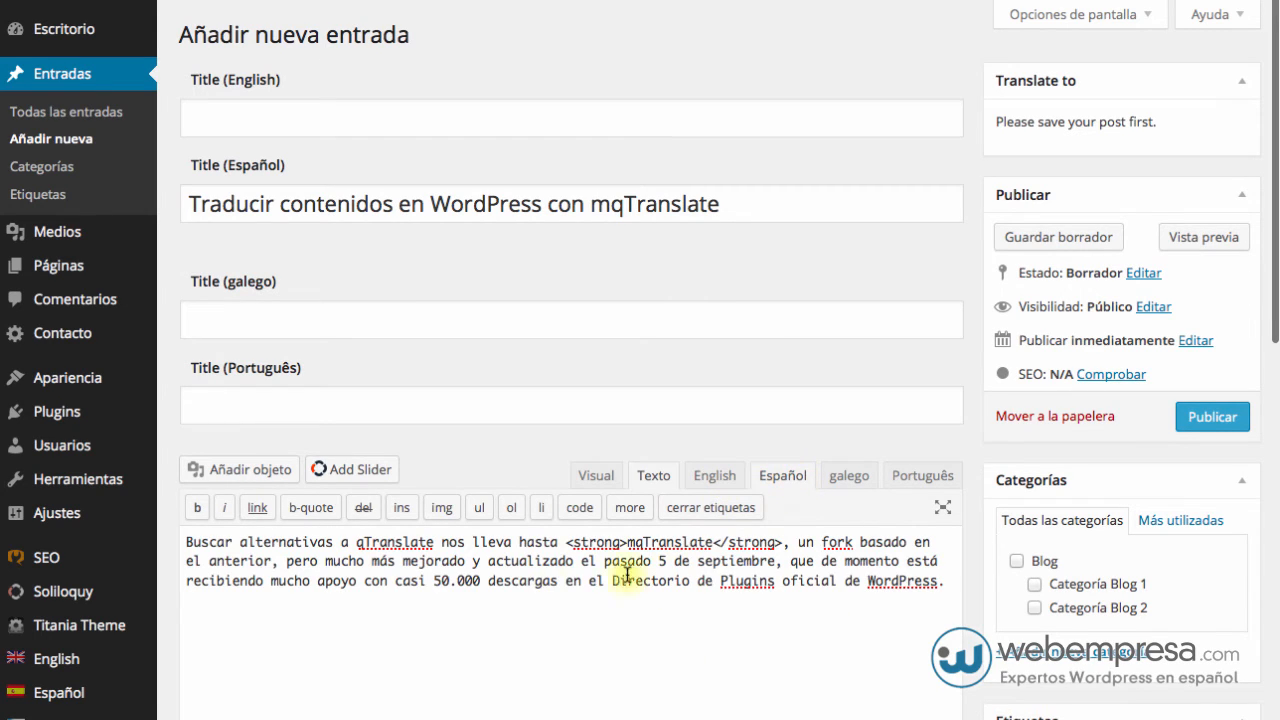
click(856, 478)
click(917, 489)
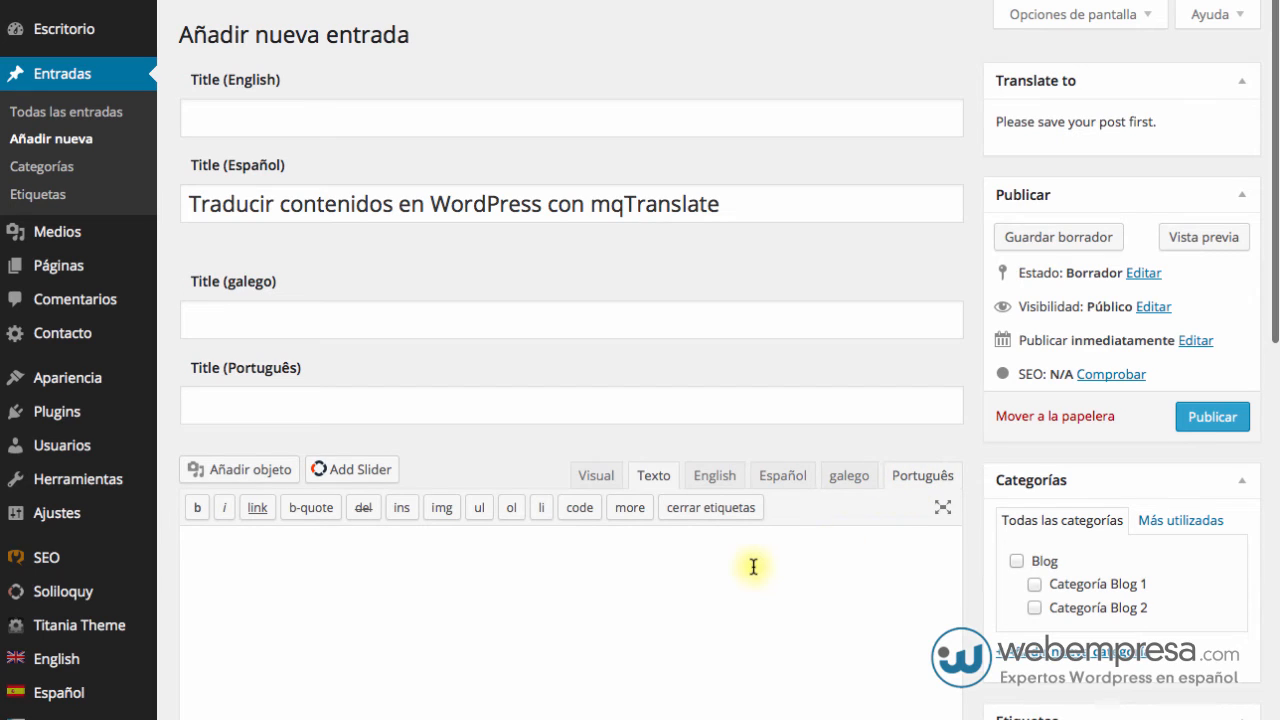
click(765, 476)
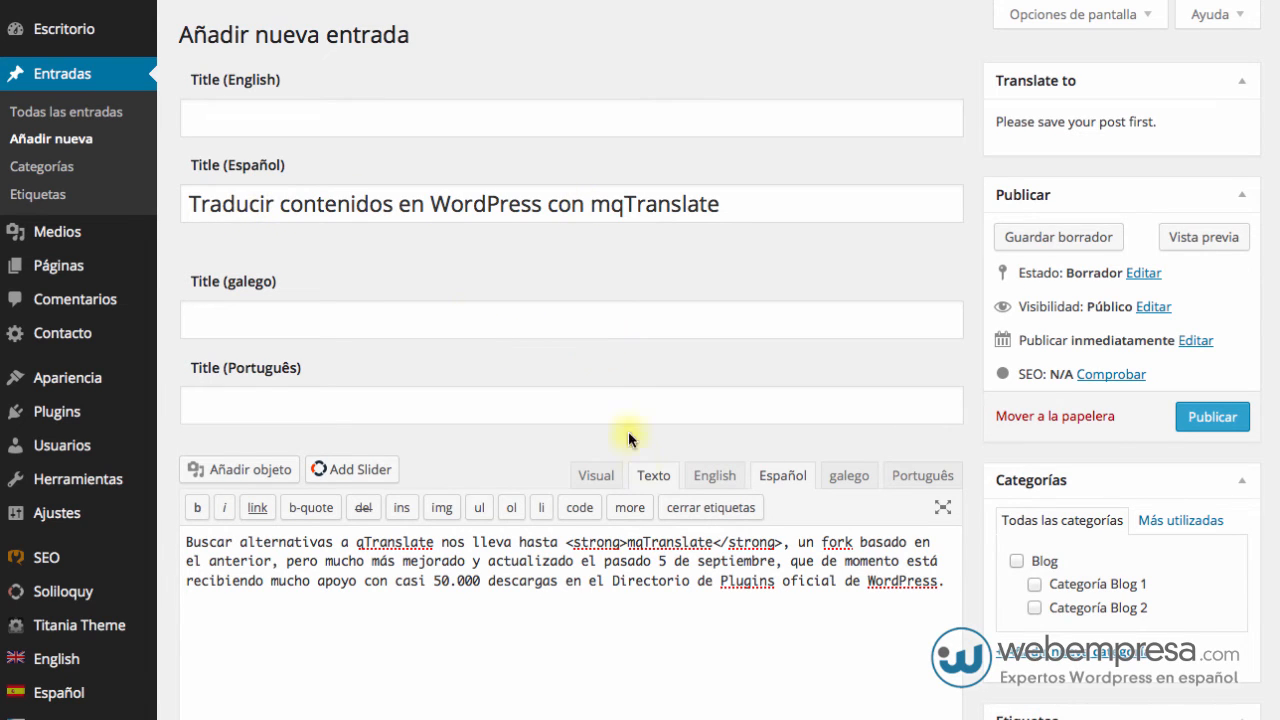
Set the main keyword of the post's WordPress SEO por Yoast settings to "mqtranslate"
scroll(625, 570, down, 8)
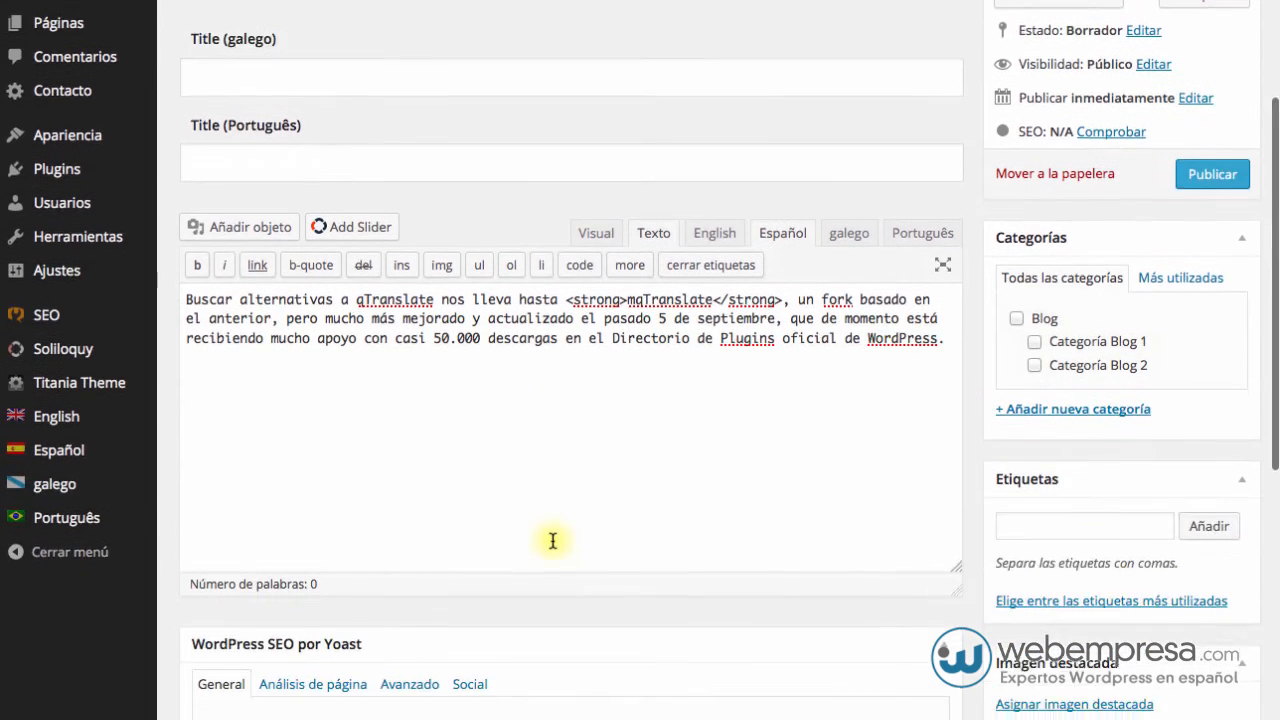
scroll(553, 545, up, 2)
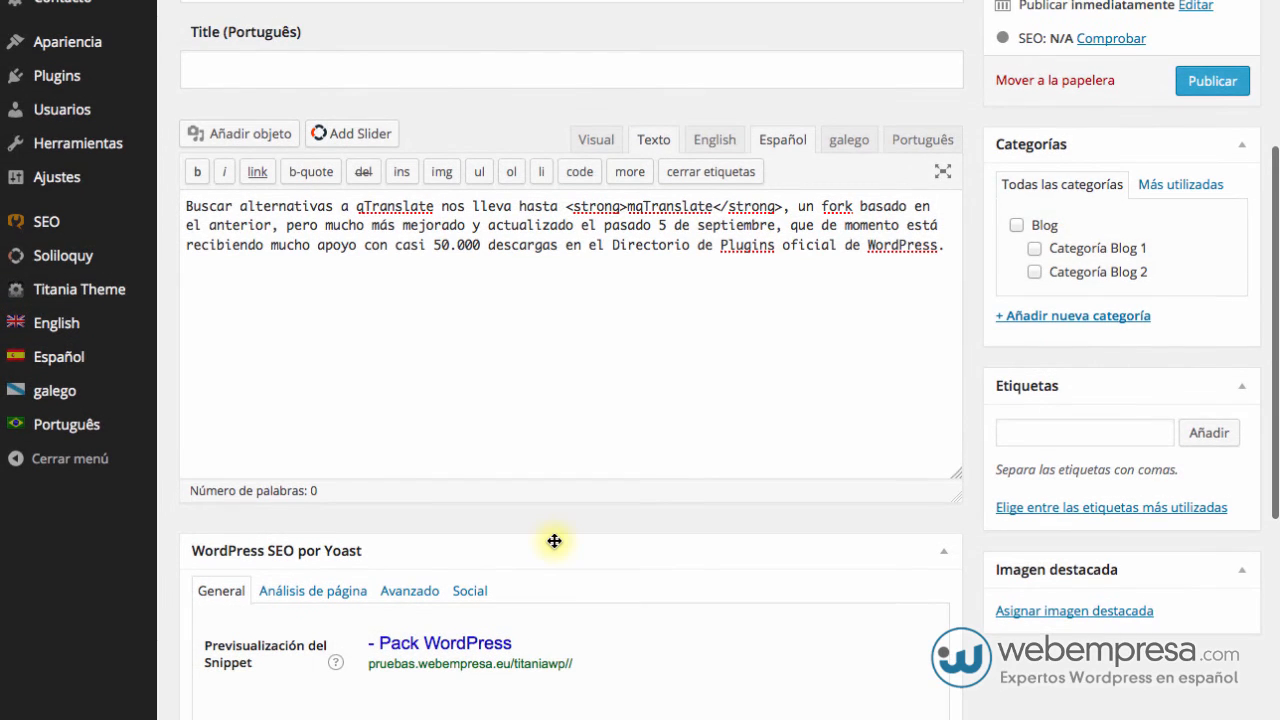
scroll(553, 541, up, 5)
scroll(551, 540, down, 12)
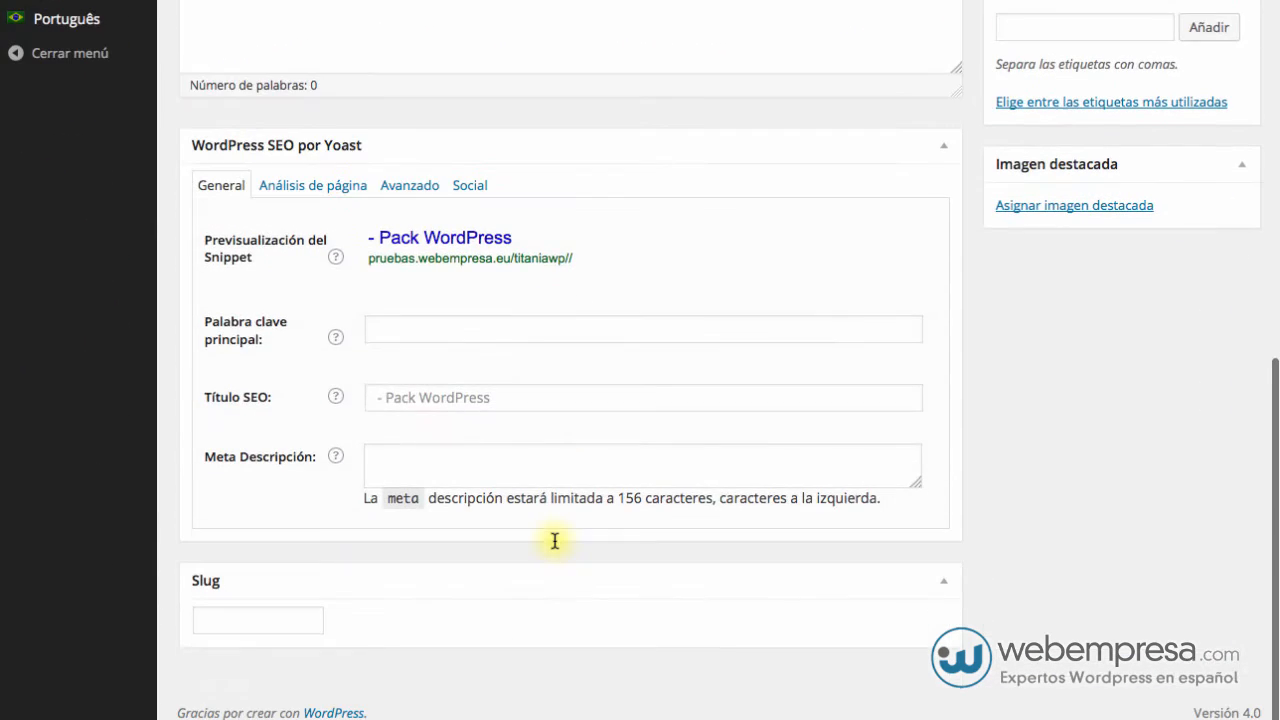
click(390, 331)
text(m)
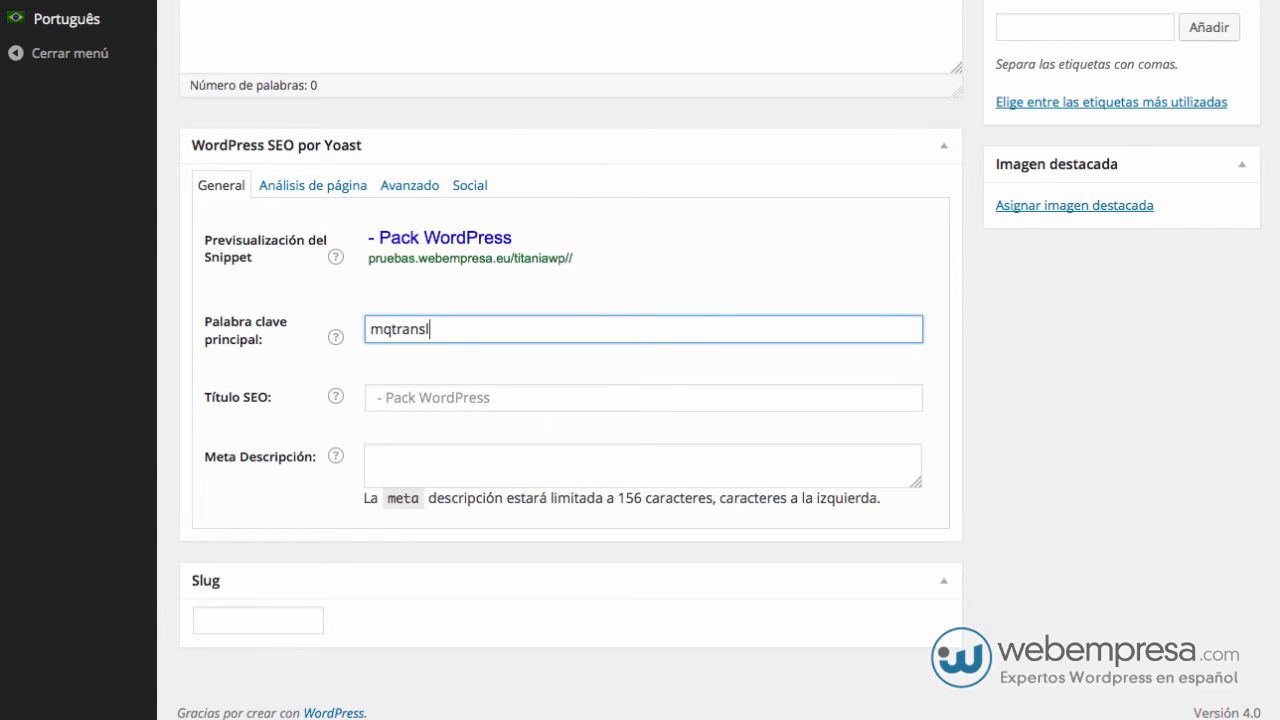
text(qtran)
text(st)
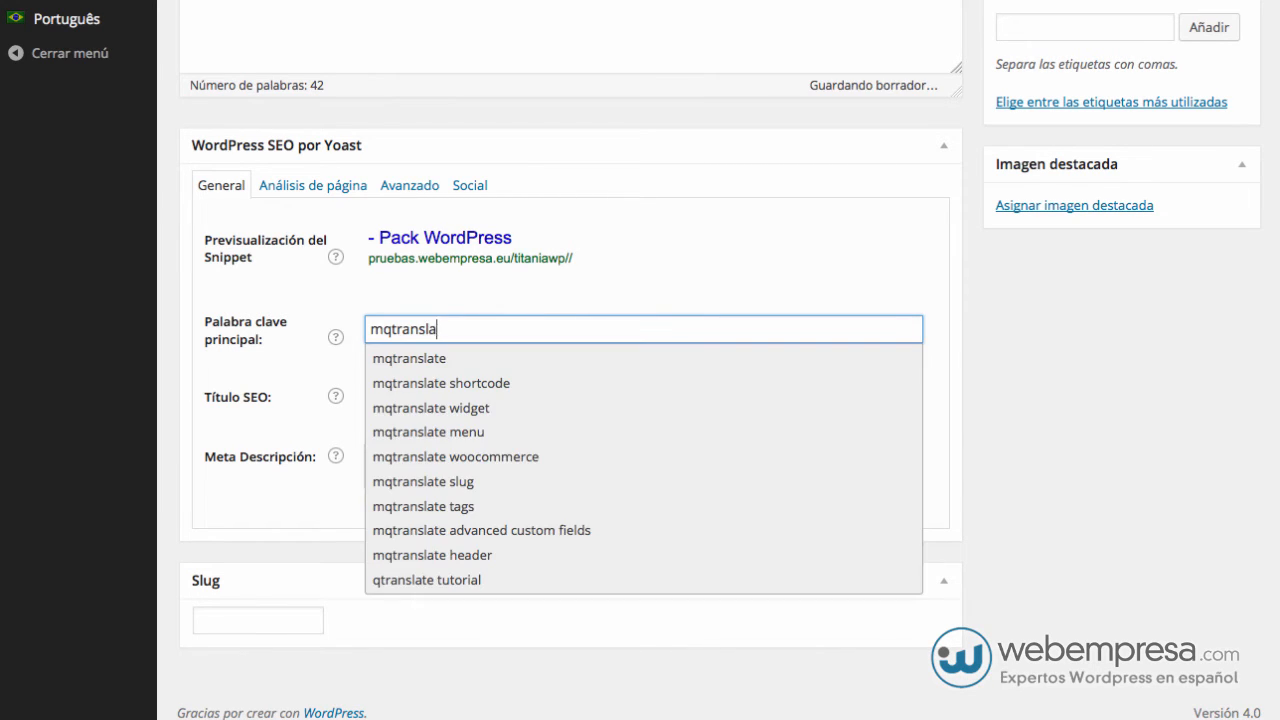
text(te)
key(Tab)
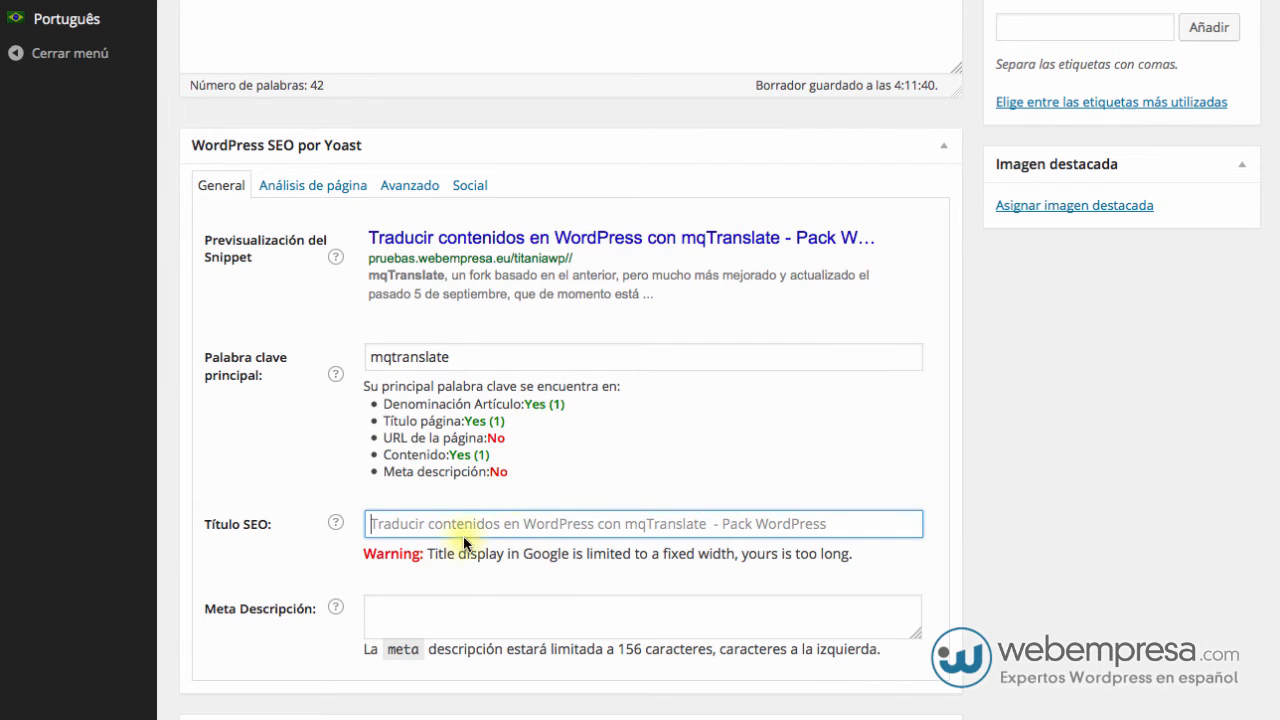
key(super+v)
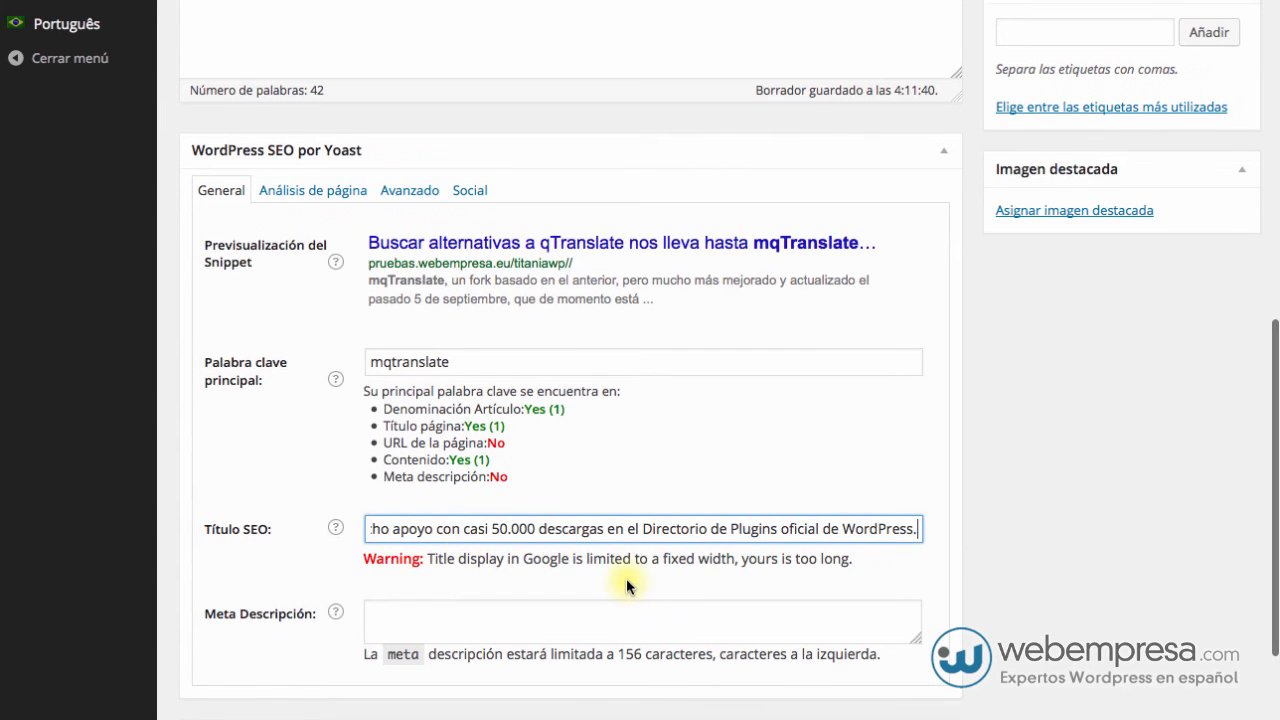
triple_click(737, 528)
key(BackSpace)
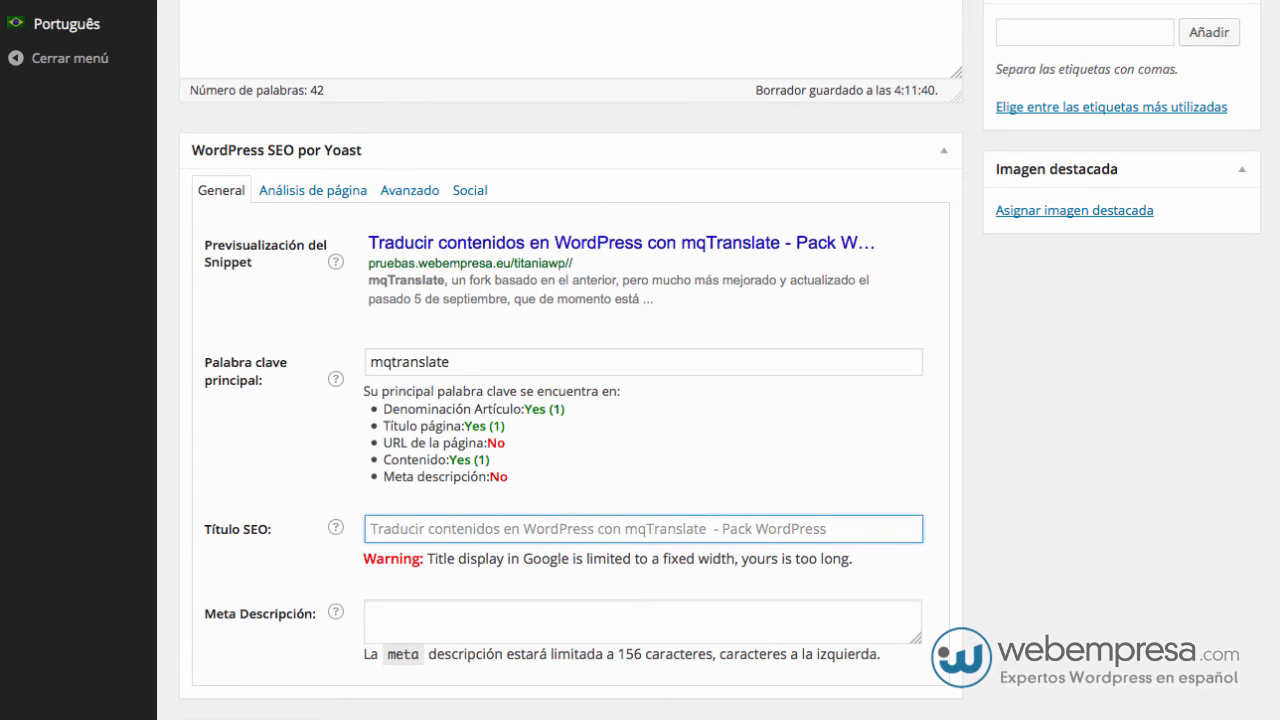
Set both the SEO title and the meta description to "Traducir contenidos en WordPress con mqTranslate"
key(super+Tab)
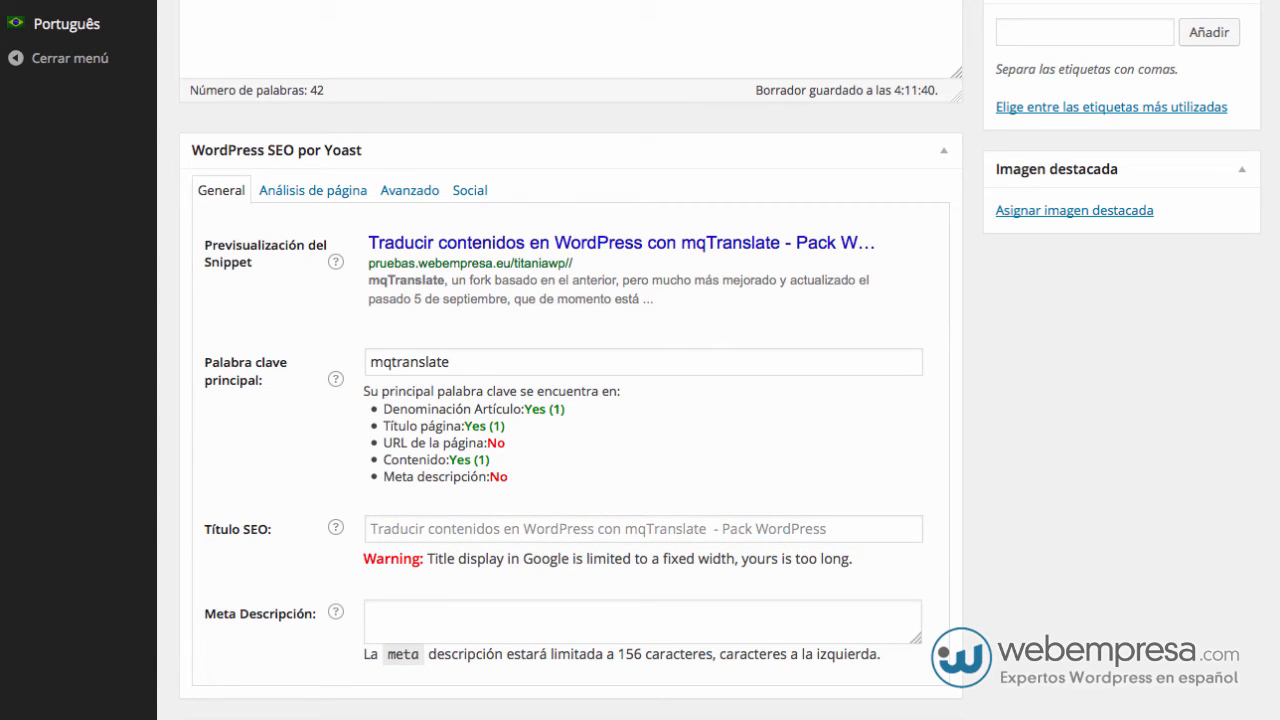
click(497, 528)
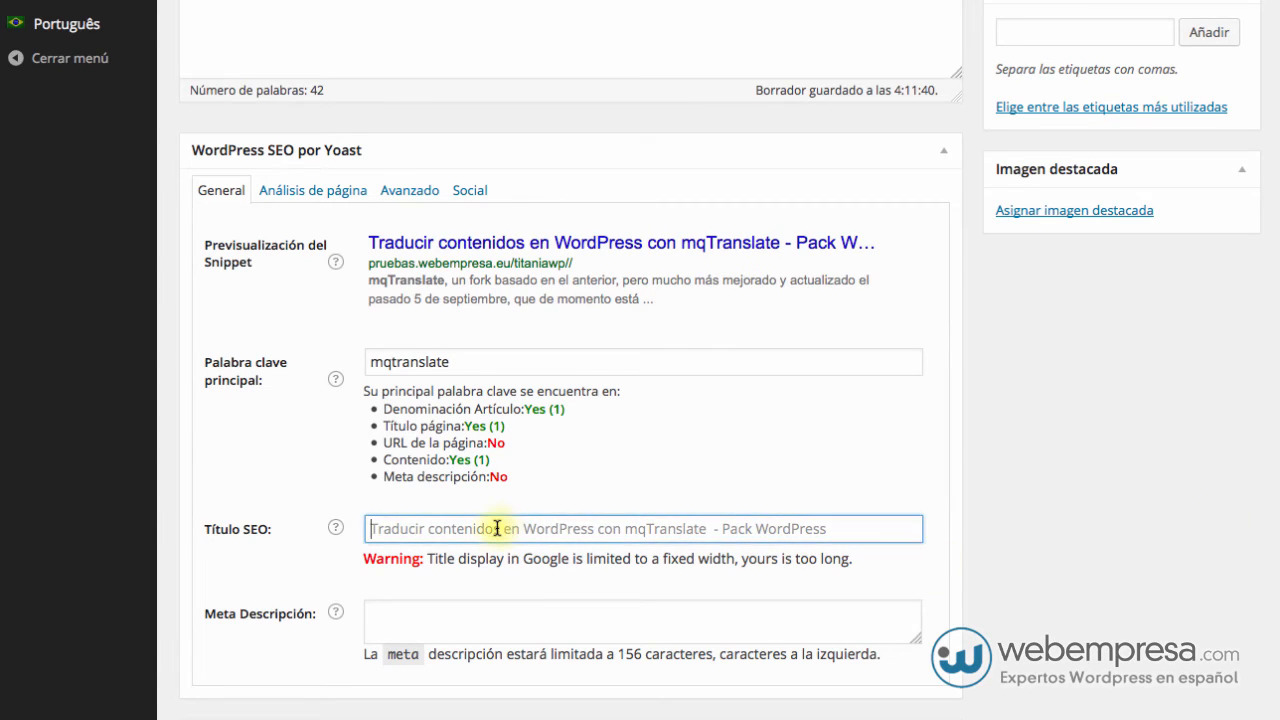
key(super+v)
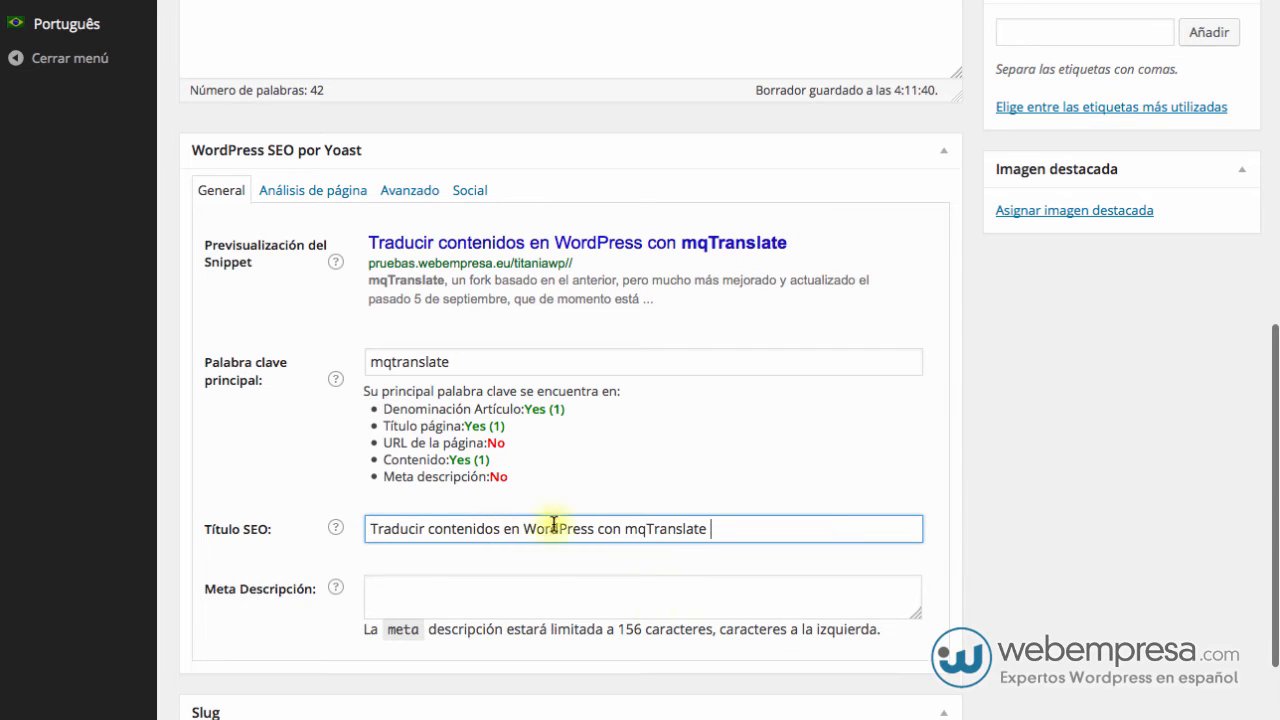
click(590, 594)
key(super+v)
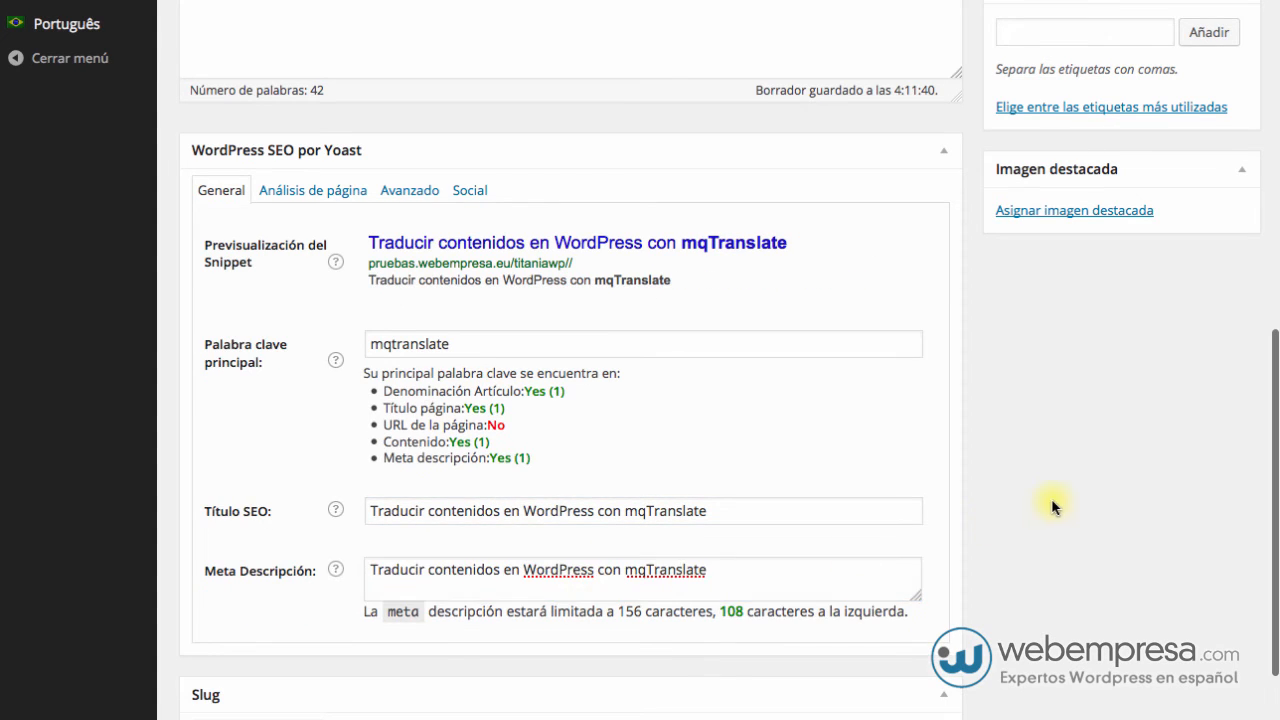
scroll(1046, 503, up, 15)
scroll(1046, 503, up, 2)
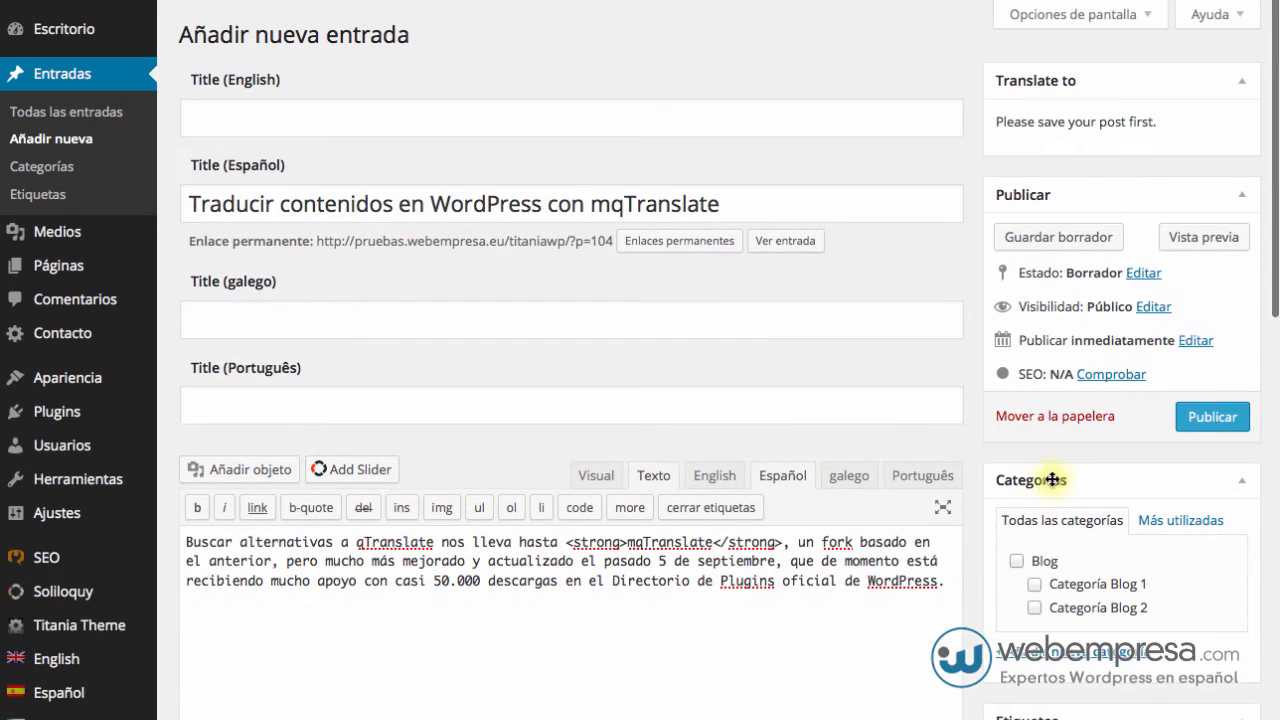
Assign the post to the categories Blog and Categoría Blog 1, and publish it
click(1017, 562)
click(1034, 584)
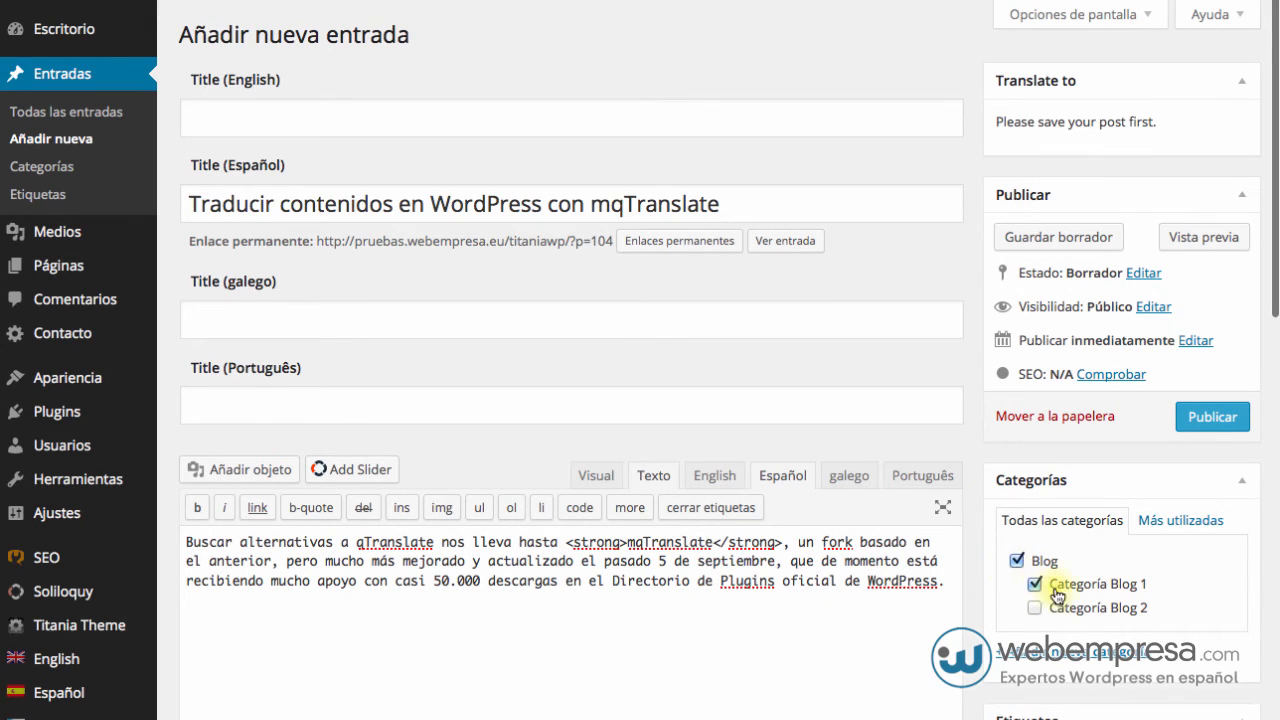
click(1208, 422)
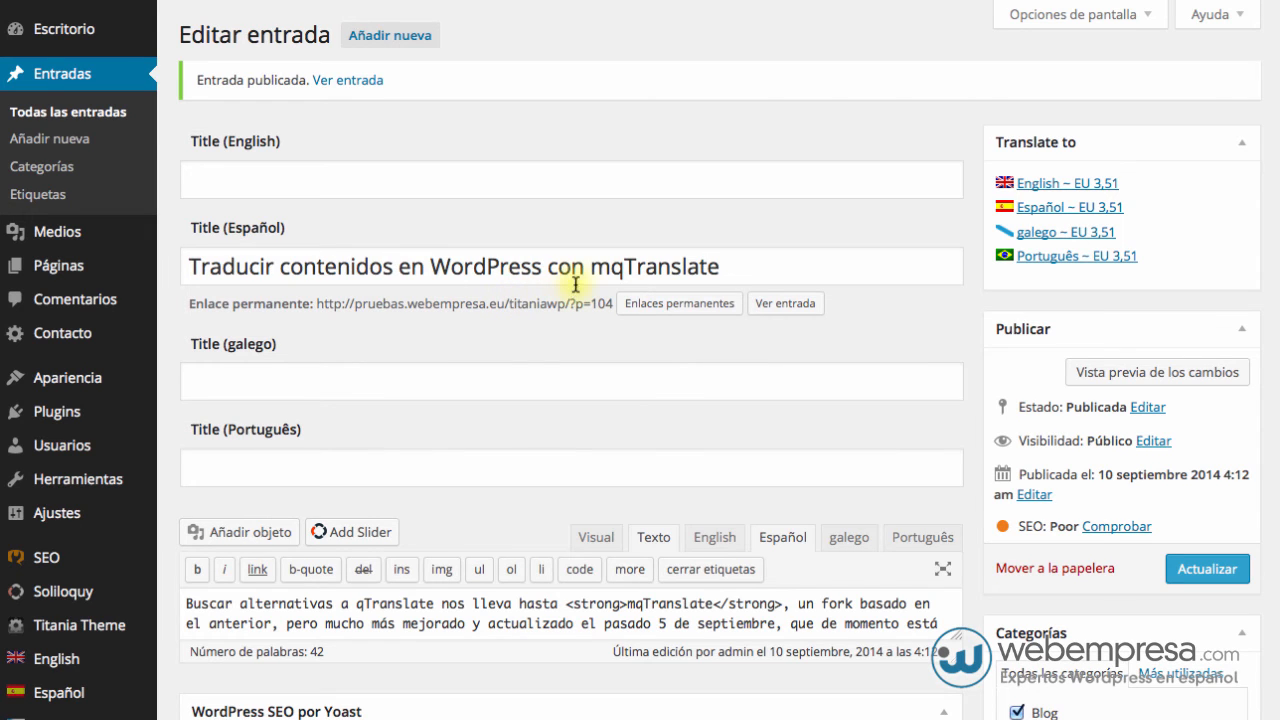
Enlarge the content editor and check the galego, English and Português versions of the published post
scroll(584, 280, down, 5)
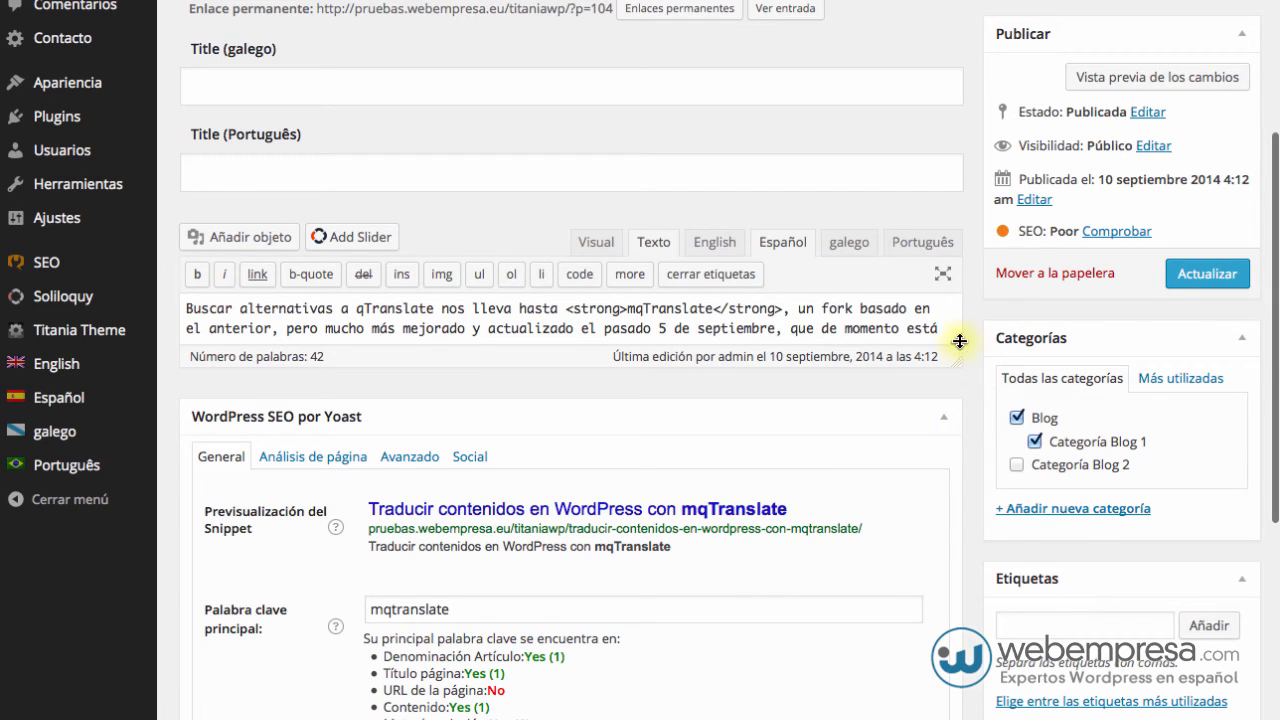
drag(959, 342, 966, 570)
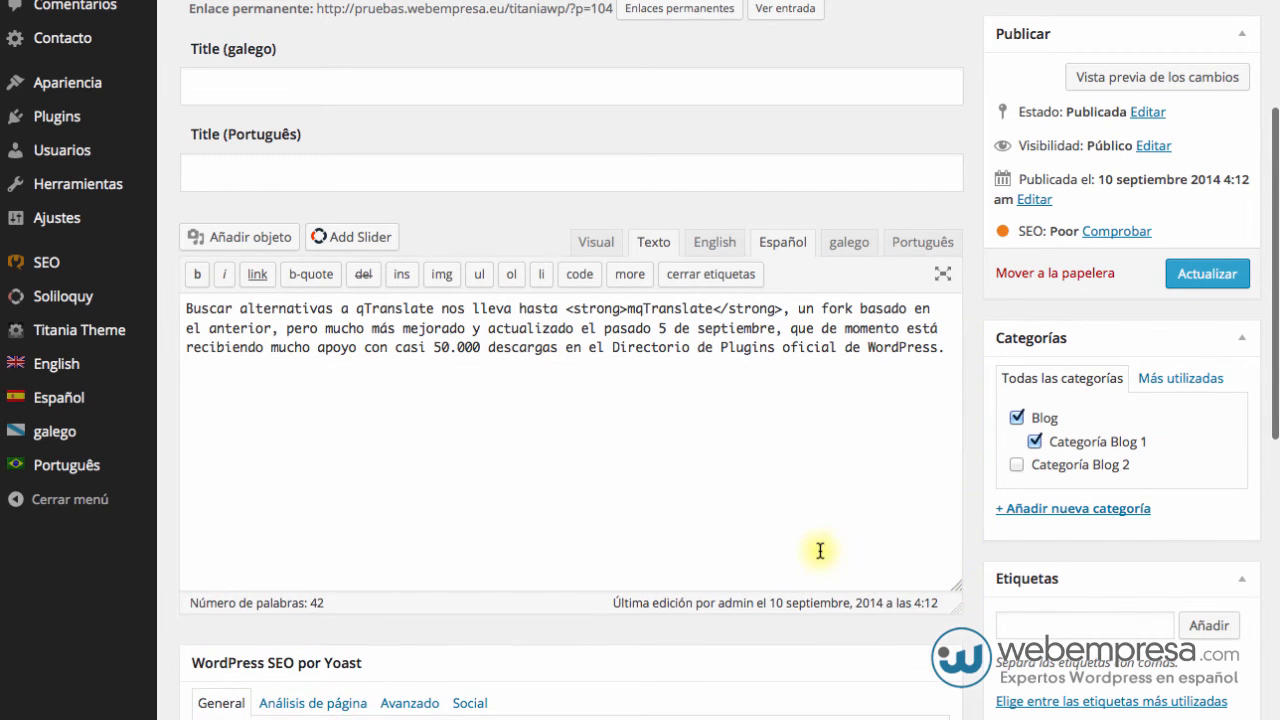
click(846, 243)
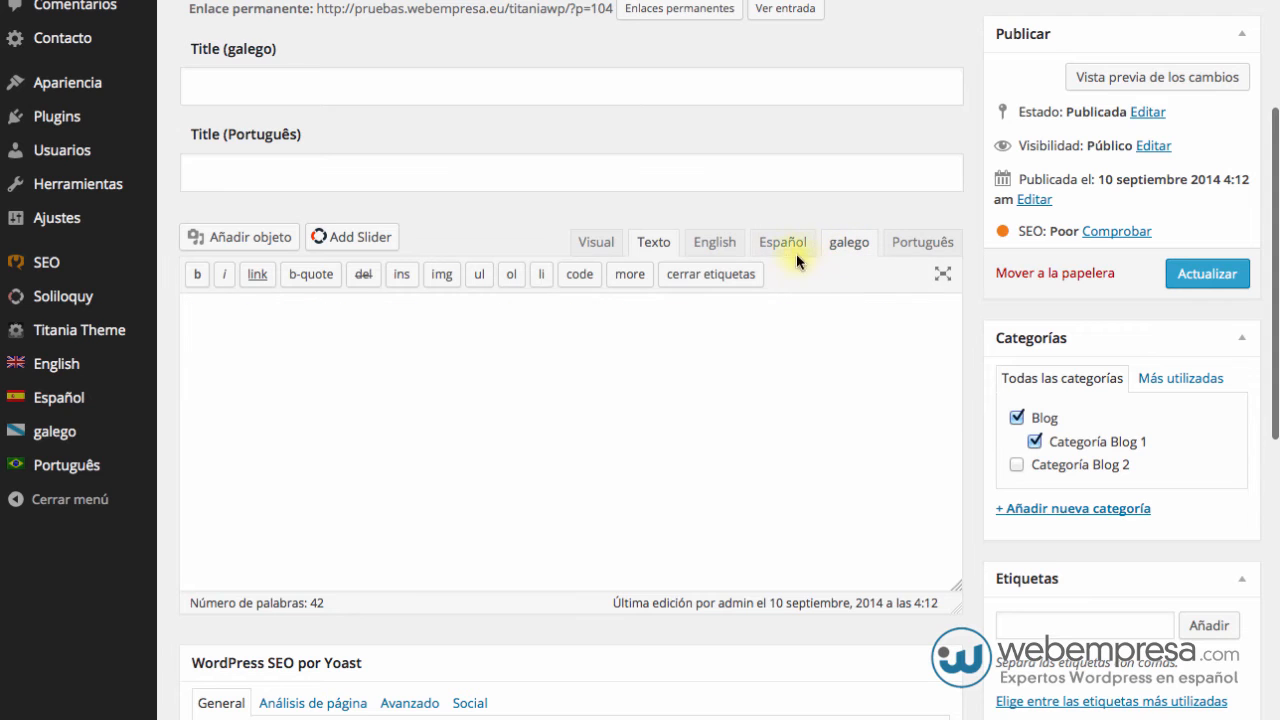
click(714, 243)
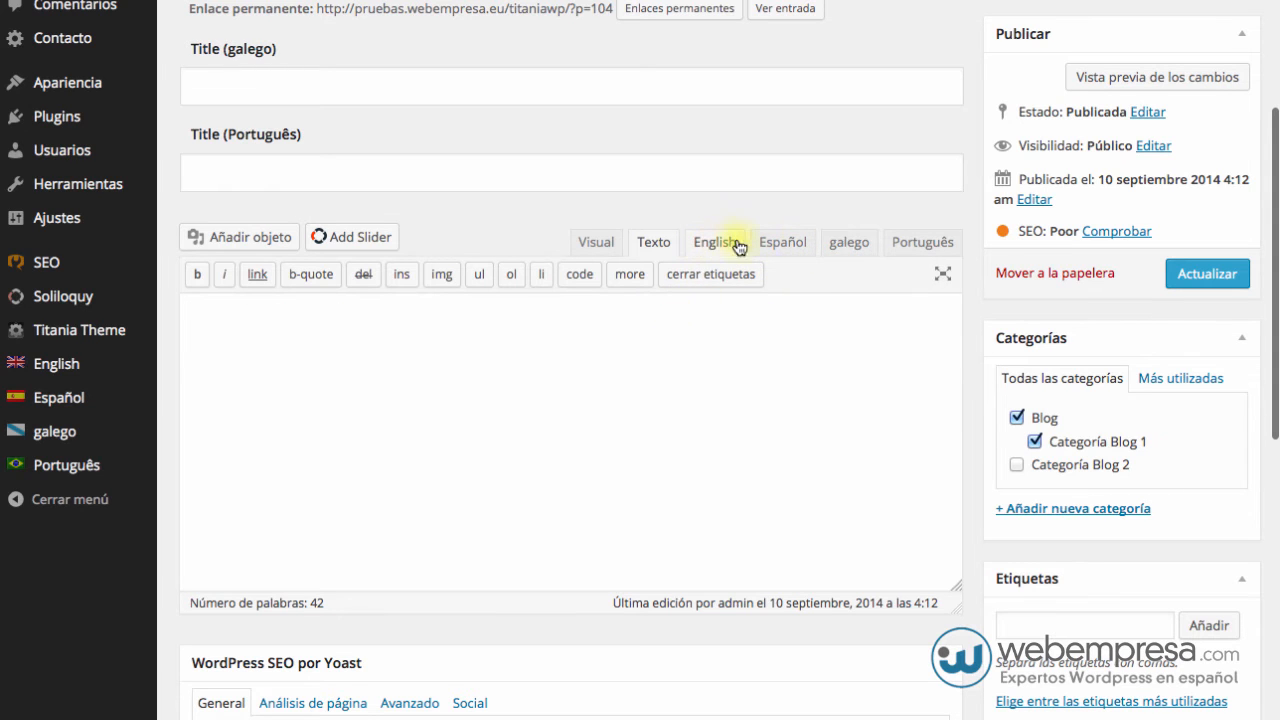
click(920, 243)
Review the post's WordPress SEO por Yoast keyword, SEO title and meta description, and the title fields for each language
scroll(762, 384, down, 5)
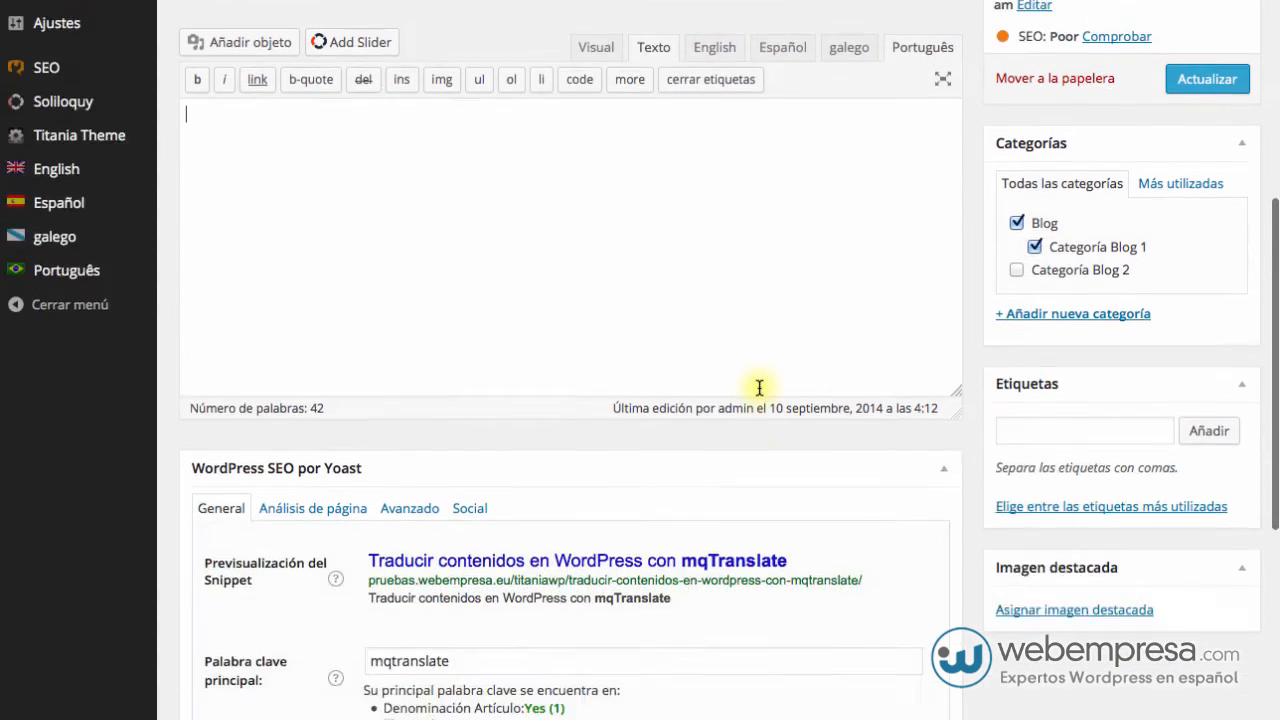
scroll(759, 388, down, 4)
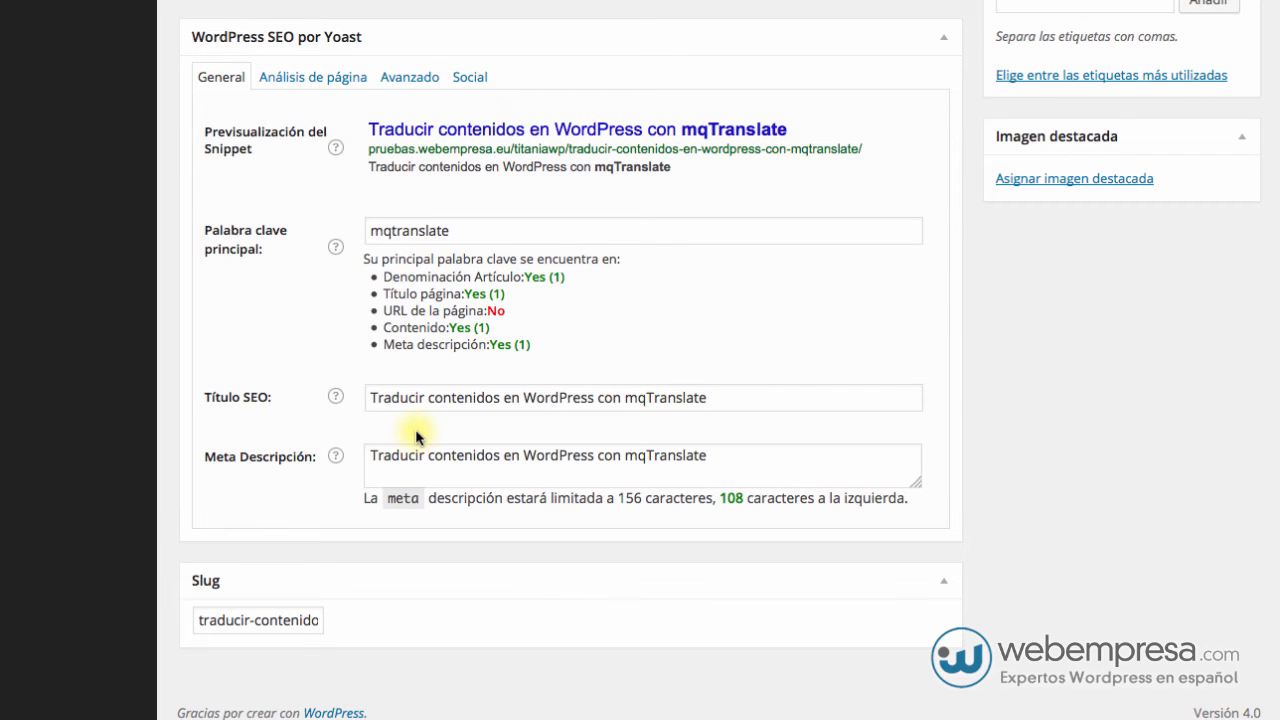
scroll(415, 429, up, 3)
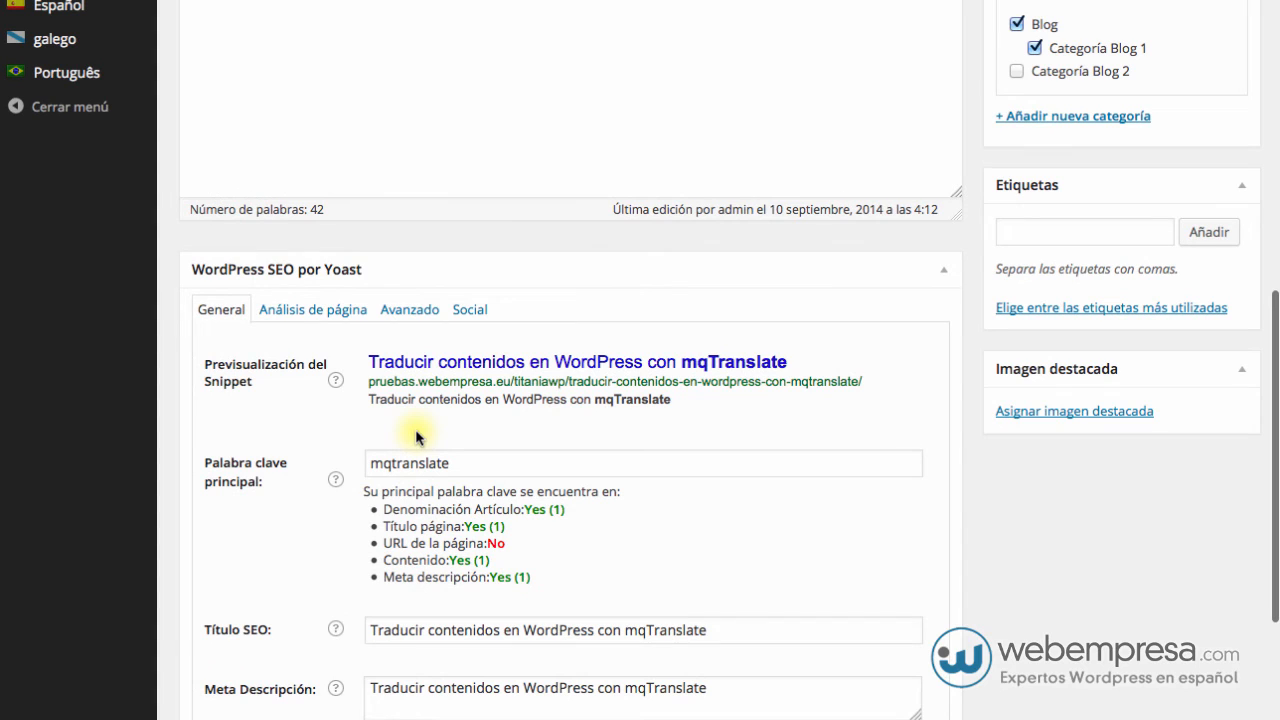
scroll(416, 430, up, 3)
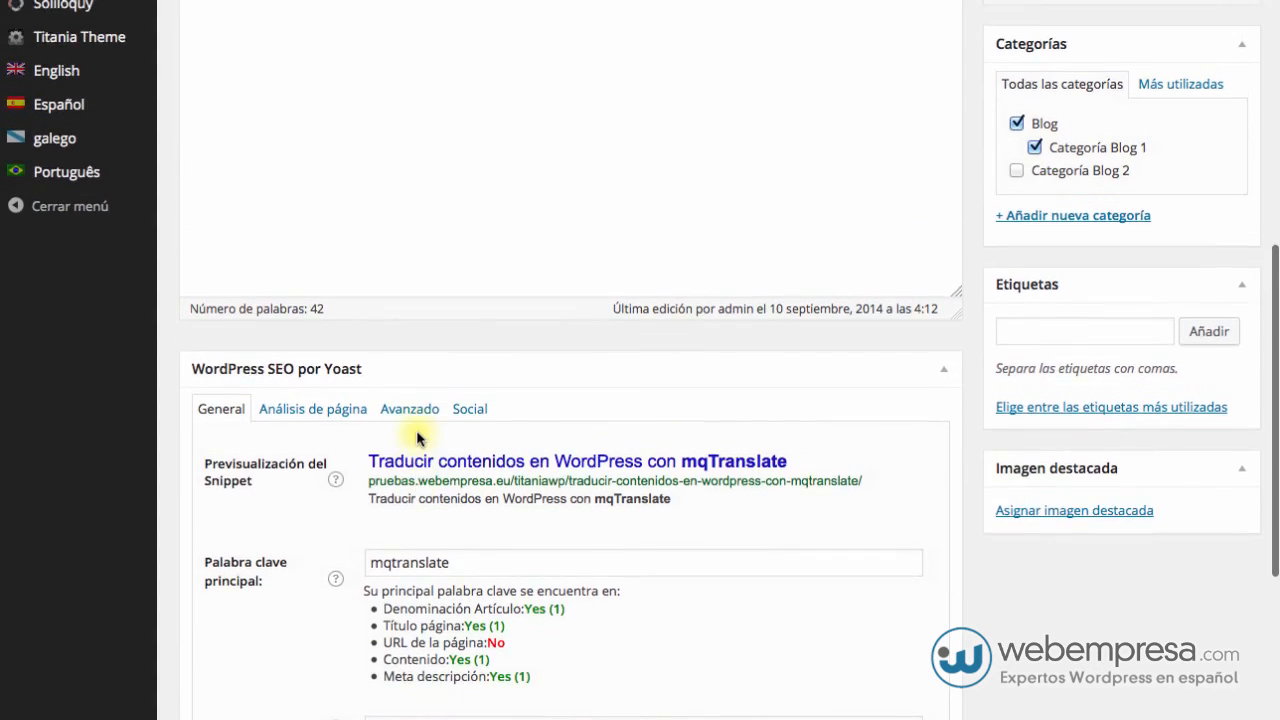
scroll(418, 440, up, 1)
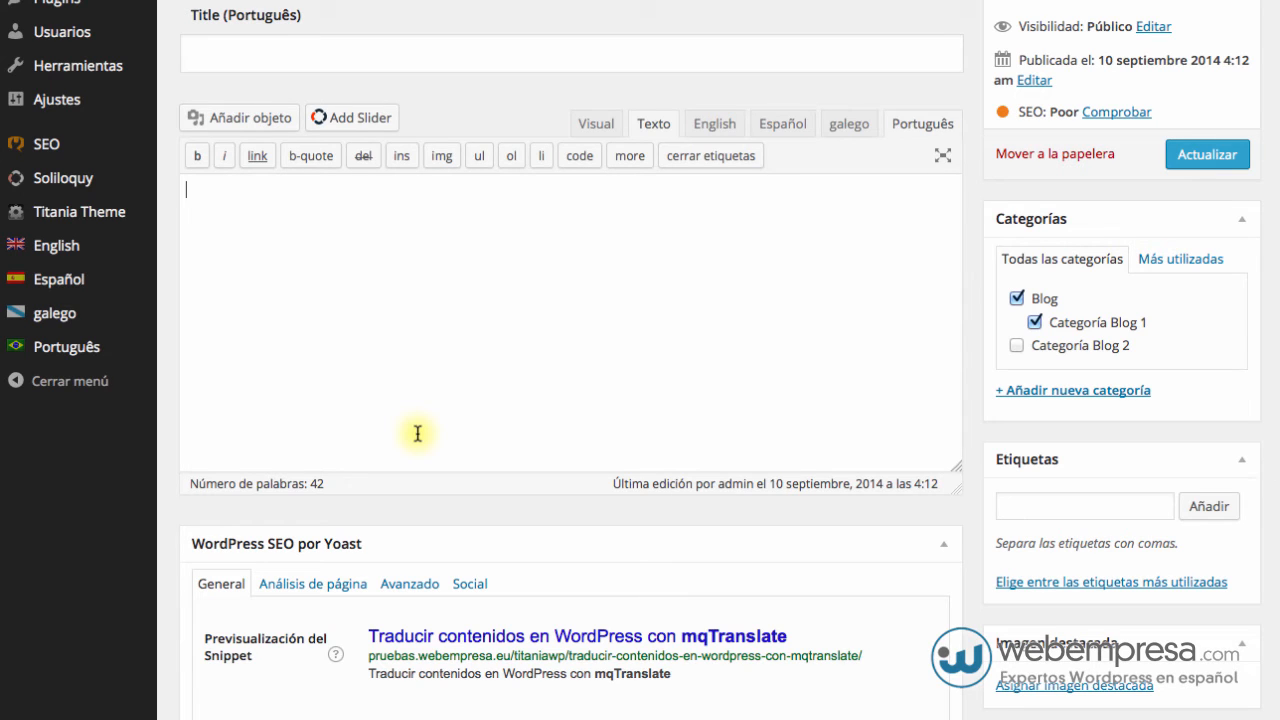
scroll(849, 443, up, 6)
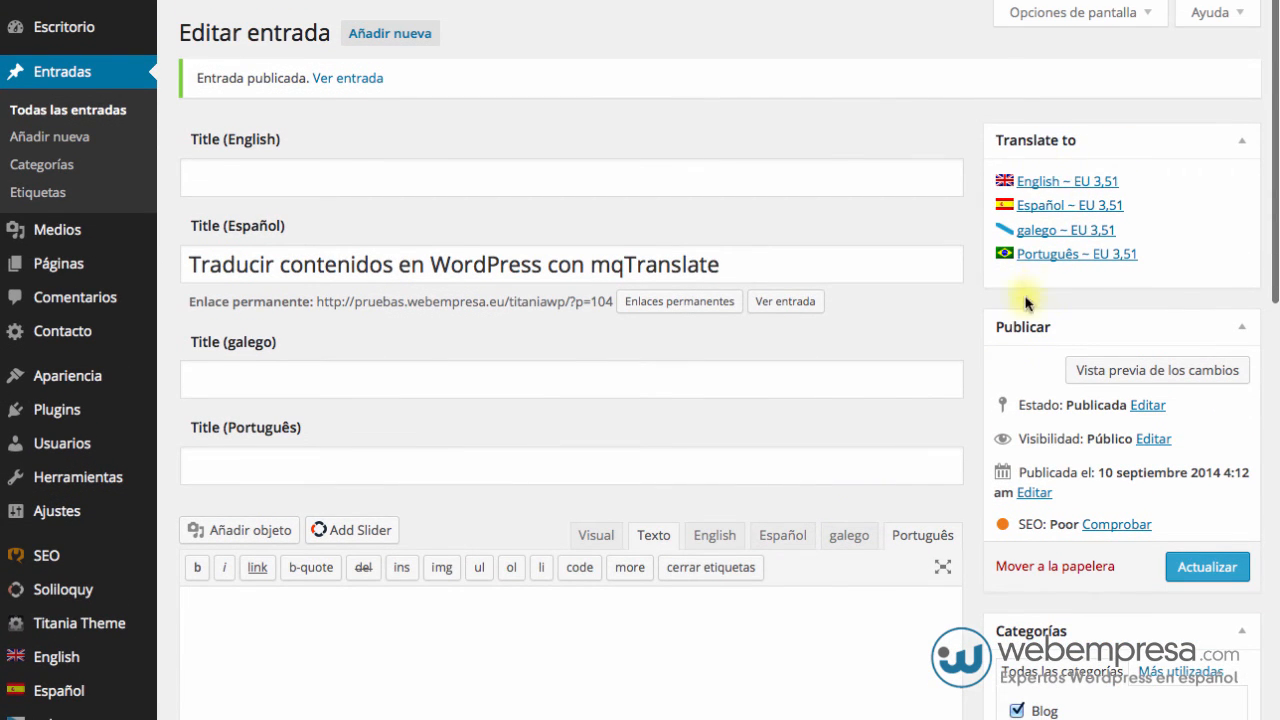
scroll(1243, 265, down, 1)
scroll(1234, 260, down, 1)
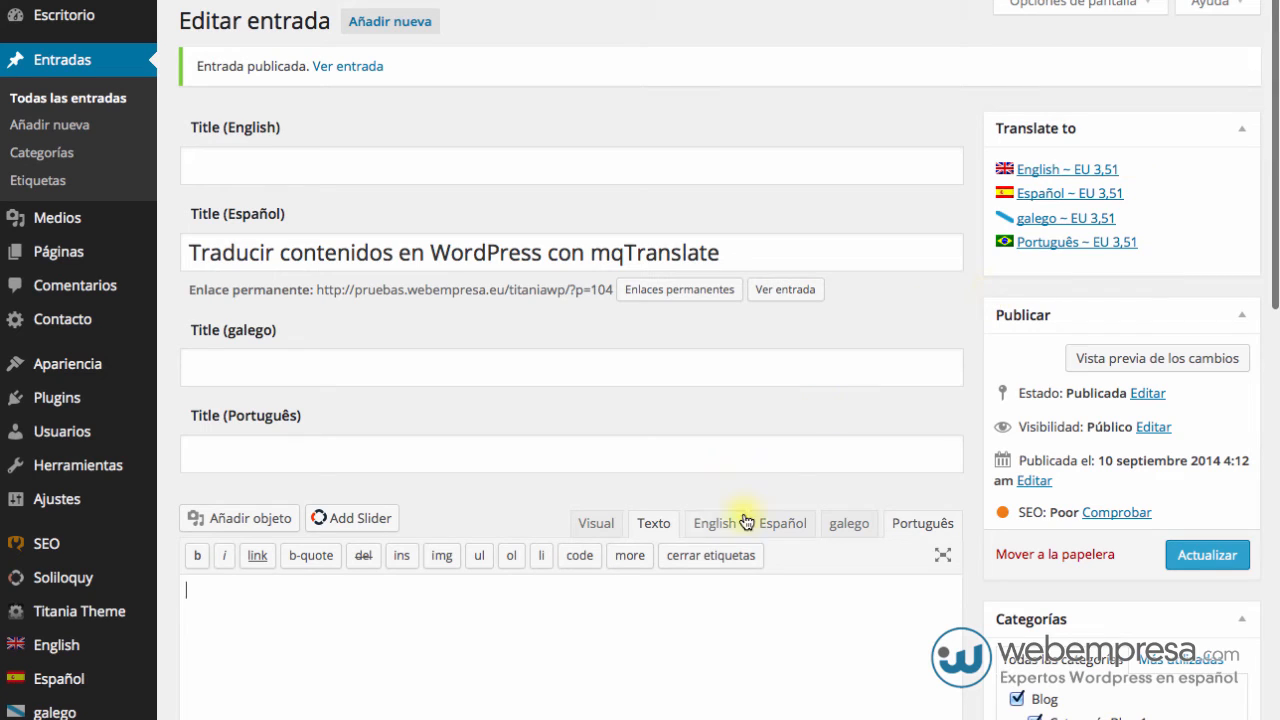
Show the Español content again and examine the post's Translate to language options
click(777, 523)
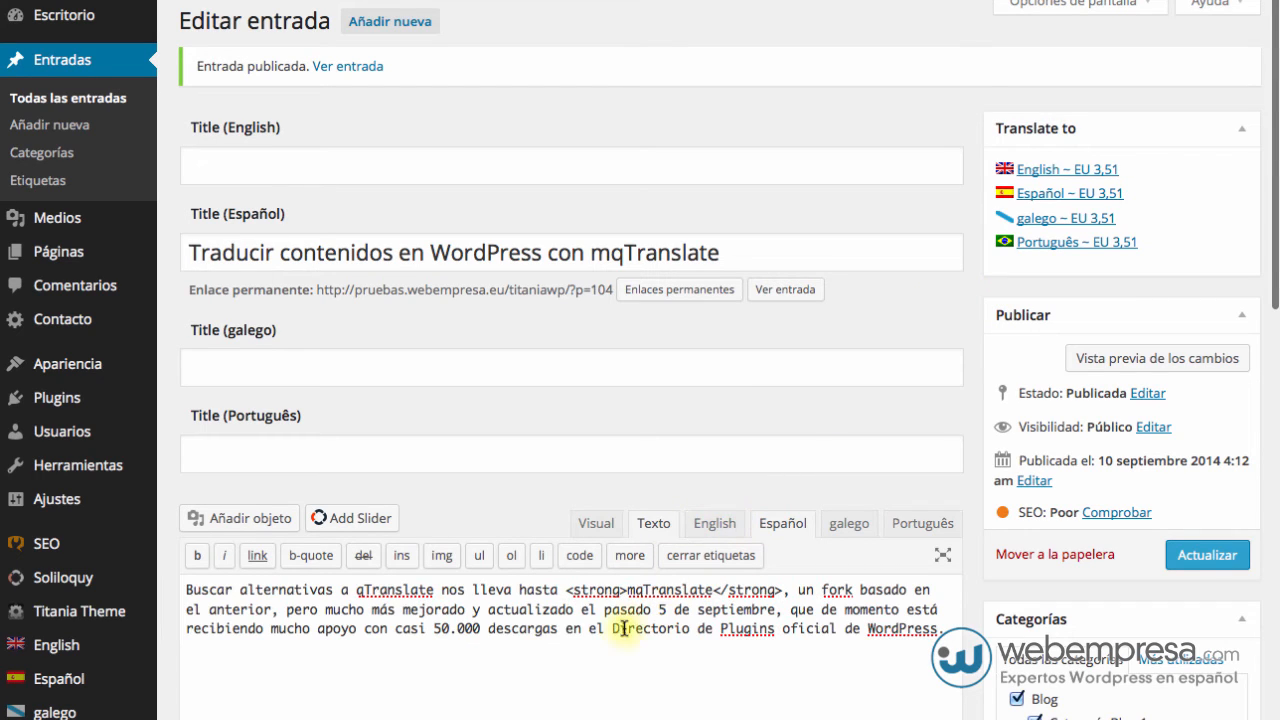
scroll(1072, 143, up, 1)
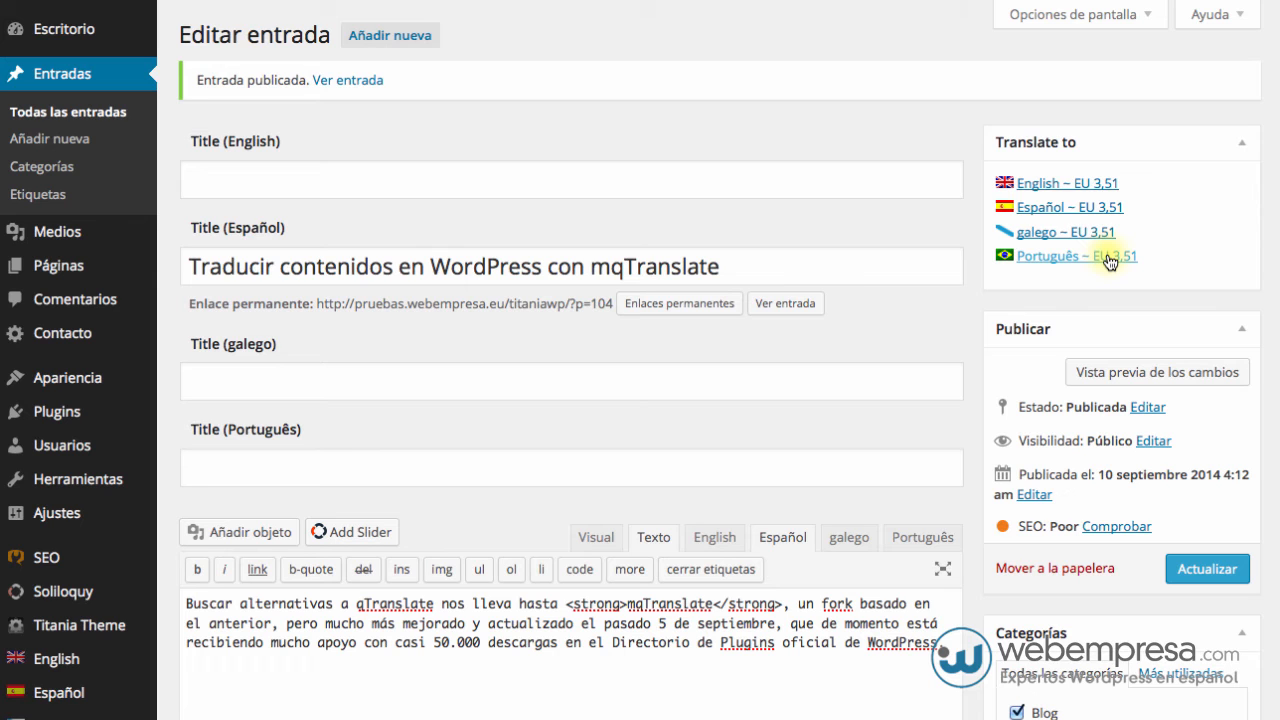
scroll(1063, 480, down, 2)
scroll(1063, 443, up, 2)
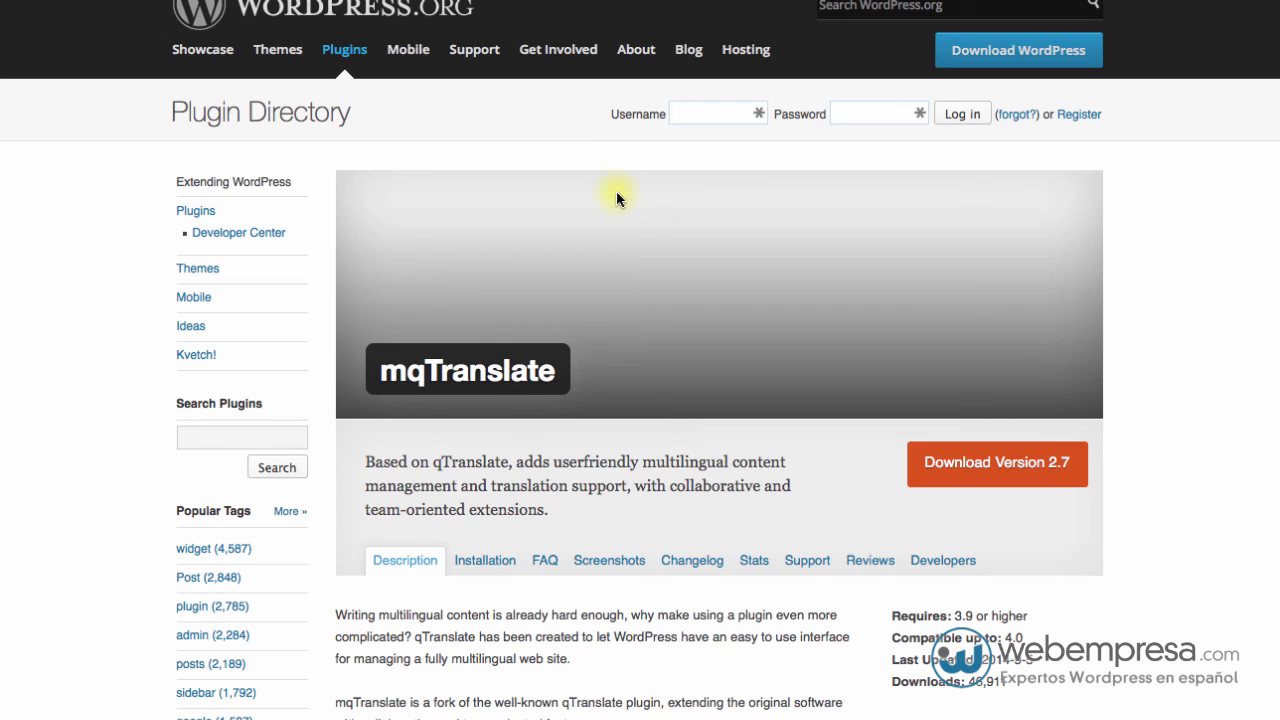
Review mqTranslate's description, compatibility and update details on its WordPress.org Plugin Directory page
scroll(1014, 563, down, 2)
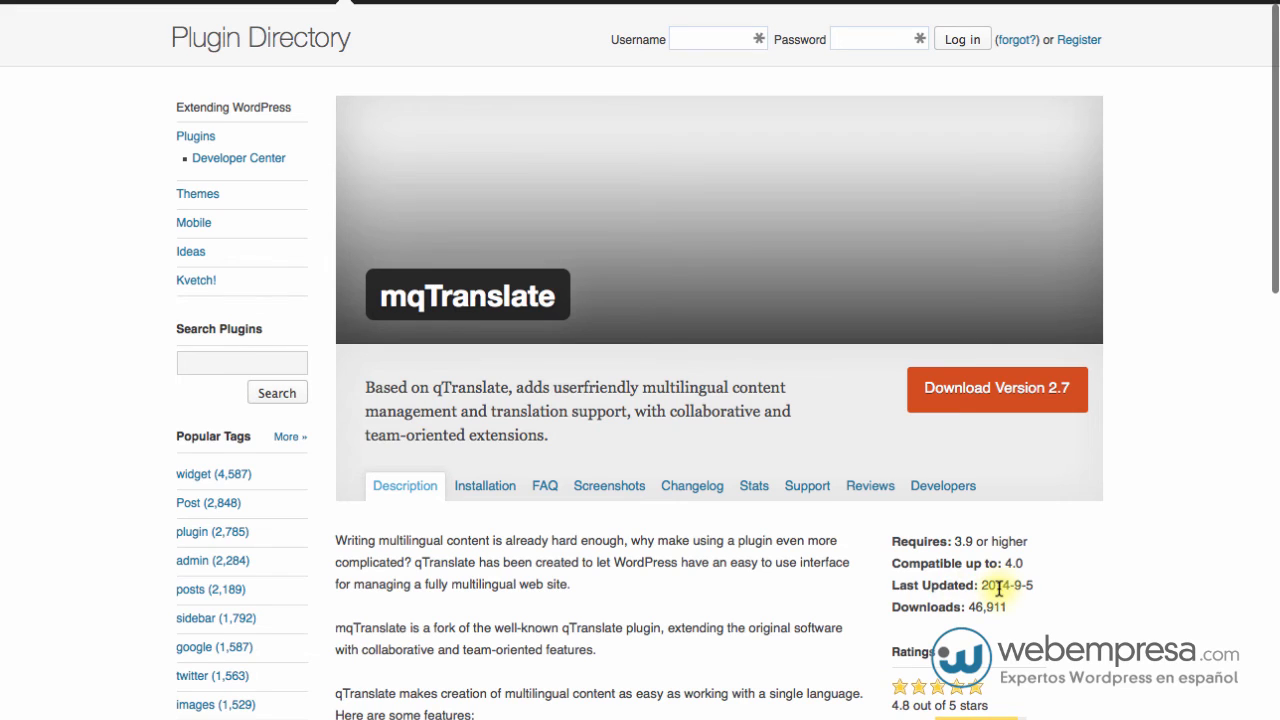
scroll(1000, 588, up, 1)
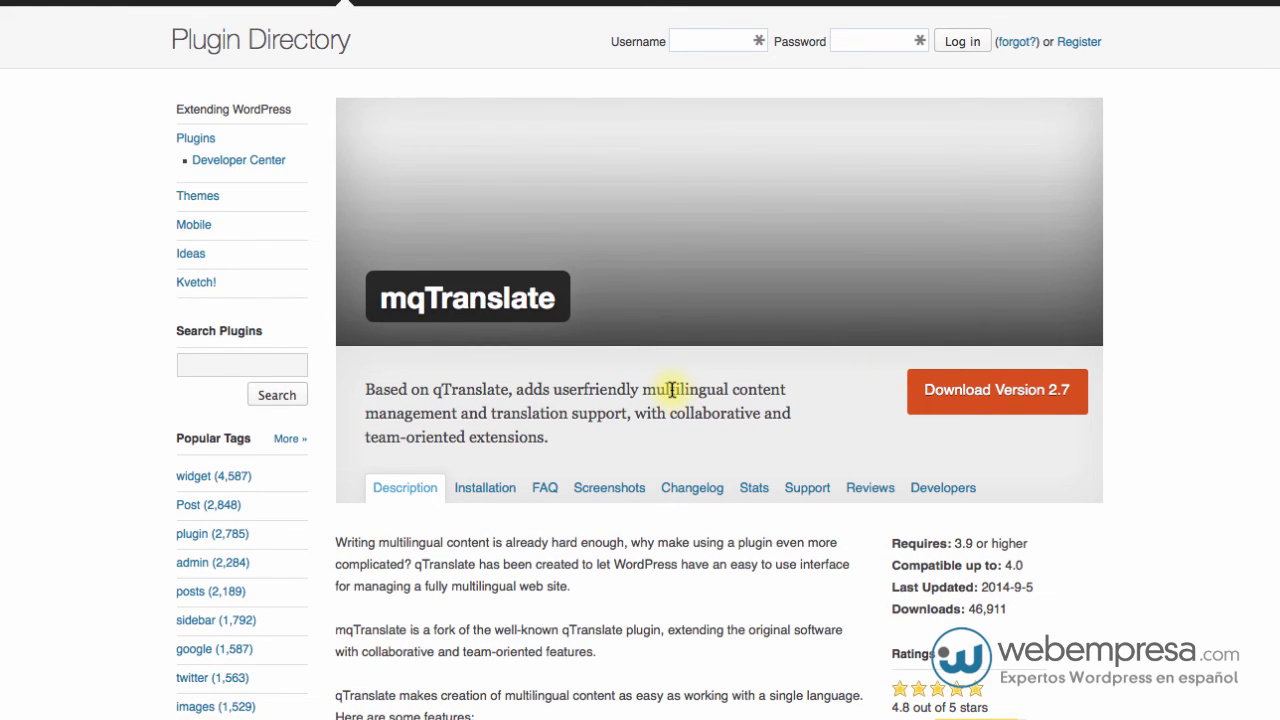
scroll(566, 339, up, 1)
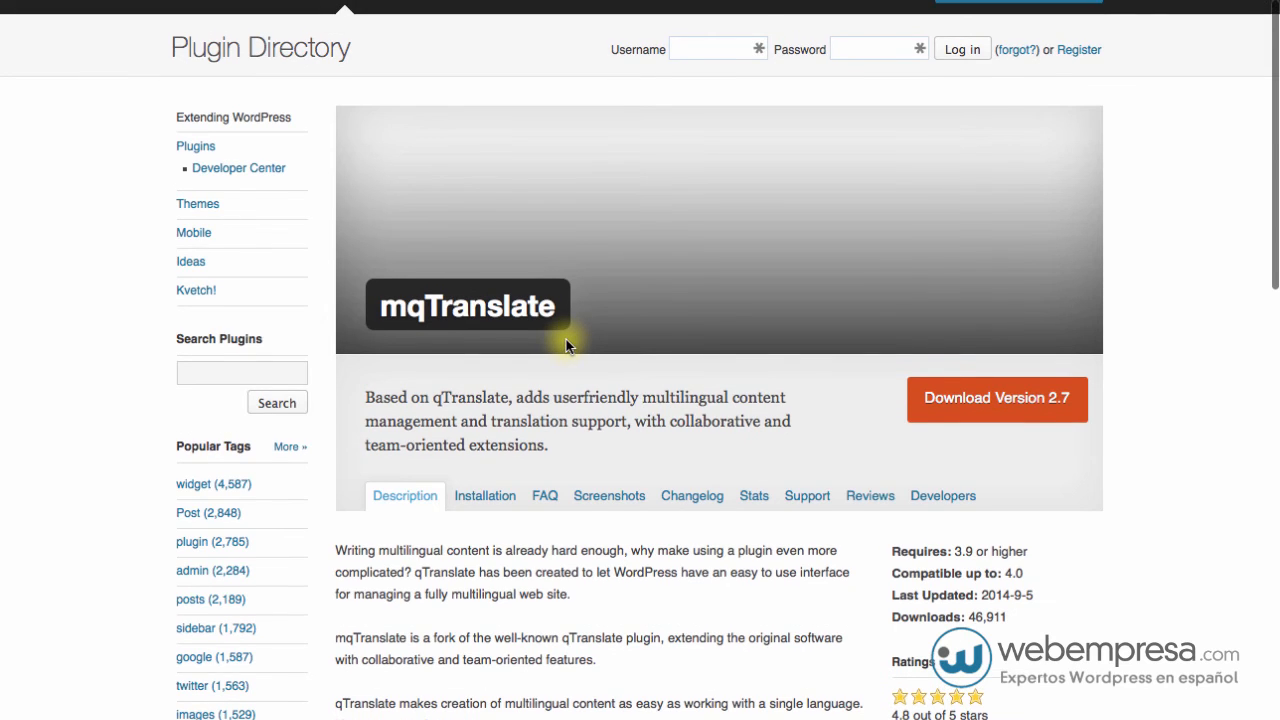
scroll(566, 345, up, 3)
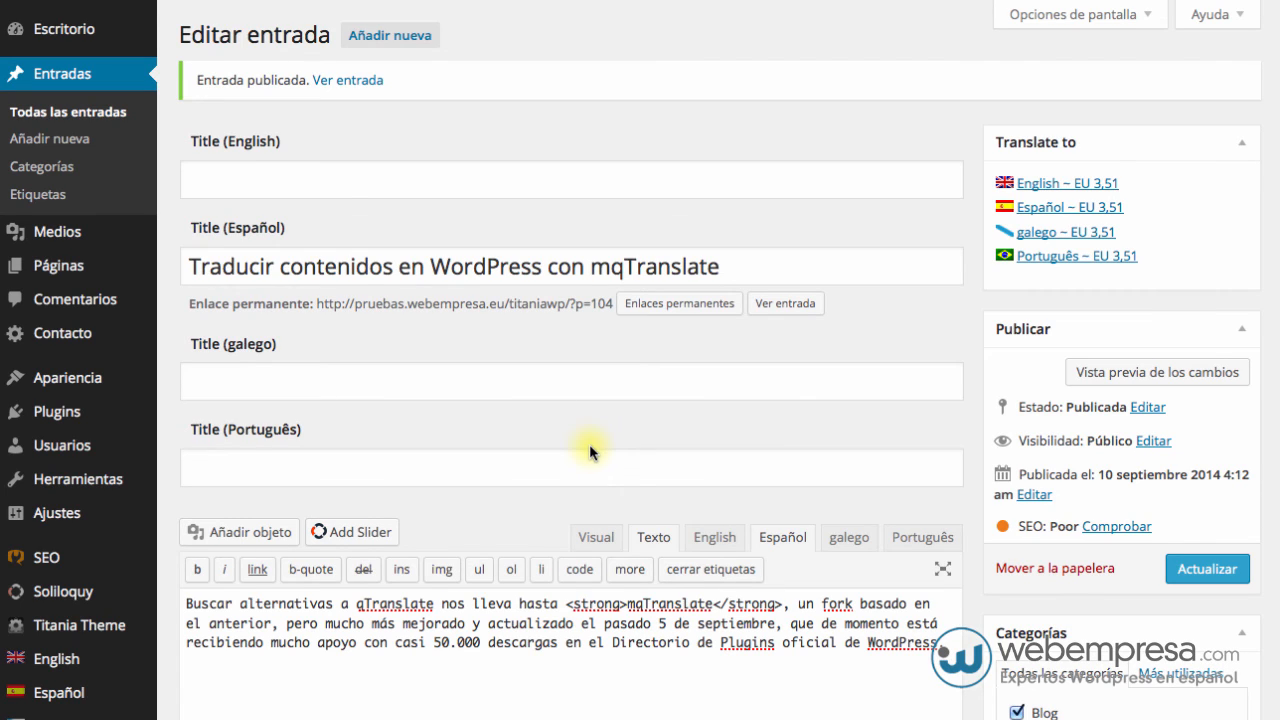
scroll(103, 527, down, 5)
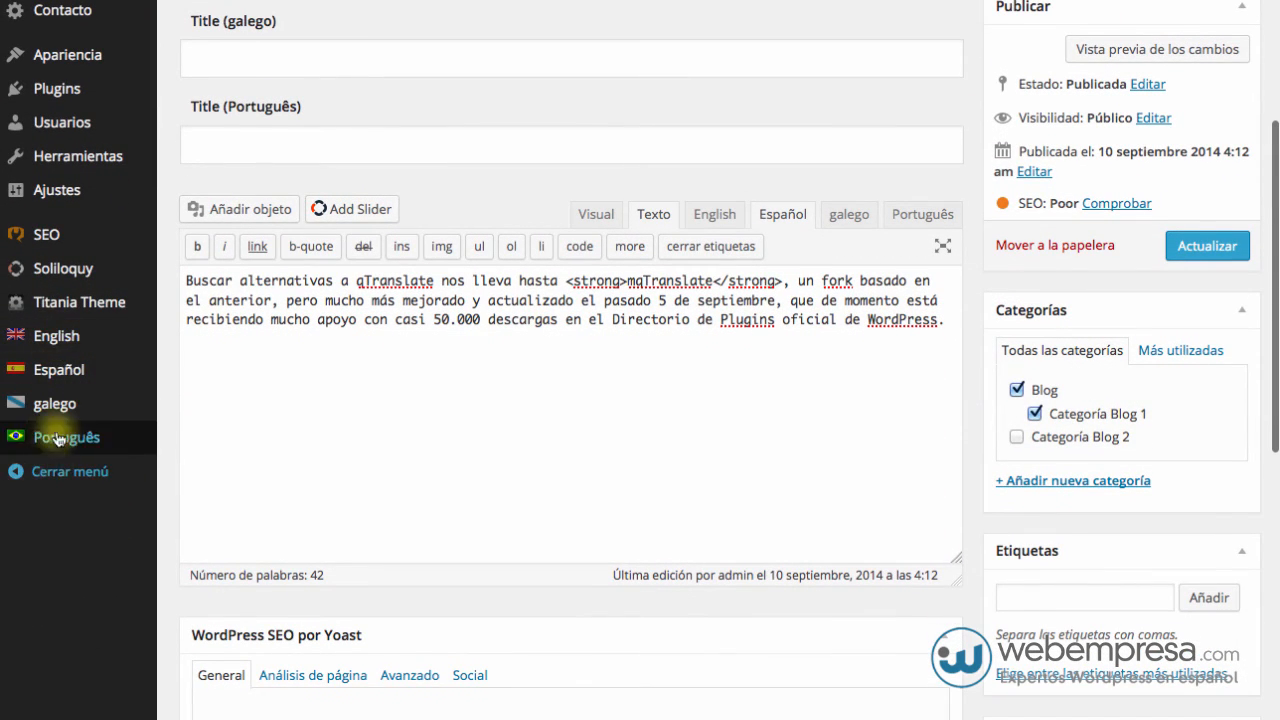
scroll(57, 500, up, 5)
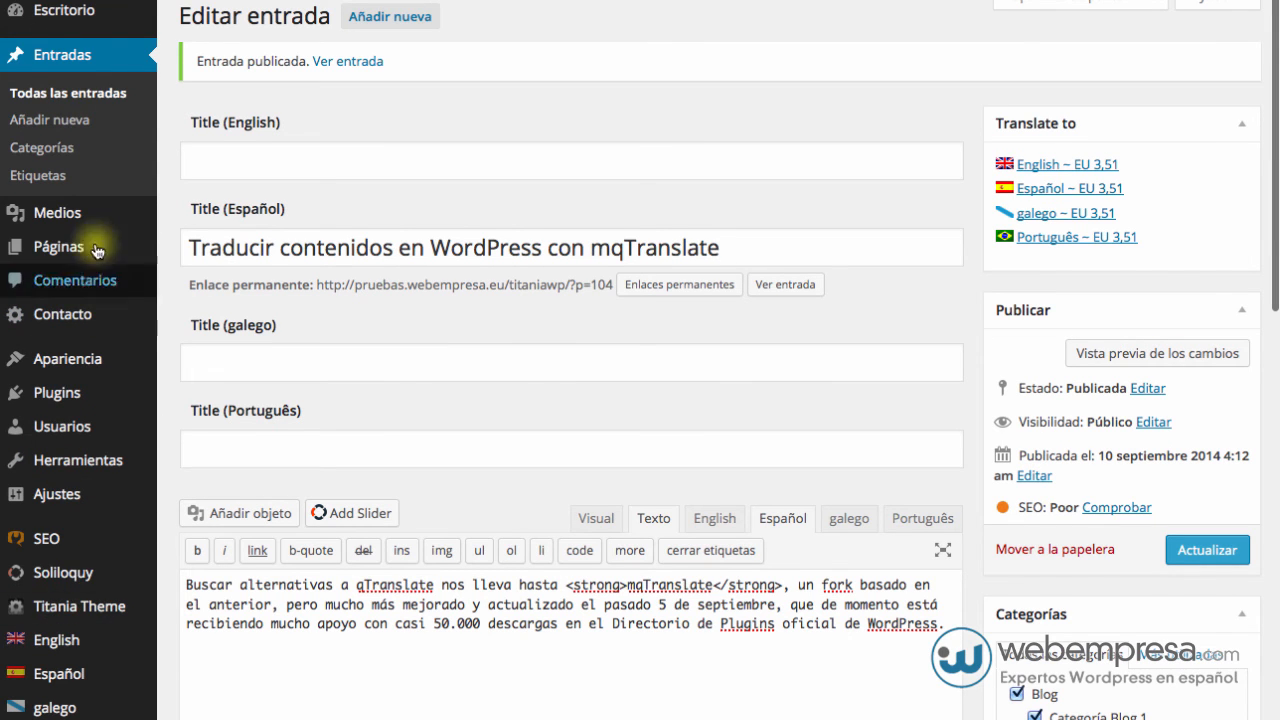
scroll(96, 362, down, 3)
scroll(98, 360, up, 3)
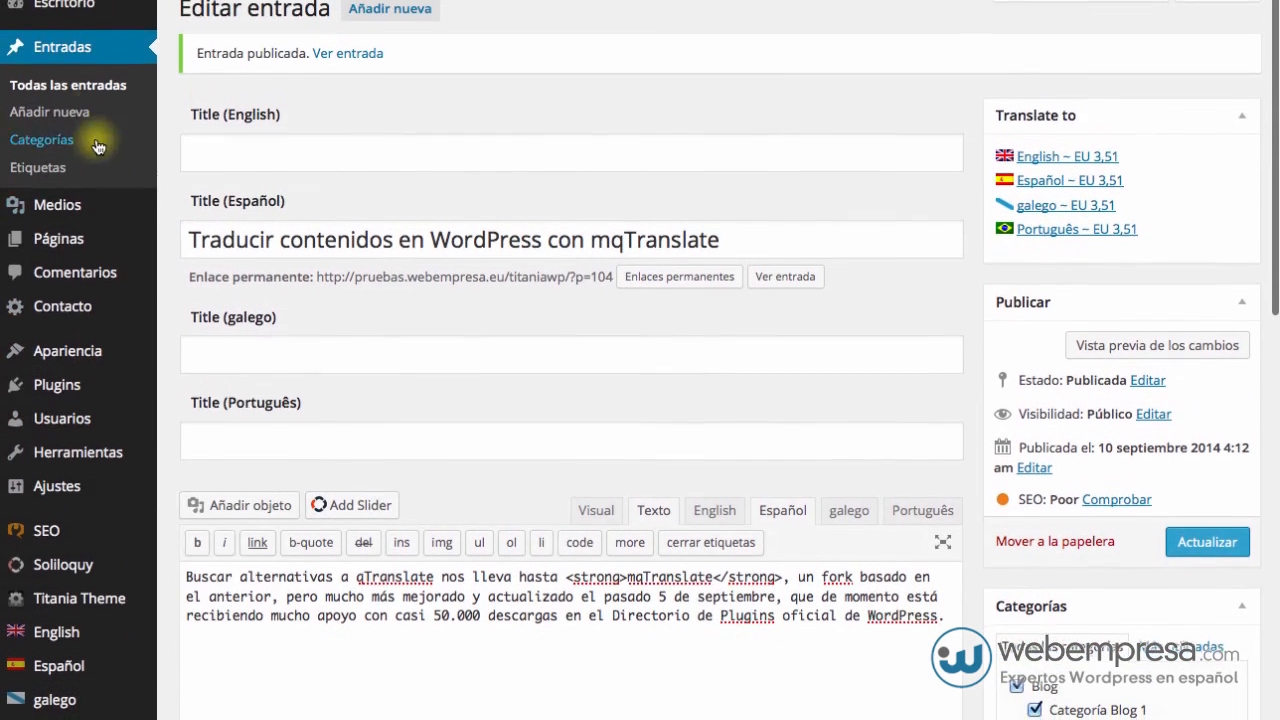
scroll(98, 148, down, 1)
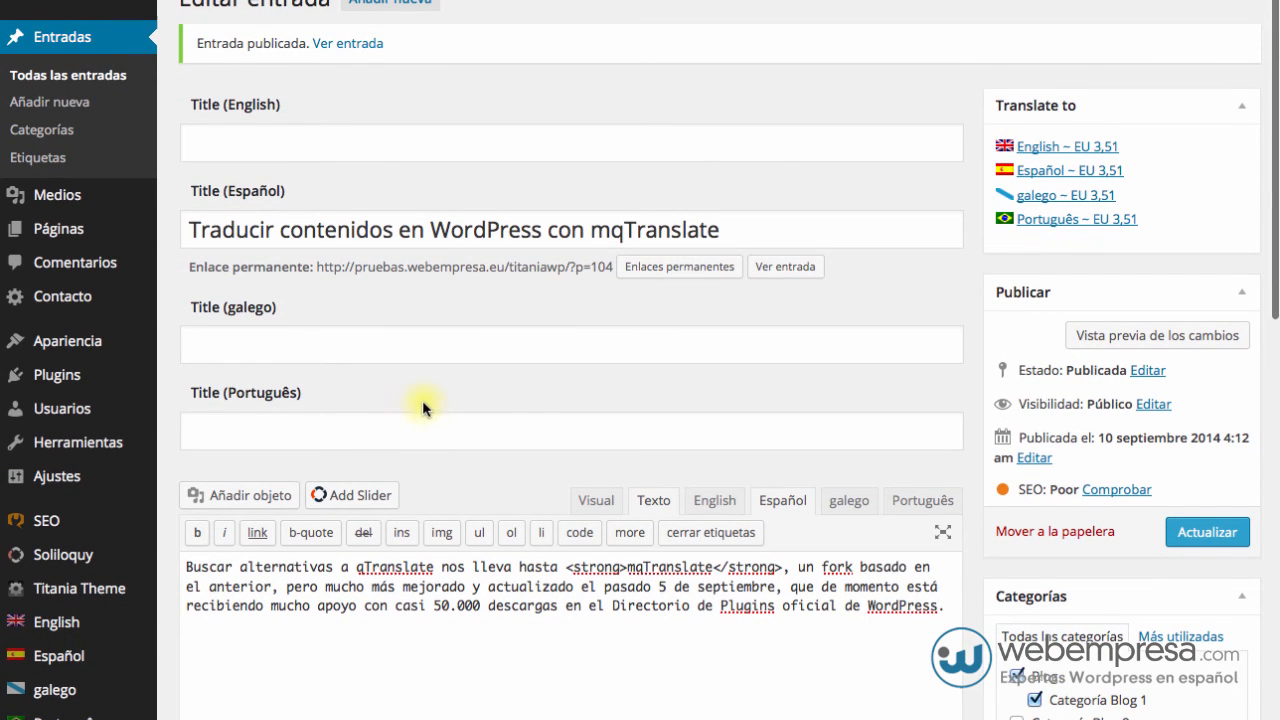
Check the post's English and galego content versions, and switch back to the Español text
scroll(572, 336, down, 1)
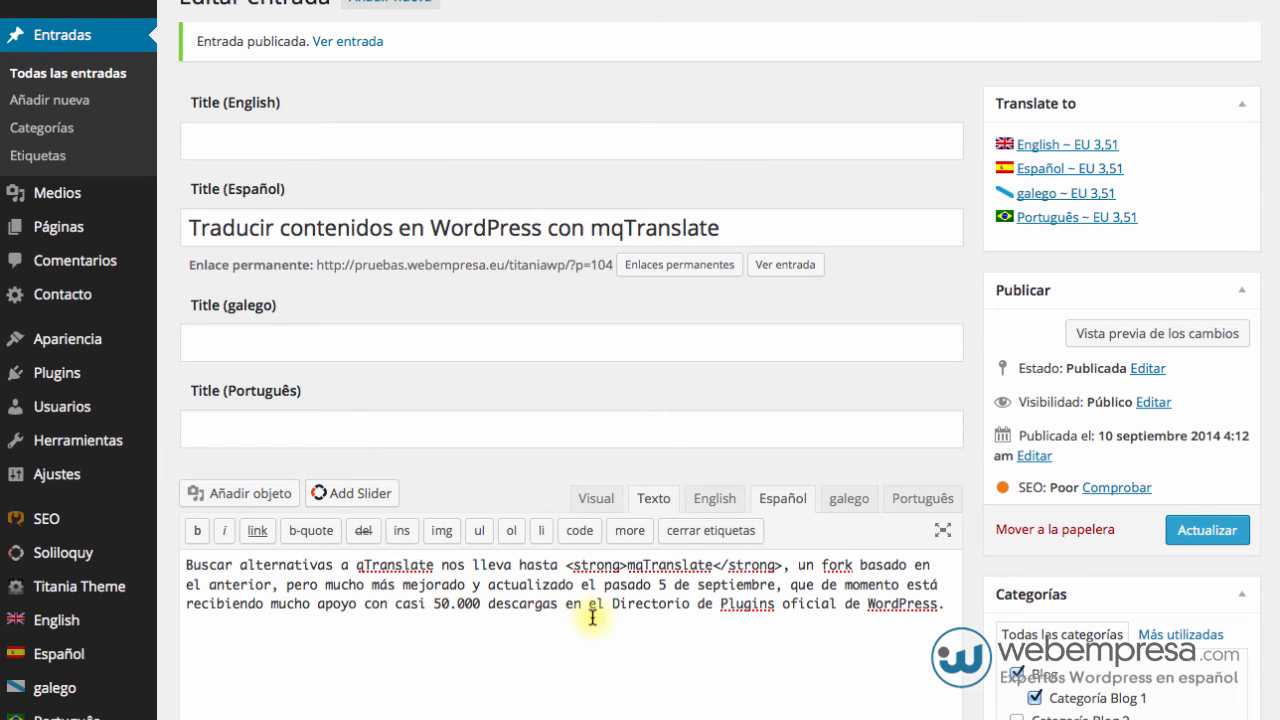
click(716, 500)
click(836, 503)
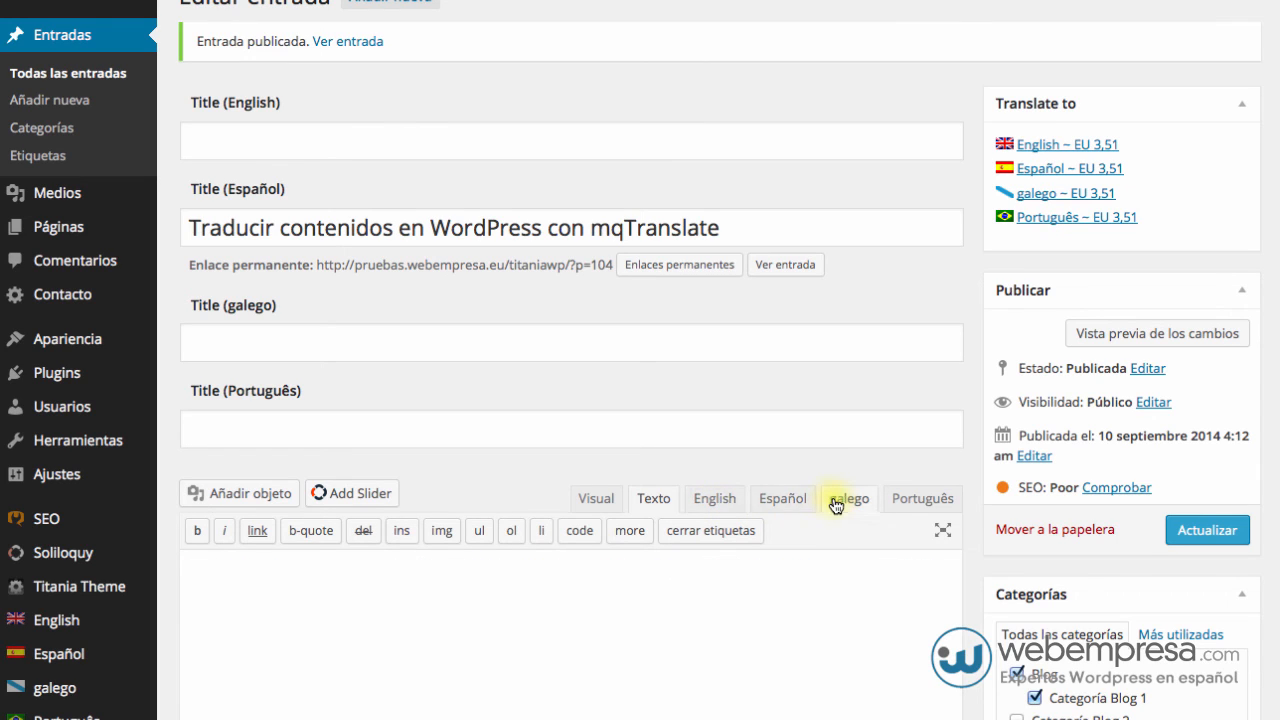
click(769, 505)
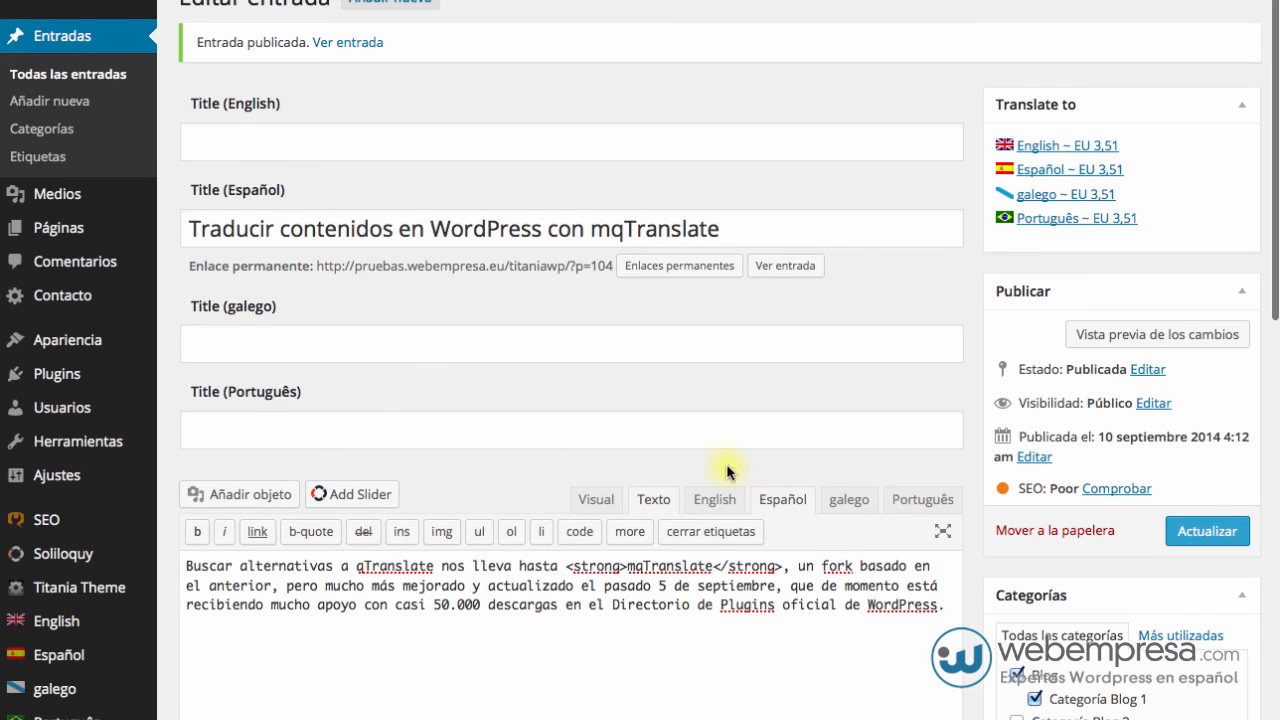
scroll(650, 491, down, 2)
scroll(649, 490, up, 3)
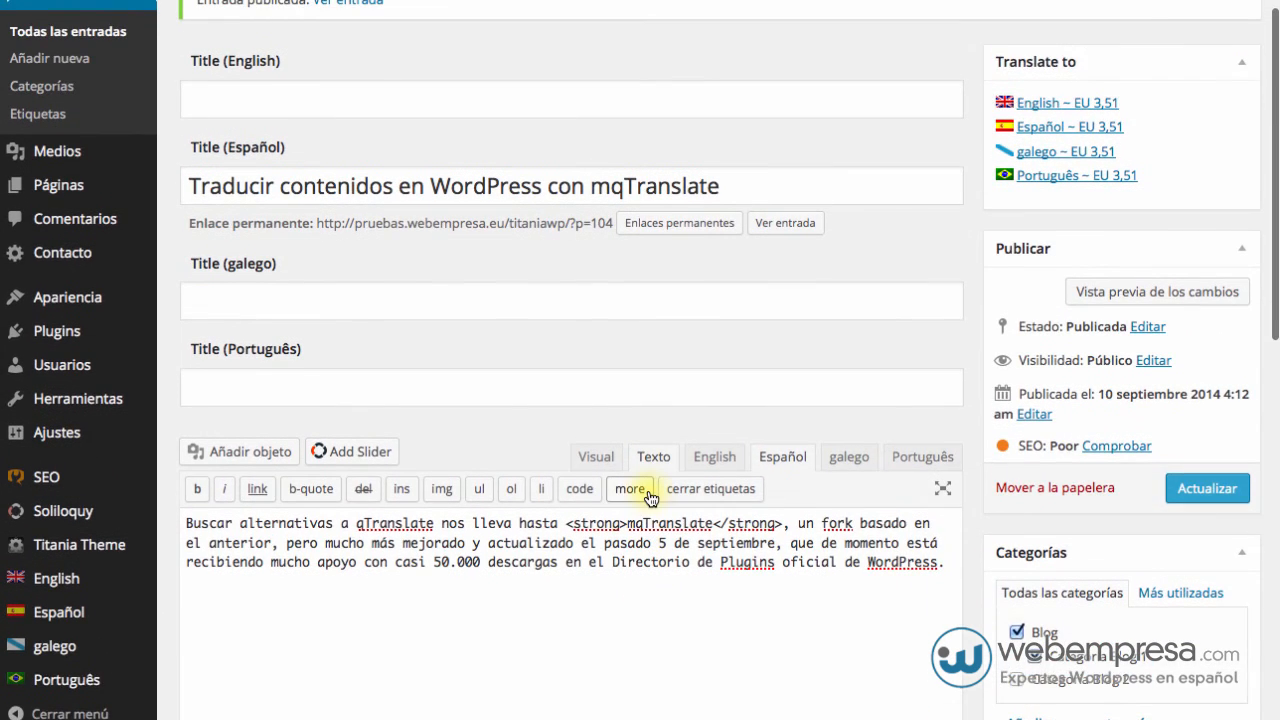